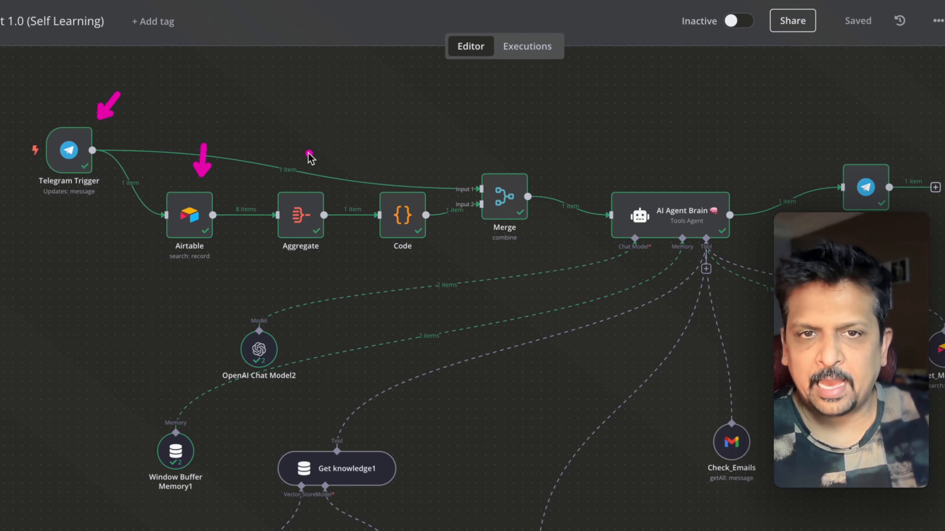
- Annotate the workflow with arrows at the Aggregate, Code, Merge and final Telegram nodes and a box around AI Agent Brain
{"action": "left_click_drag", "start_coordinate": [309, 152], "coordinate": [302, 172]}
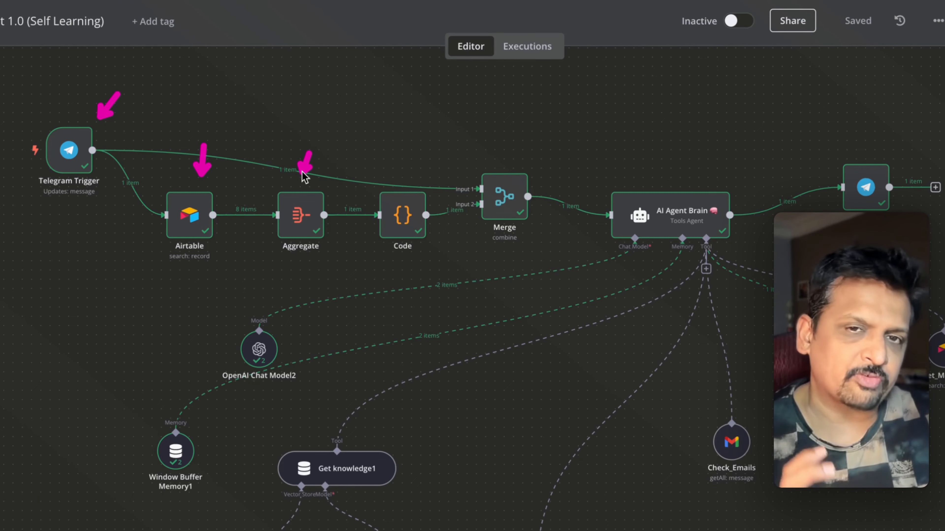
{"action": "mouse_move", "coordinate": [306, 177]}
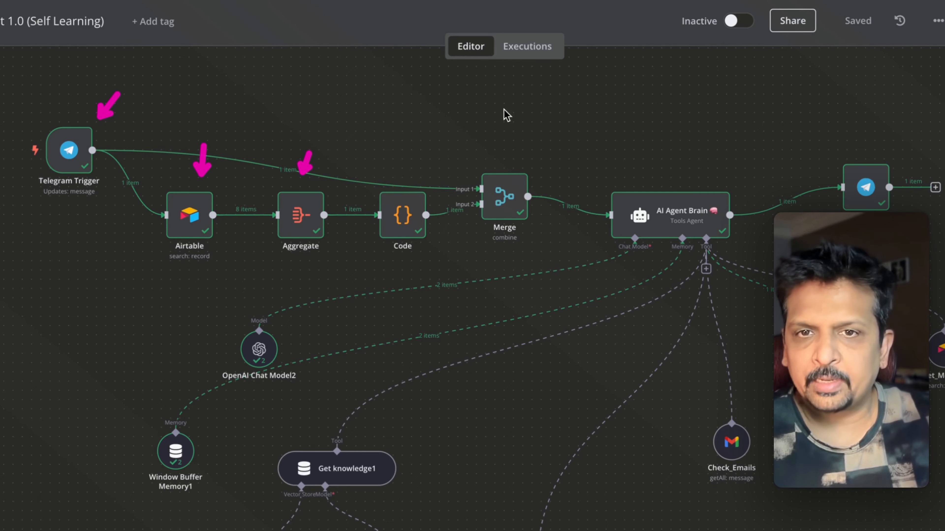
{"action": "left_click_drag", "start_coordinate": [376, 150], "coordinate": [387, 178]}
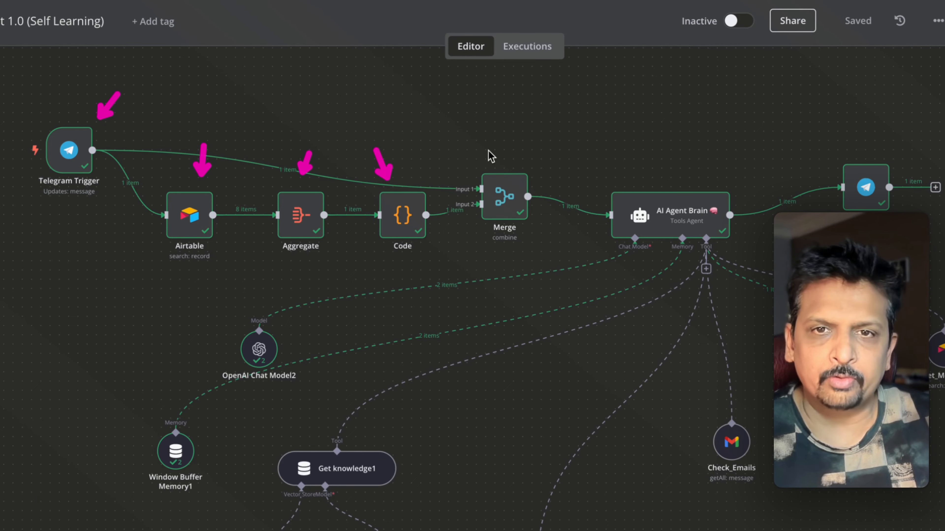
{"action": "left_click_drag", "start_coordinate": [486, 127], "coordinate": [506, 168]}
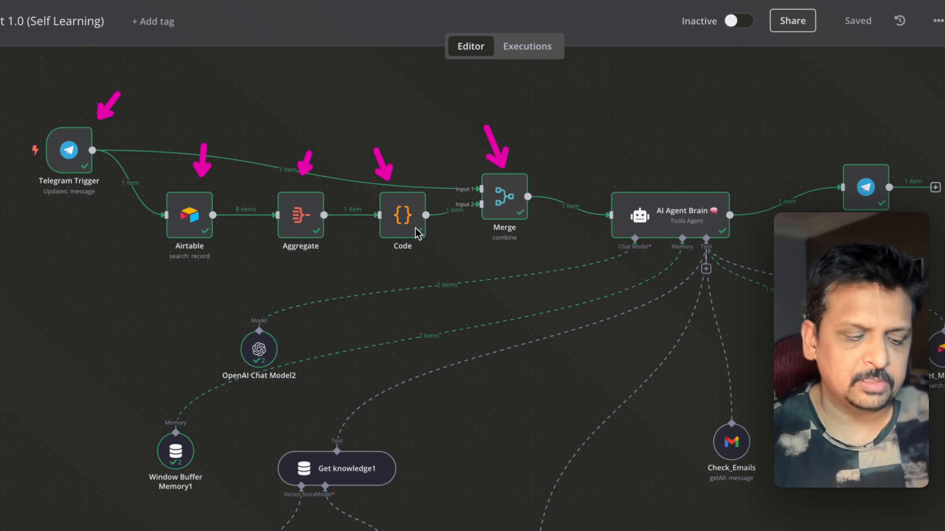
{"action": "left_click_drag", "start_coordinate": [582, 156], "coordinate": [767, 264]}
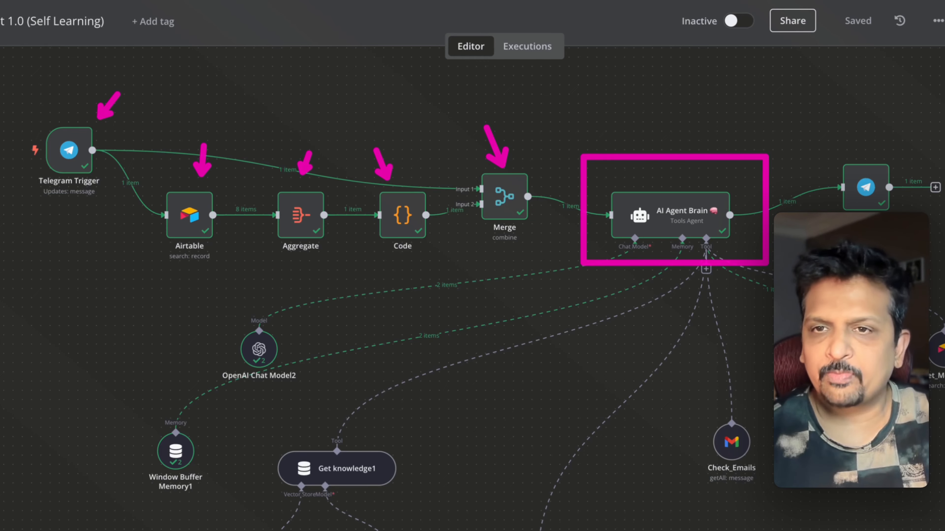
{"action": "left_click_drag", "start_coordinate": [868, 109], "coordinate": [872, 168]}
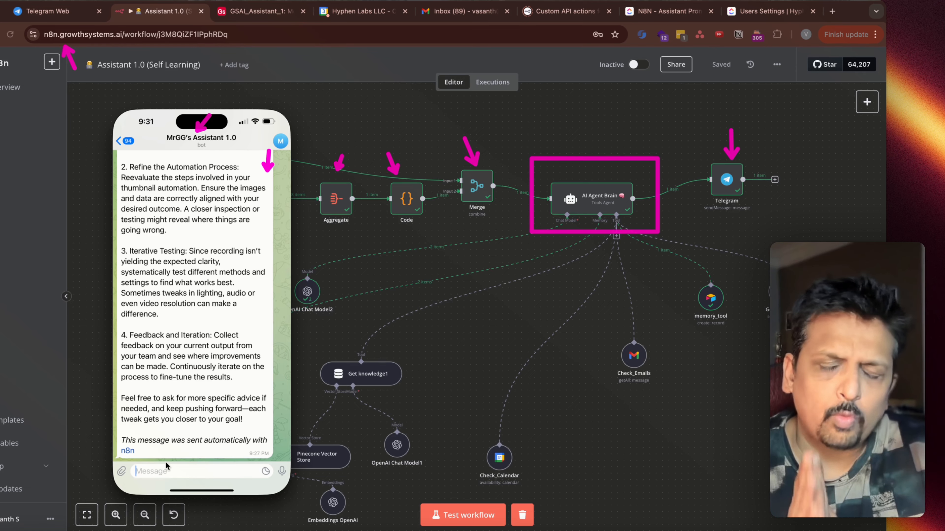
- Send "What is my name?" to the MrGG's Assistant 1.0 bot and run a test of the workflow
{"action": "type", "text": "What is "}
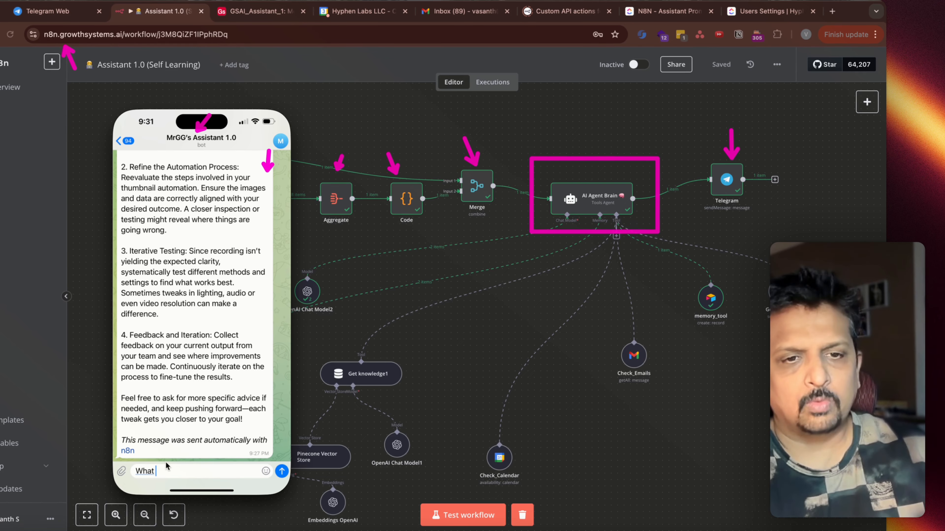
{"action": "type", "text": "my name?"}
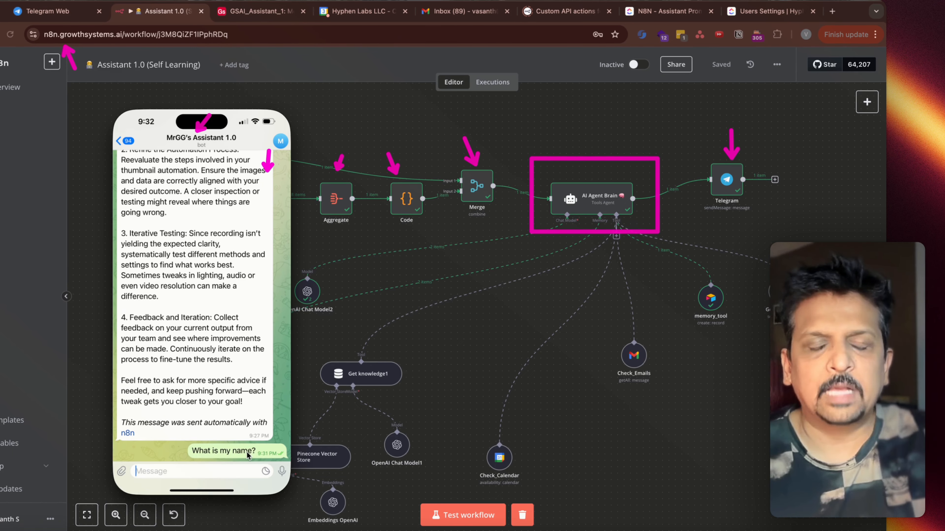
{"action": "key", "text": "Return"}
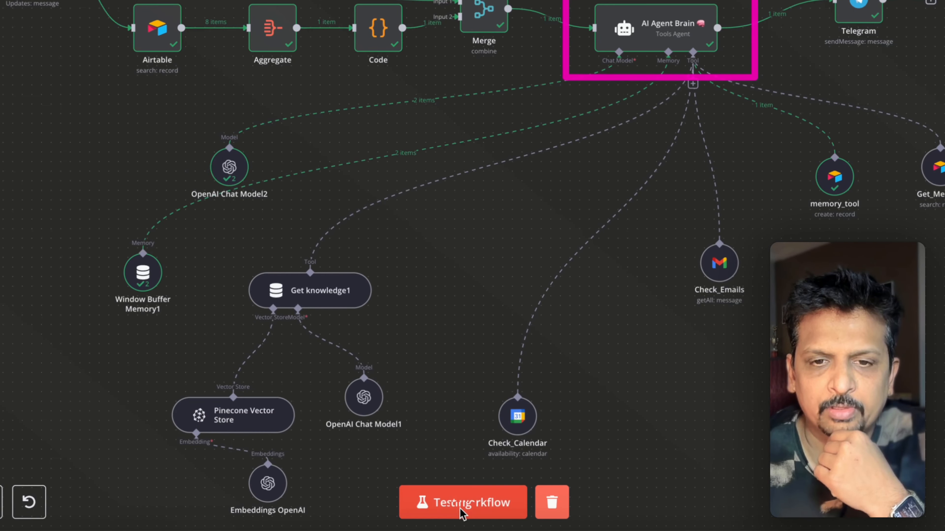
{"action": "left_click", "coordinate": [461, 514]}
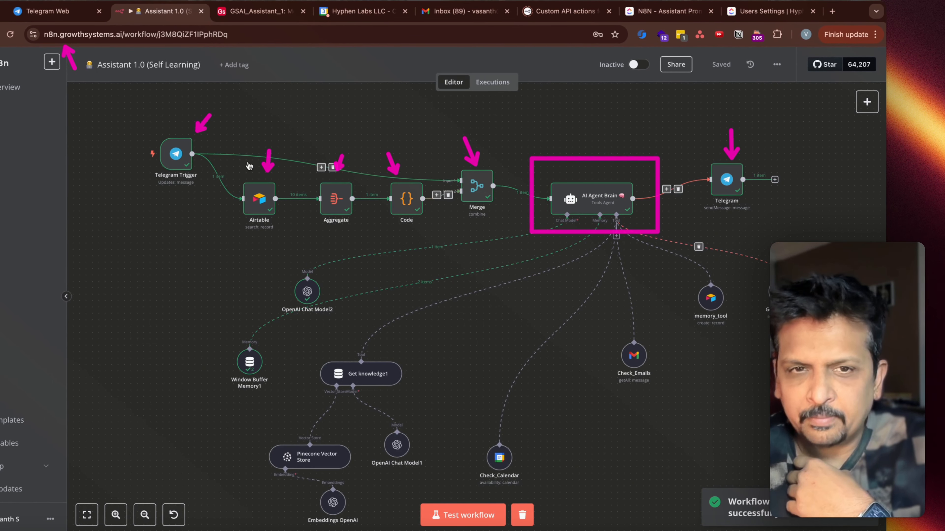
{"action": "mouse_move", "coordinate": [190, 165]}
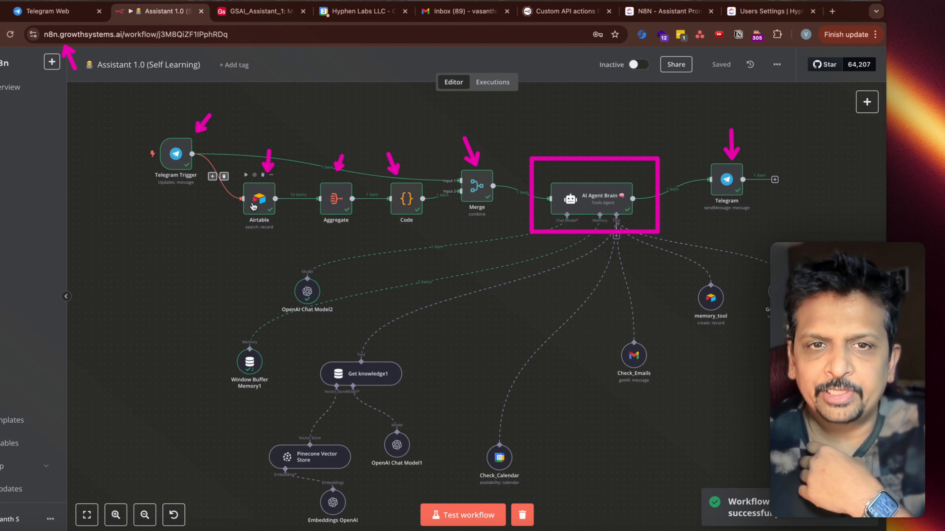
{"action": "mouse_move", "coordinate": [271, 217]}
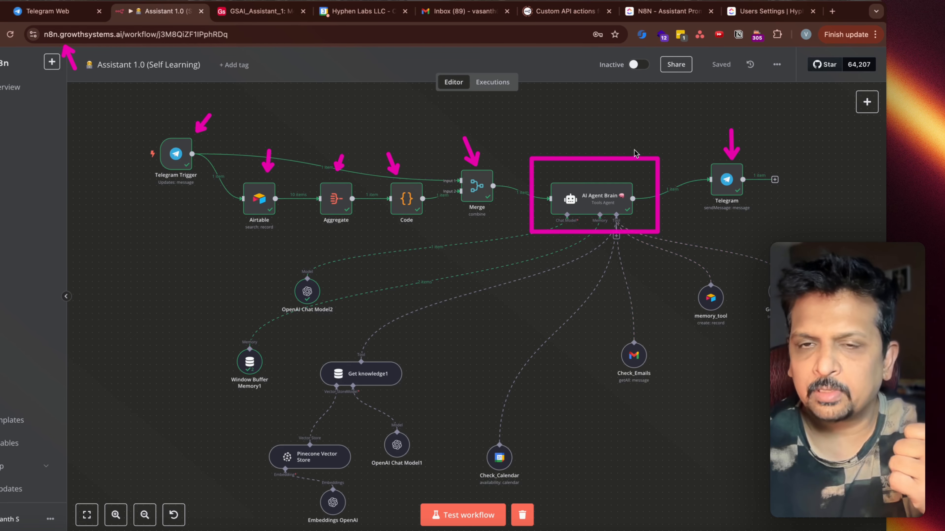
{"action": "mouse_move", "coordinate": [578, 216]}
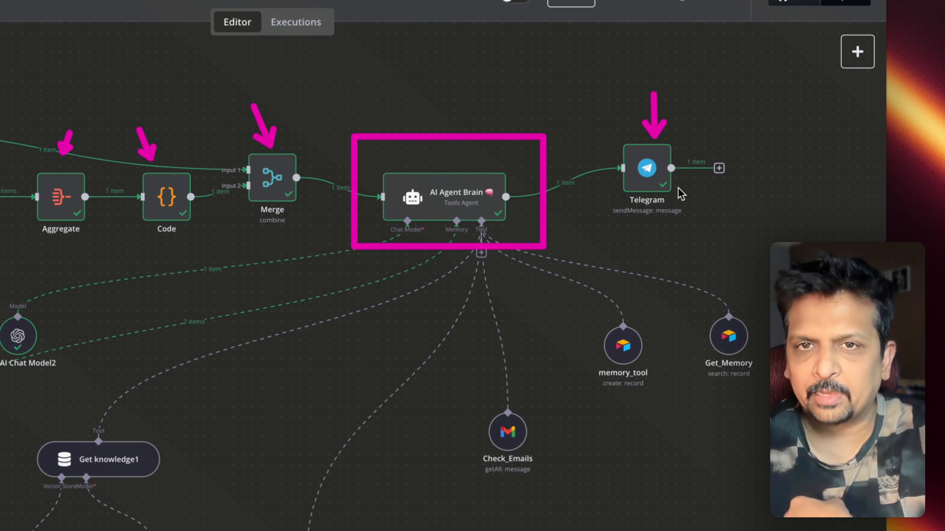
- In the mirrored iPhone chat, send "What's my coffee preference>" to the bot and test the workflow again
{"action": "left_click", "coordinate": [296, 530]}
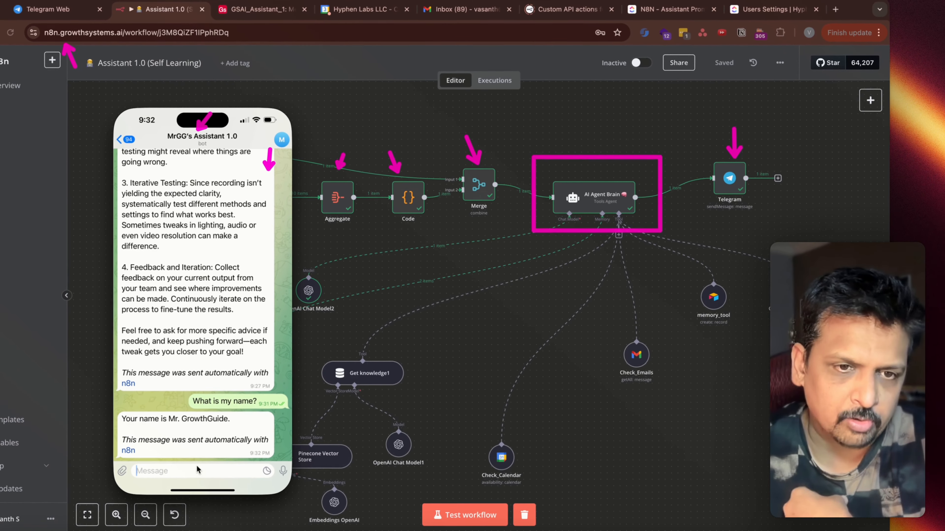
{"action": "type", "text": "What's my coffee preference>"}
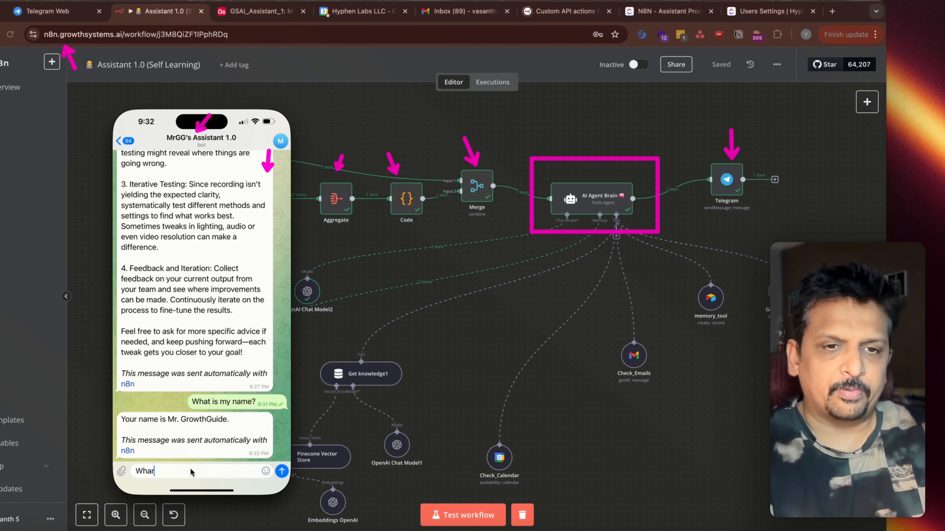
{"action": "key", "text": "Return"}
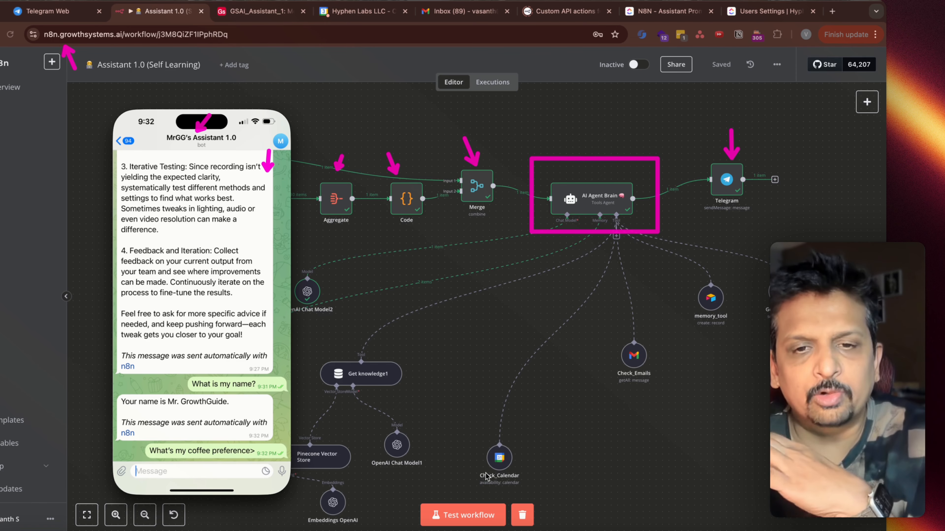
{"action": "left_click", "coordinate": [479, 513]}
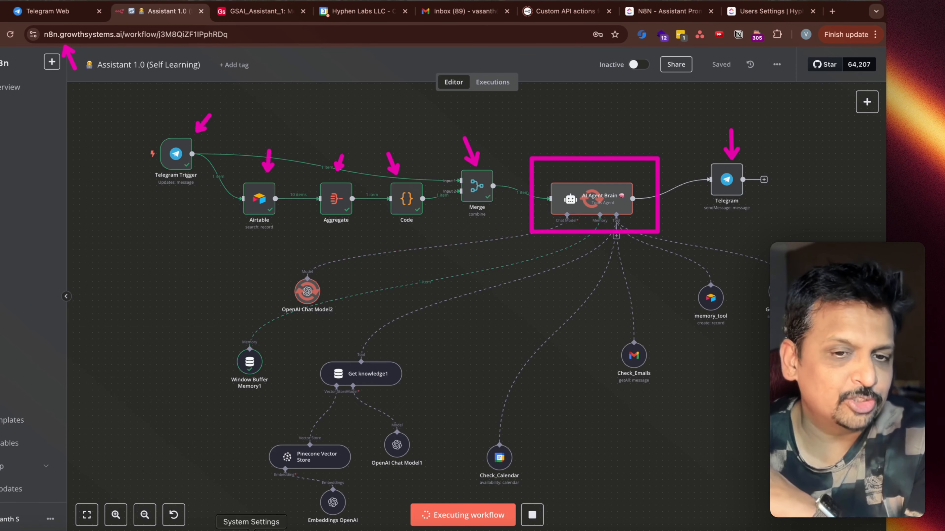
- Send "Can you tell me the YouTube strategy that I discussed with you and what should i do next?" and test the workflow
{"action": "left_click", "coordinate": [320, 530]}
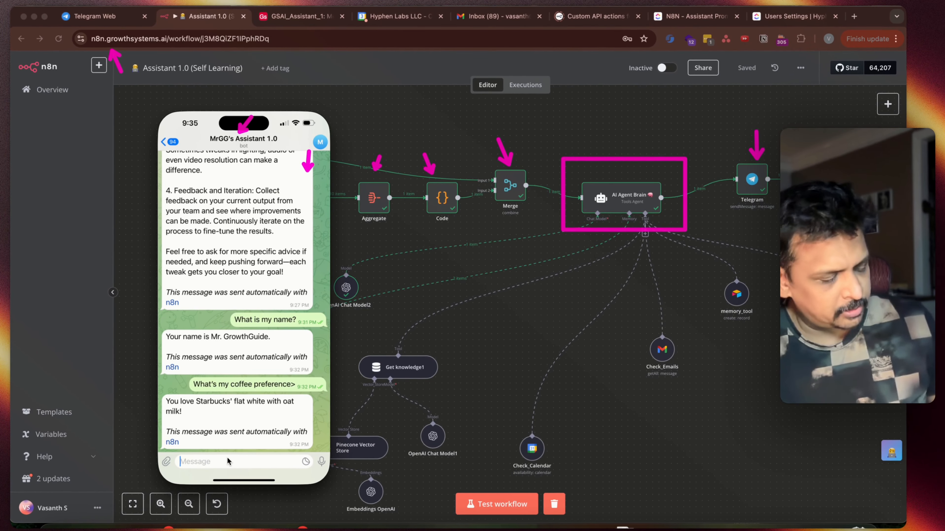
{"action": "type", "text": "Can you tell me the YouTube strategy that I discussed with you and what should i do next?"}
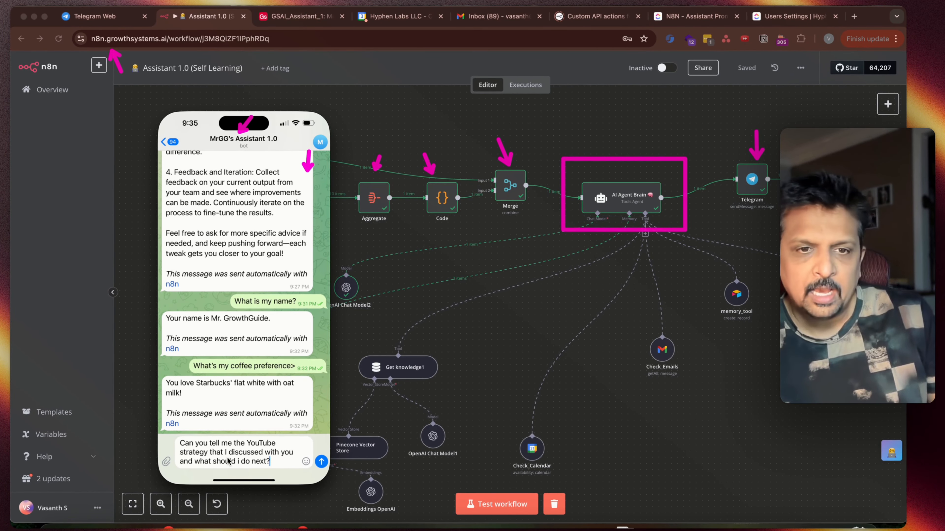
{"action": "key", "text": "Return"}
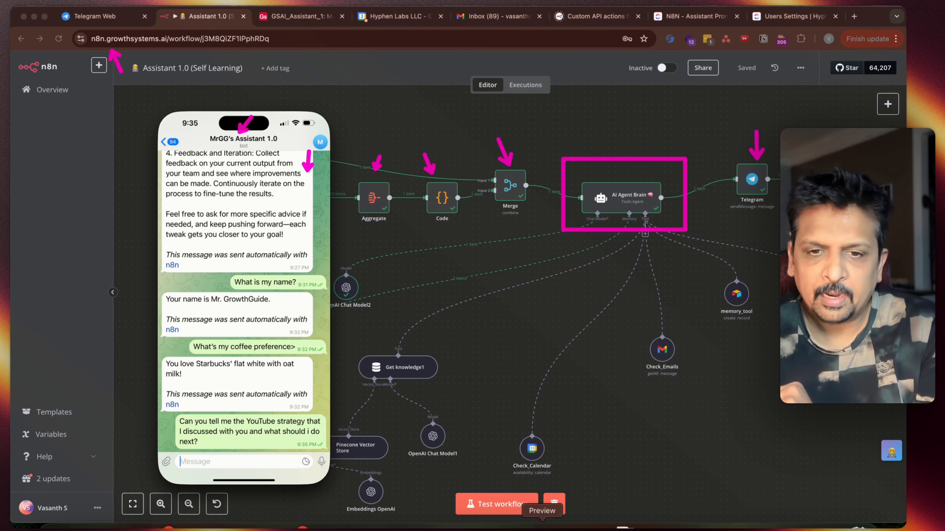
{"action": "left_click", "coordinate": [495, 504]}
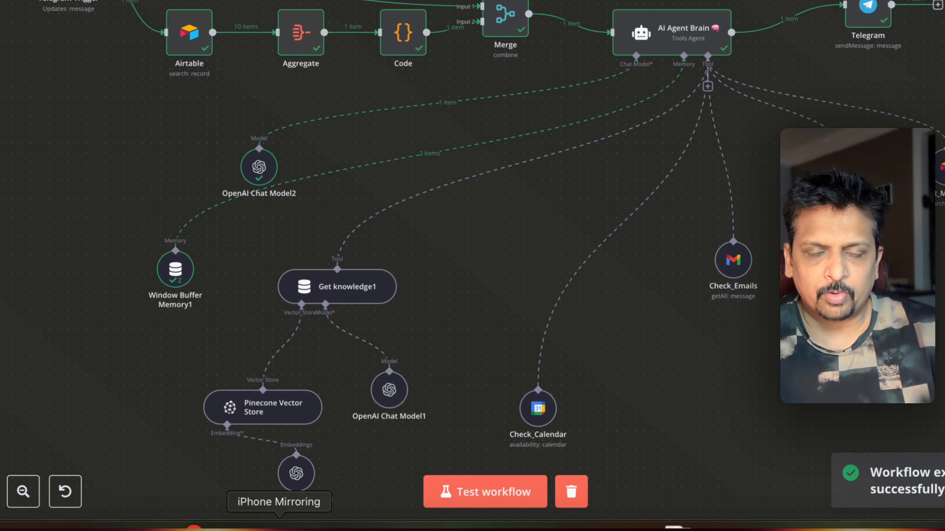
- Switch to iPhone Mirroring and read through the bot's reply about the YouTube strategy and next steps
{"action": "left_click", "coordinate": [280, 526]}
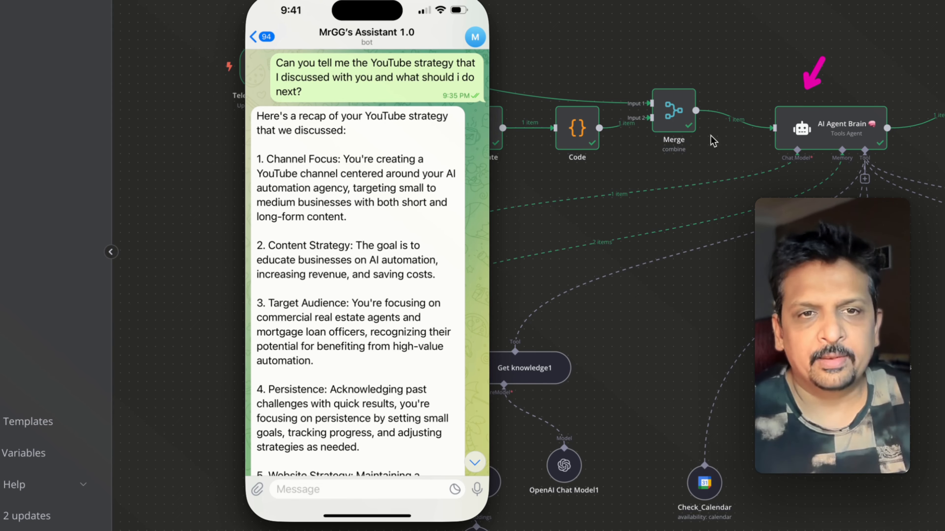
{"action": "scroll", "coordinate": [359, 274], "scroll_direction": "down", "scroll_amount": 6}
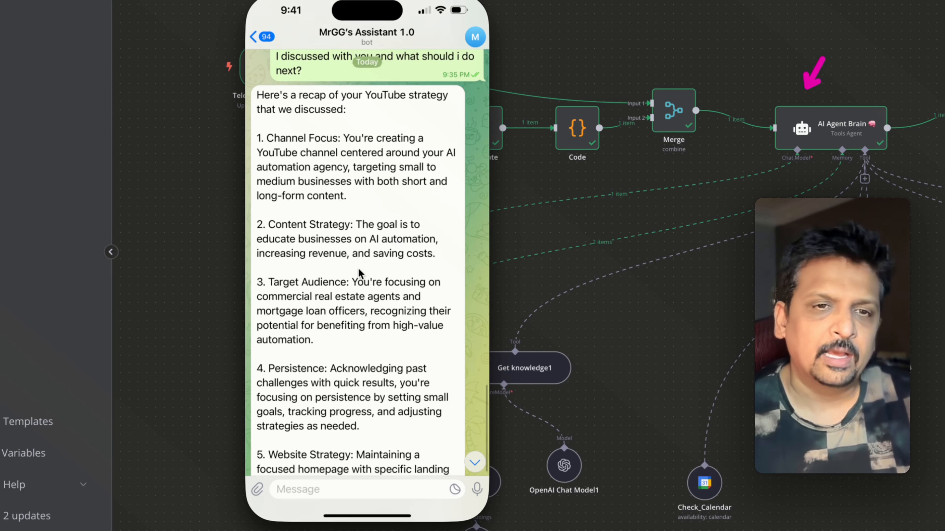
{"action": "scroll", "coordinate": [364, 255], "scroll_direction": "down", "scroll_amount": 2}
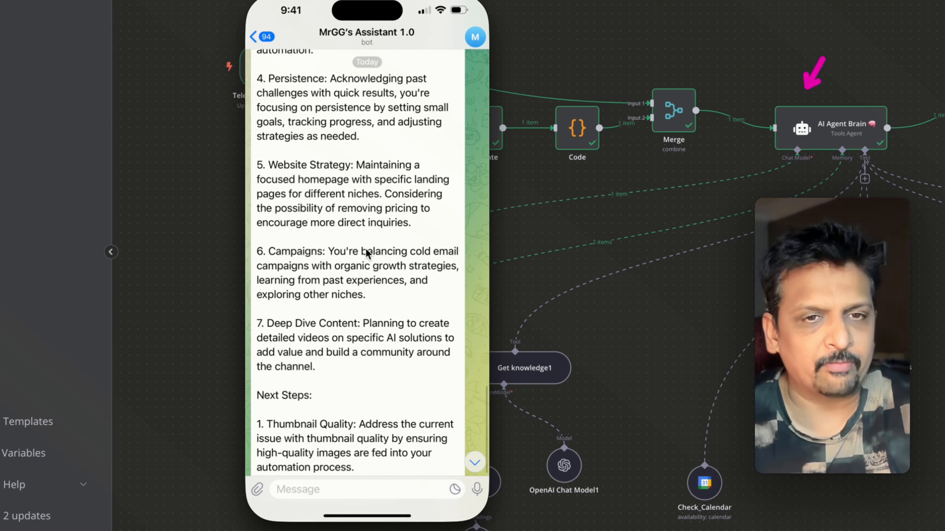
{"action": "scroll", "coordinate": [366, 249], "scroll_direction": "down", "scroll_amount": 5}
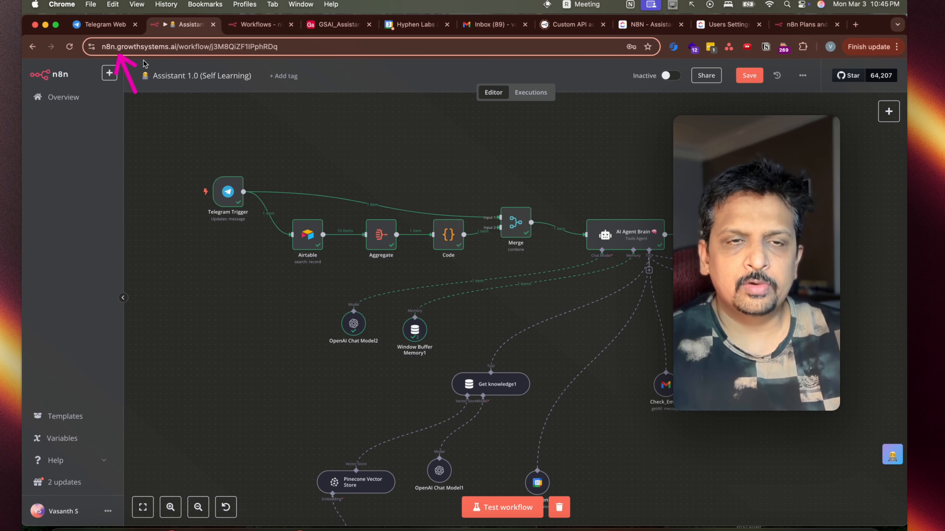
- Open the n8n pricing page to review the available plans
{"action": "left_click", "coordinate": [809, 25]}
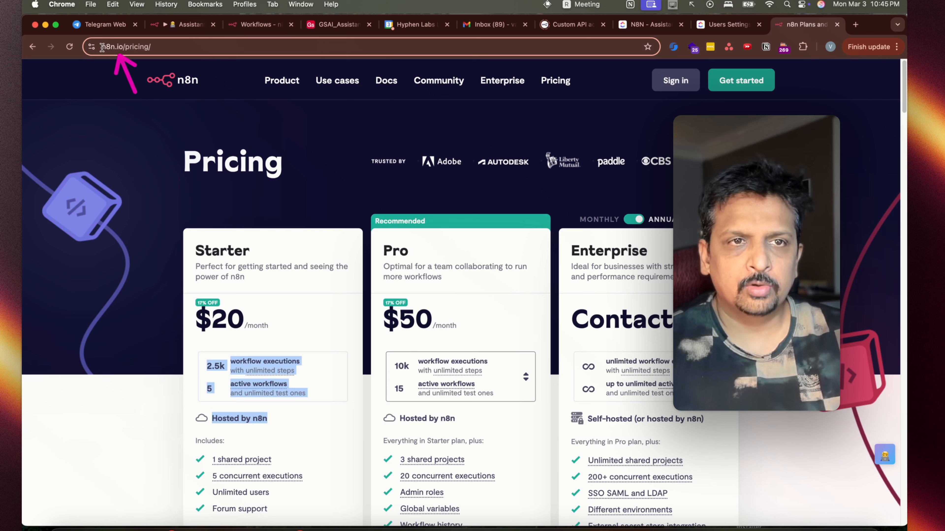
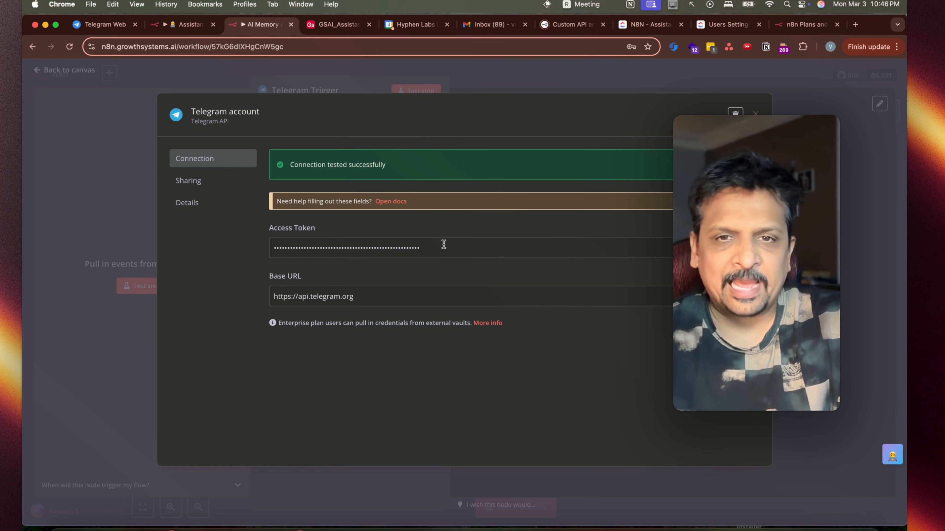
{"action": "left_click", "coordinate": [363, 83]}
{"action": "left_click", "coordinate": [354, 529]}
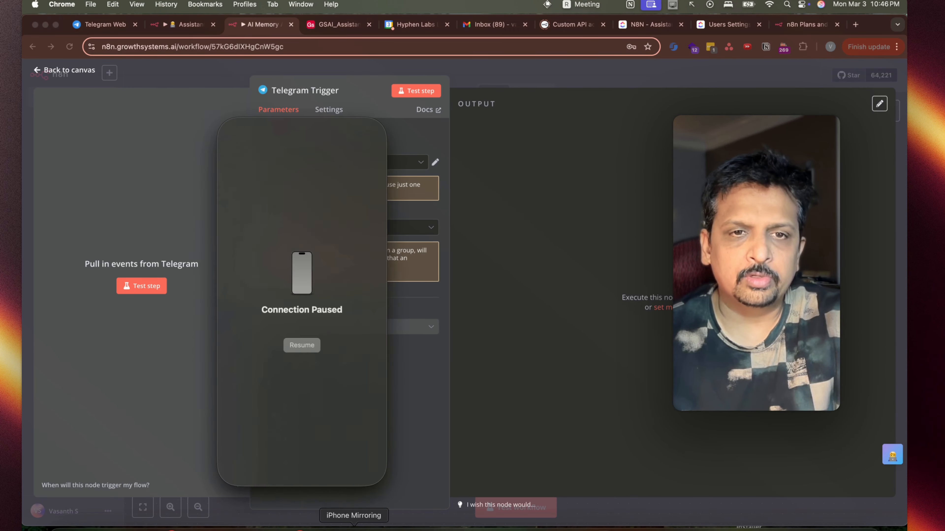
{"action": "left_click", "coordinate": [298, 346]}
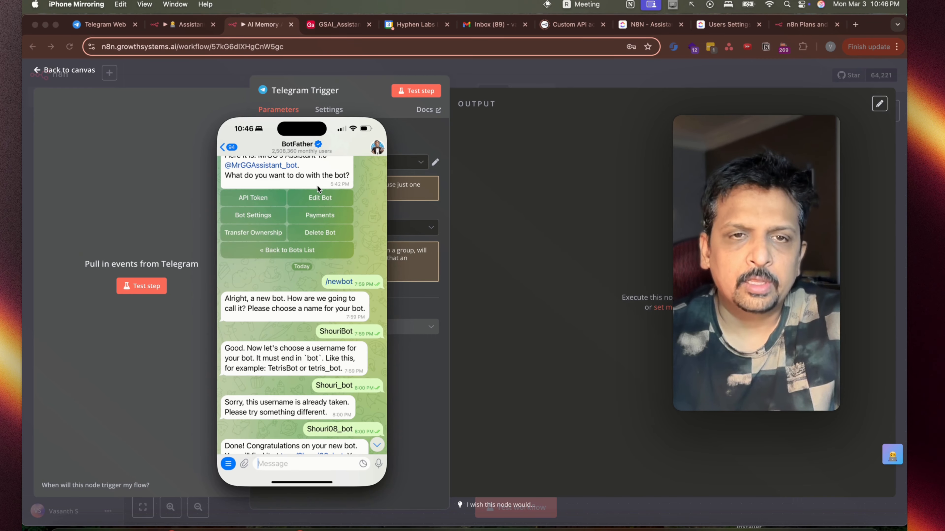
{"action": "scroll", "coordinate": [375, 267], "scroll_direction": "up", "scroll_amount": 2}
{"action": "left_click", "coordinate": [224, 147]}
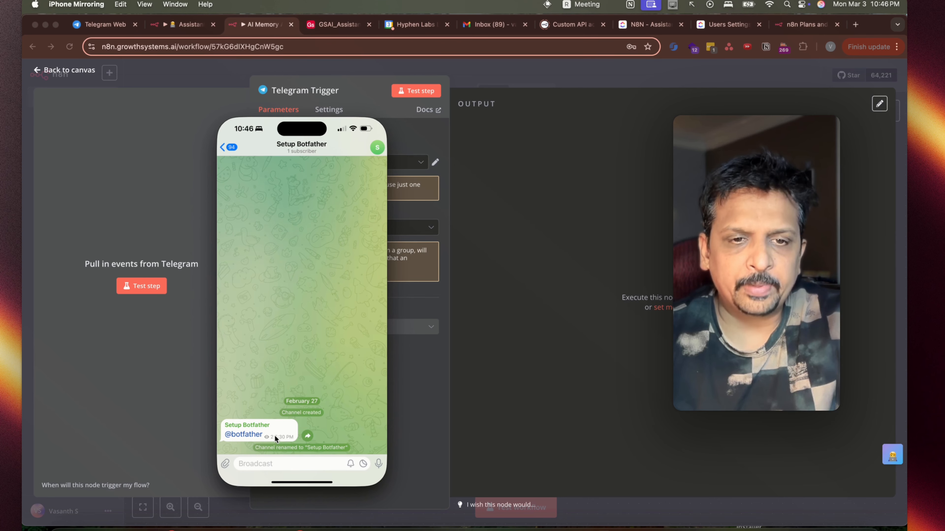
{"action": "left_click", "coordinate": [249, 436]}
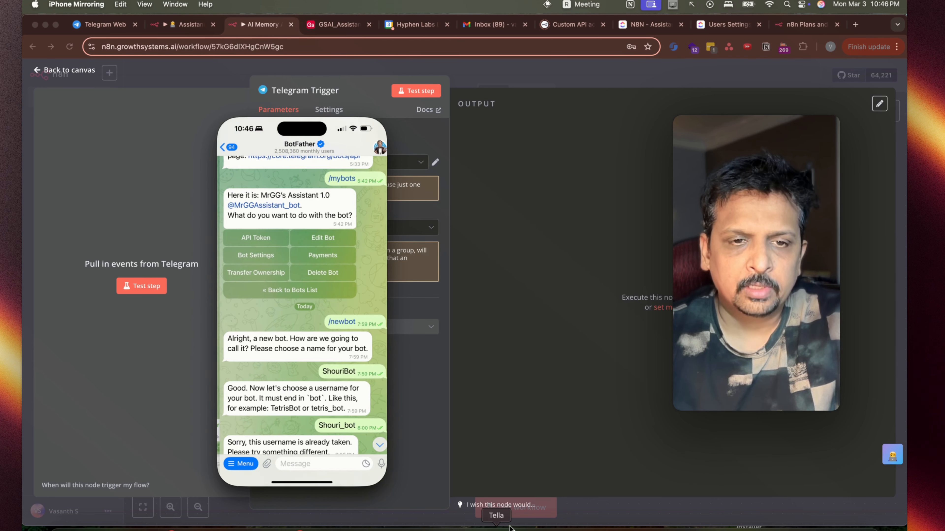
{"action": "scroll", "coordinate": [299, 311], "scroll_direction": "up", "scroll_amount": 2}
{"action": "scroll", "coordinate": [299, 312], "scroll_direction": "down", "scroll_amount": 15}
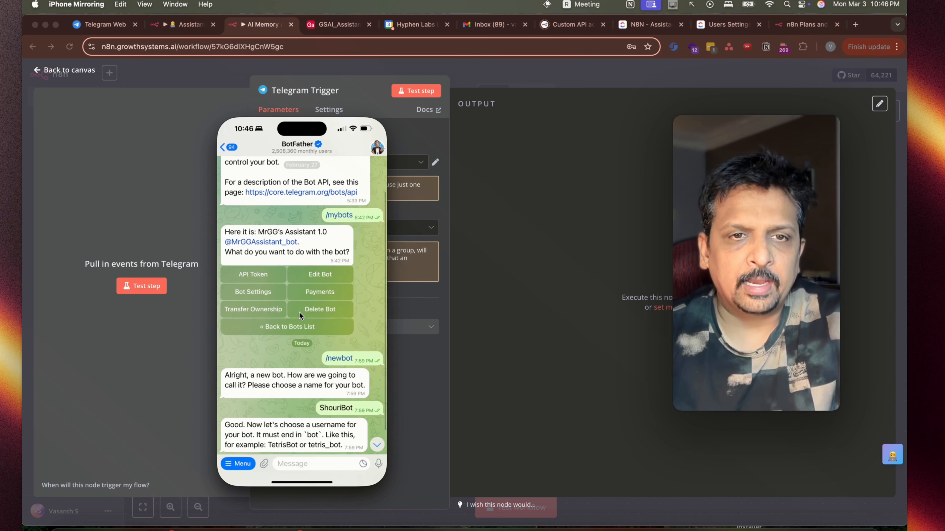
- Create a new bot through BotFather named YT Assistant with the username YT_1234_Assist_bot
{"action": "left_click", "coordinate": [297, 463]}
{"action": "type", "text": "@"}
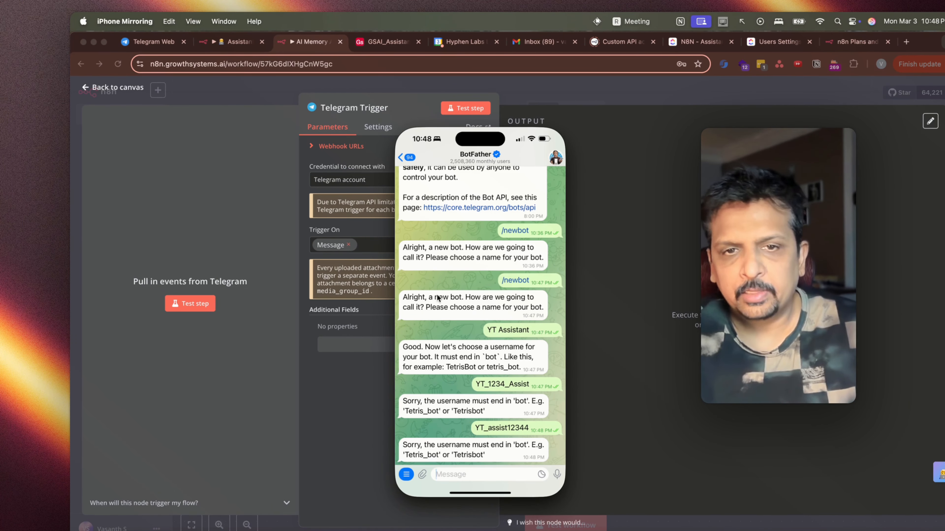
{"action": "left_click_drag", "start_coordinate": [486, 330], "coordinate": [539, 328]}
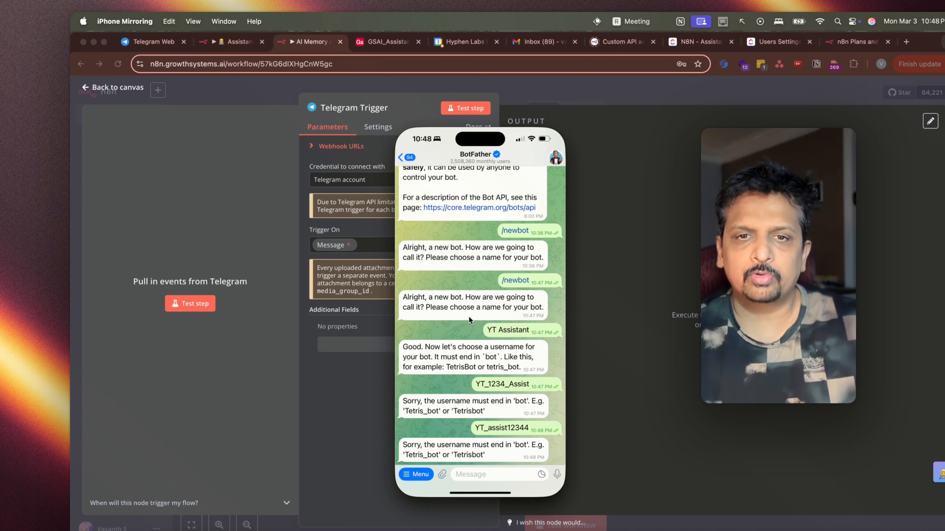
{"action": "left_click", "coordinate": [465, 478]}
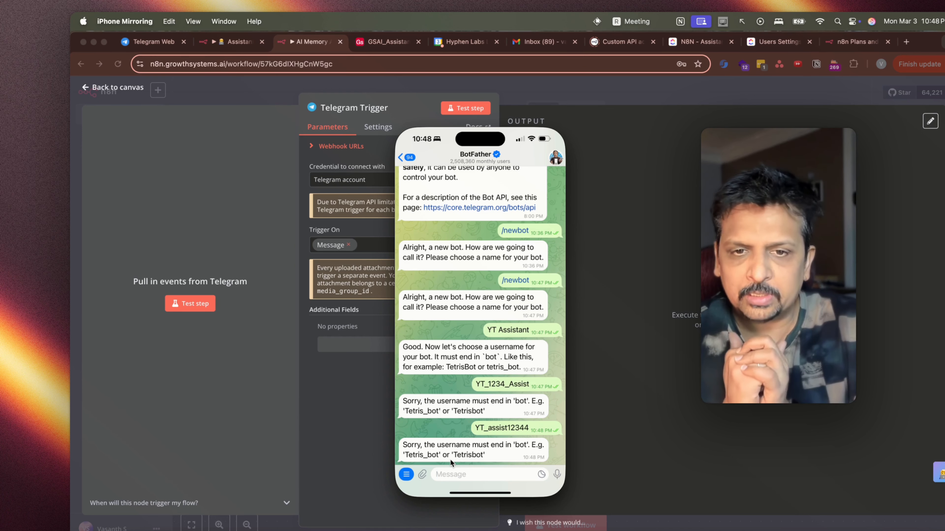
{"action": "type", "text": "Y"}
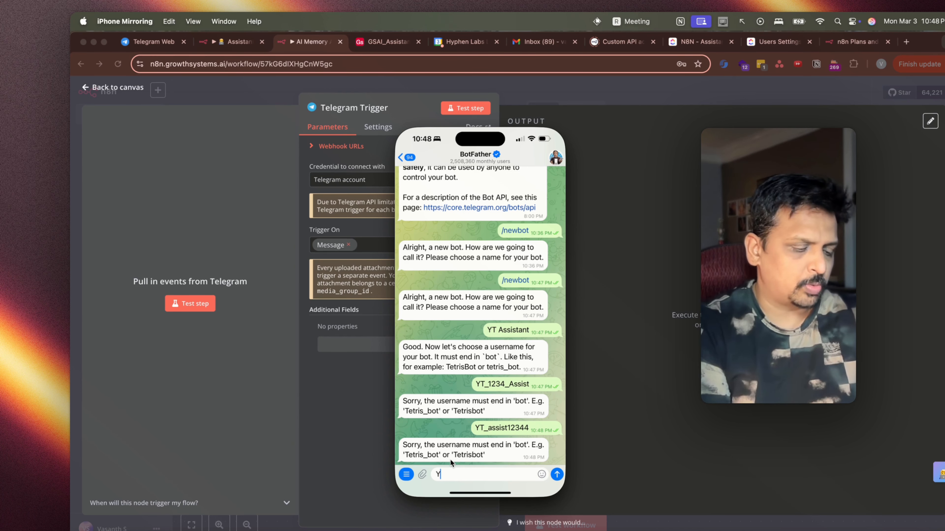
{"action": "type", "text": "T_1234_Assist_bot"}
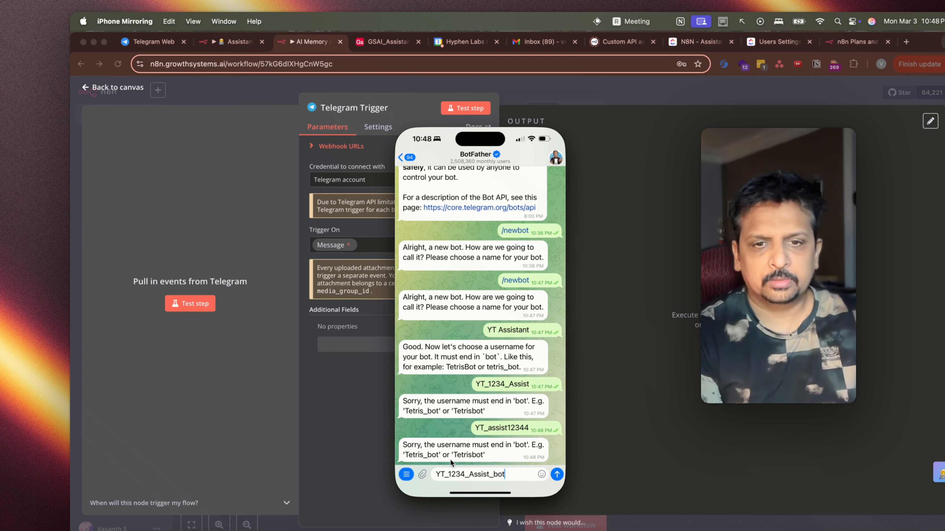
{"action": "key", "text": "Return"}
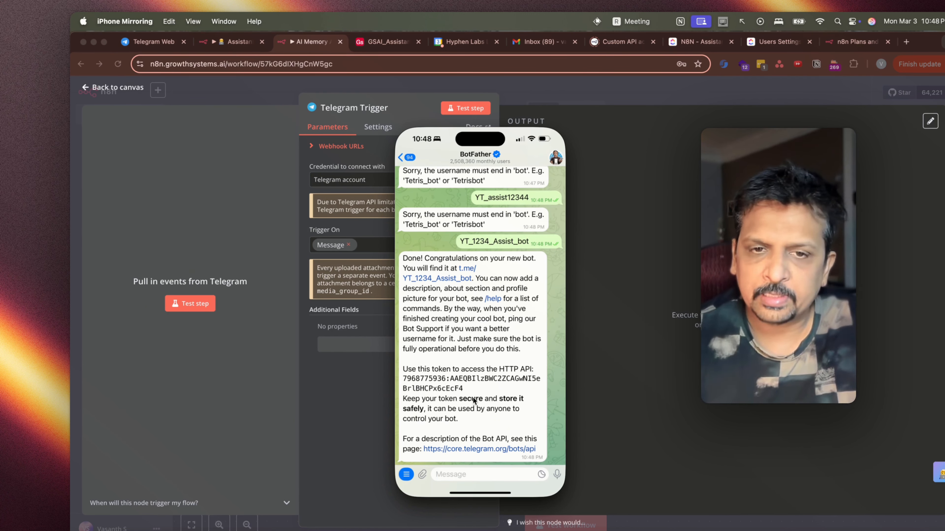
- Open the options for BotFather's token message, switch back to n8n, and review the Telegram Trigger's Telegram account credential
{"action": "right_click", "coordinate": [403, 379]}
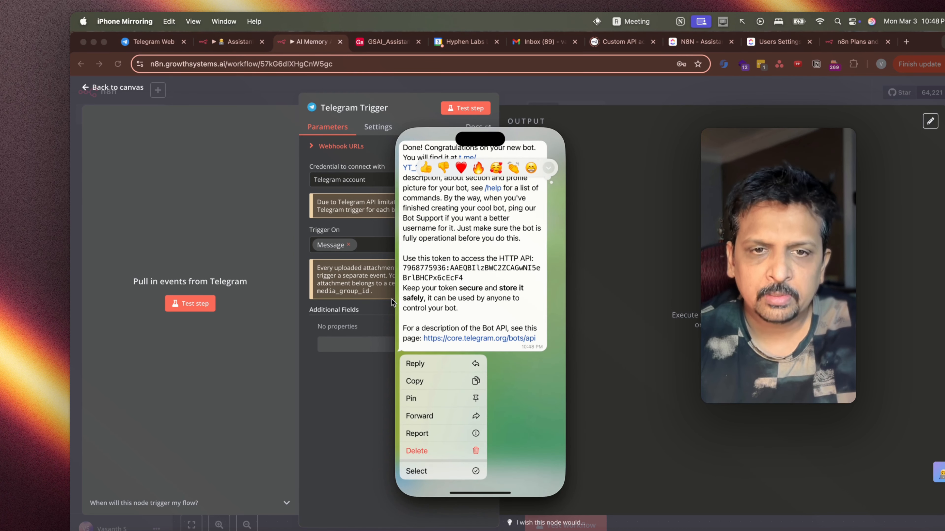
{"action": "left_click", "coordinate": [367, 156]}
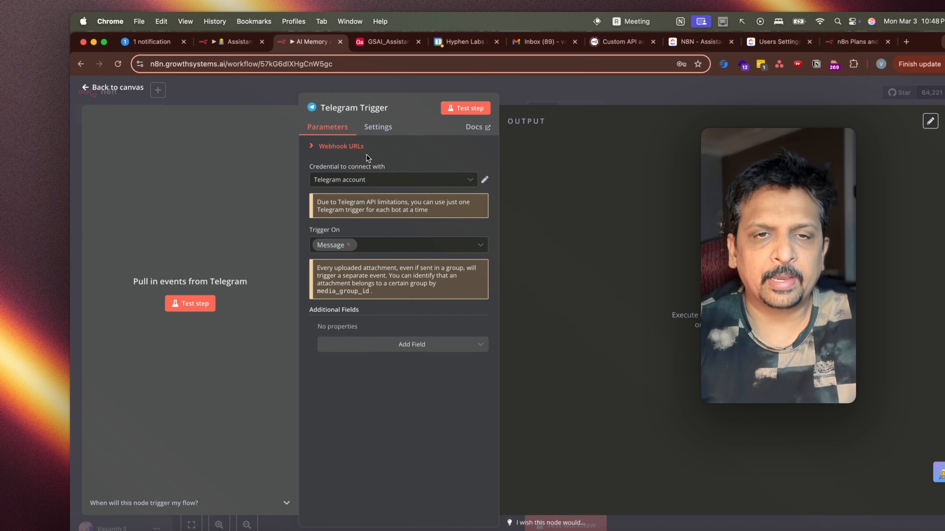
{"action": "left_click", "coordinate": [484, 181]}
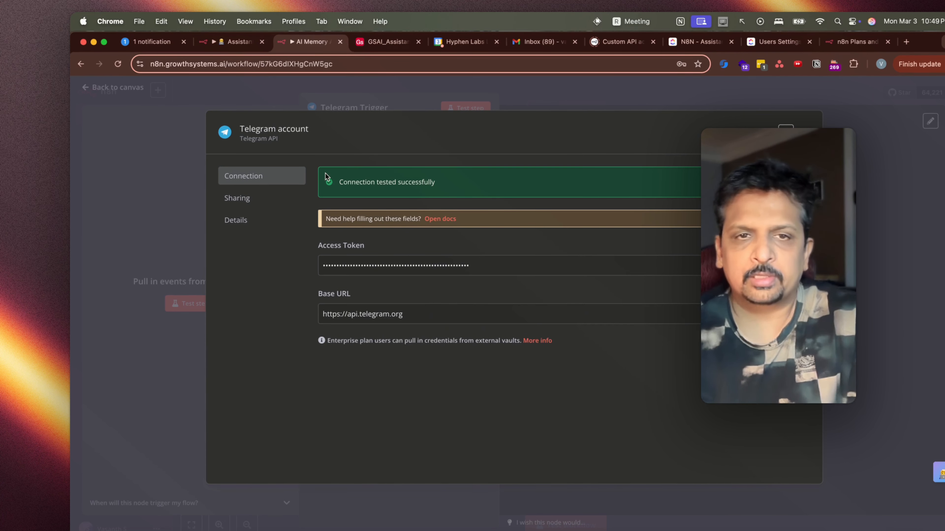
{"action": "left_click_drag", "start_coordinate": [364, 155], "coordinate": [358, 166]}
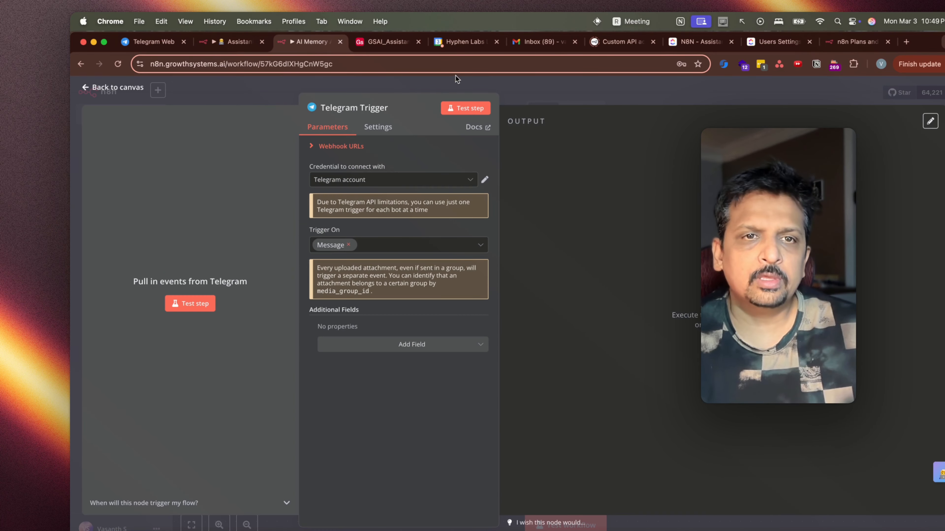
- Test the Telegram Trigger by sending "Hello" to MrGG's Assistant 1.0 from iPhone Mirroring, and check the message text in the trigger output
{"action": "left_click", "coordinate": [465, 108]}
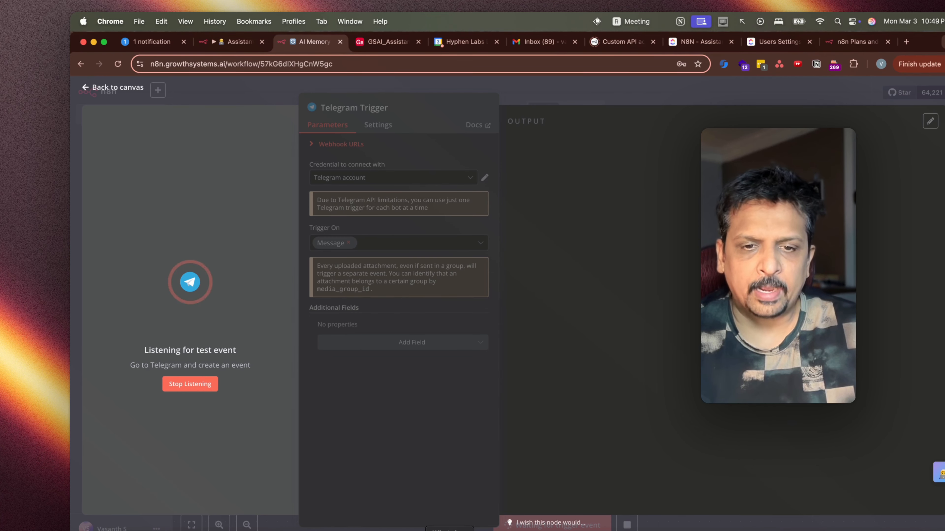
{"action": "left_click", "coordinate": [403, 530]}
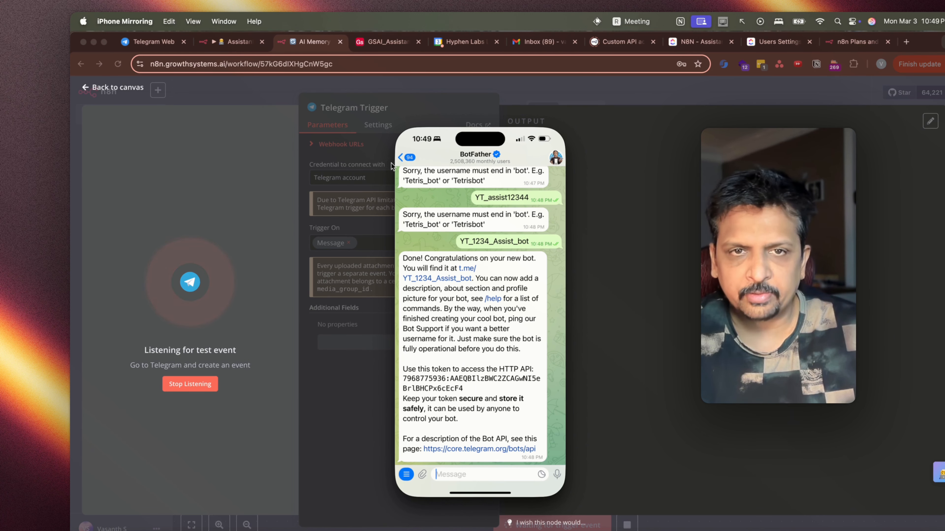
{"action": "left_click", "coordinate": [403, 158]}
{"action": "left_click", "coordinate": [408, 162]}
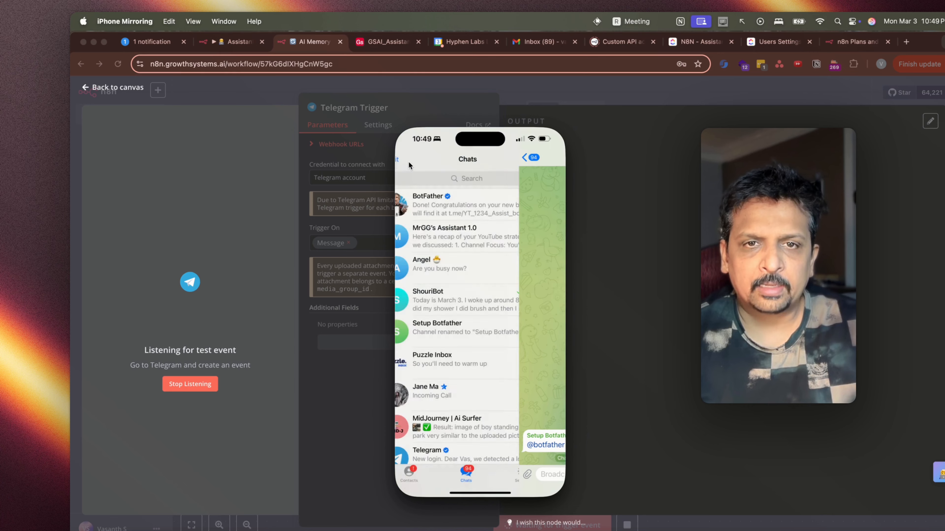
{"action": "left_click", "coordinate": [483, 236]}
{"action": "left_click", "coordinate": [478, 473]}
{"action": "type", "text": "Hello"}
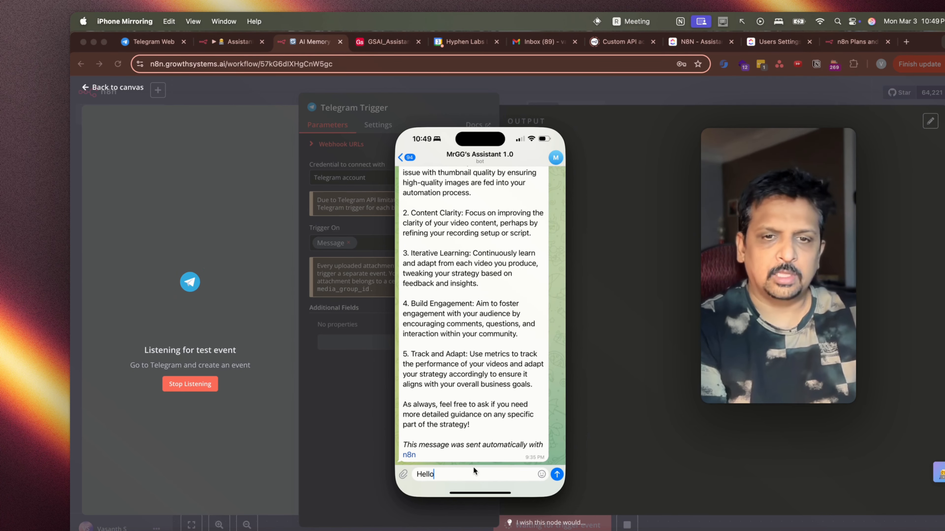
{"action": "key", "text": "Return"}
{"action": "left_click", "coordinate": [207, 199]}
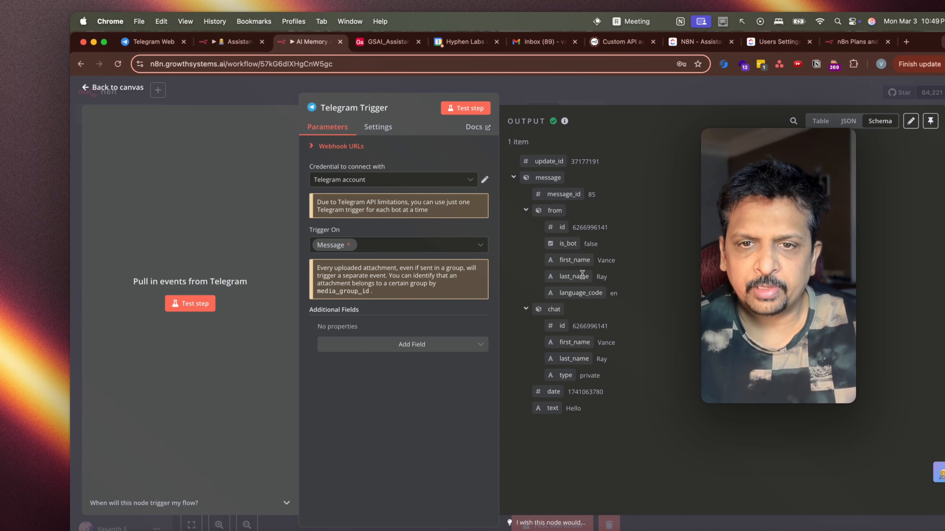
{"action": "left_click_drag", "start_coordinate": [527, 409], "coordinate": [607, 416]}
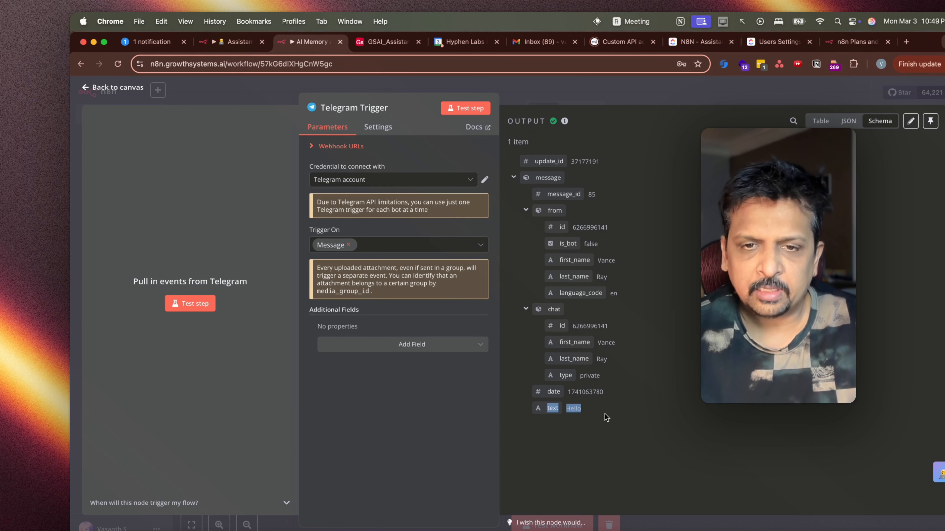
{"action": "left_click", "coordinate": [605, 418]}
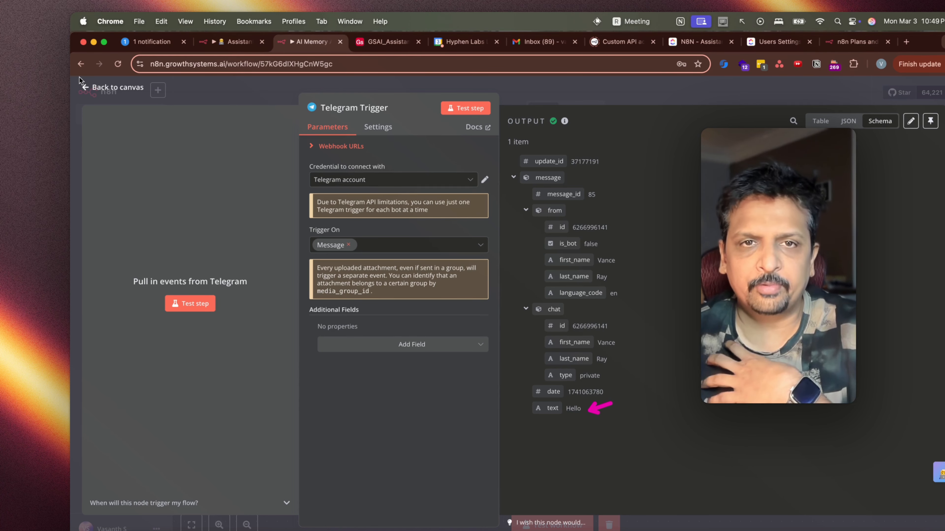
- Return to the workflow canvas and open the node picker for the Telegram Trigger's next step
{"action": "left_click", "coordinate": [104, 90]}
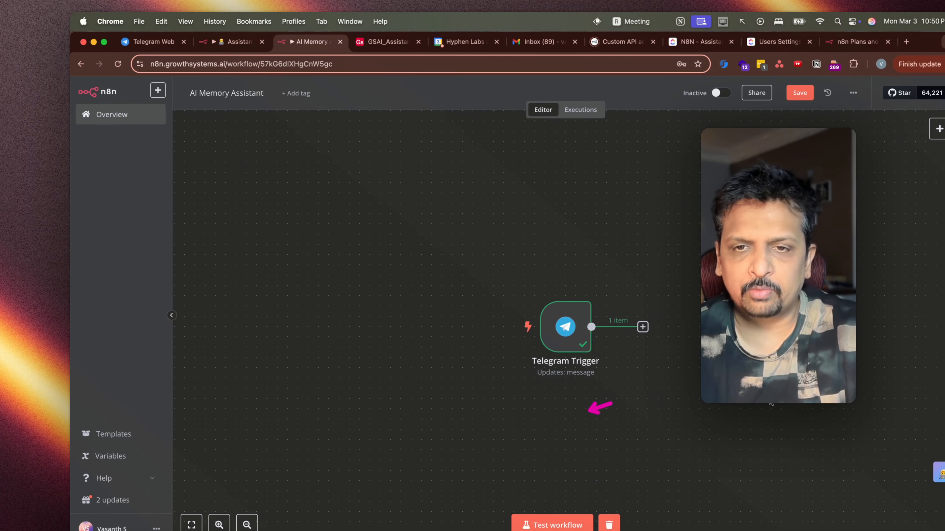
{"action": "scroll", "coordinate": [608, 363], "scroll_direction": "right", "scroll_amount": 5}
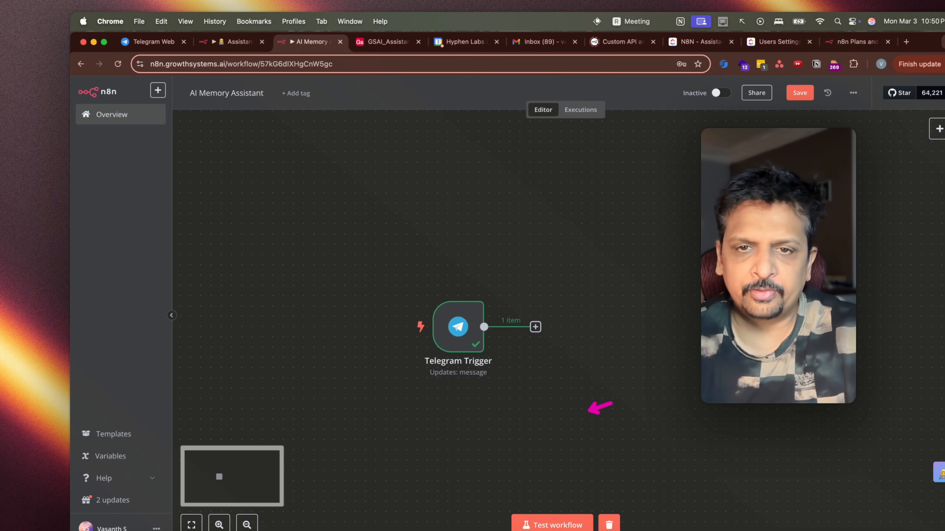
{"action": "left_click", "coordinate": [475, 323]}
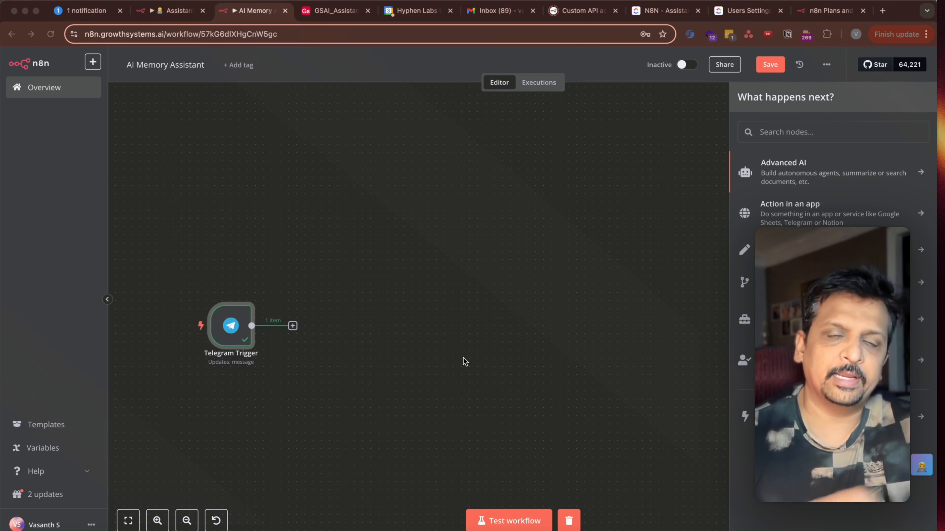
- Switch to the GSAI_Assistant_1 base in Airtable, close the open record, and review the Memory field's type settings
{"action": "left_click", "coordinate": [325, 10]}
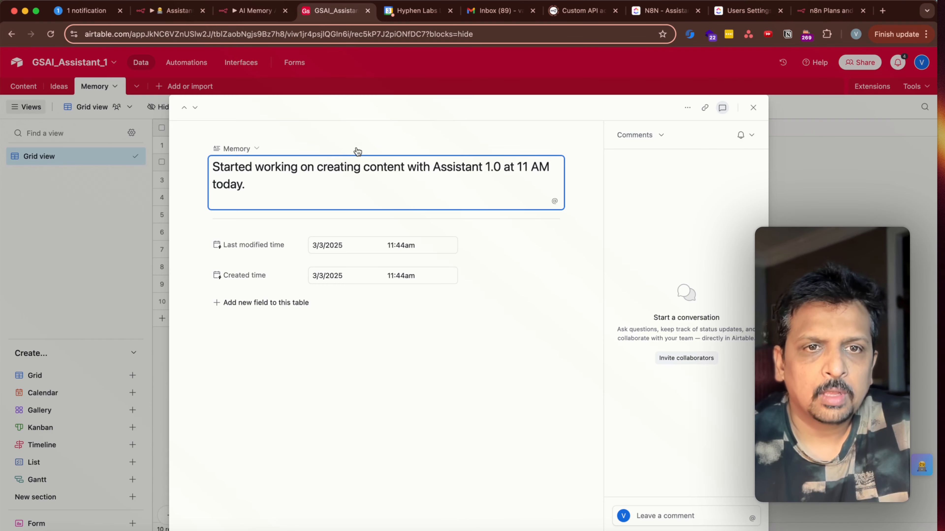
{"action": "left_click", "coordinate": [164, 222]}
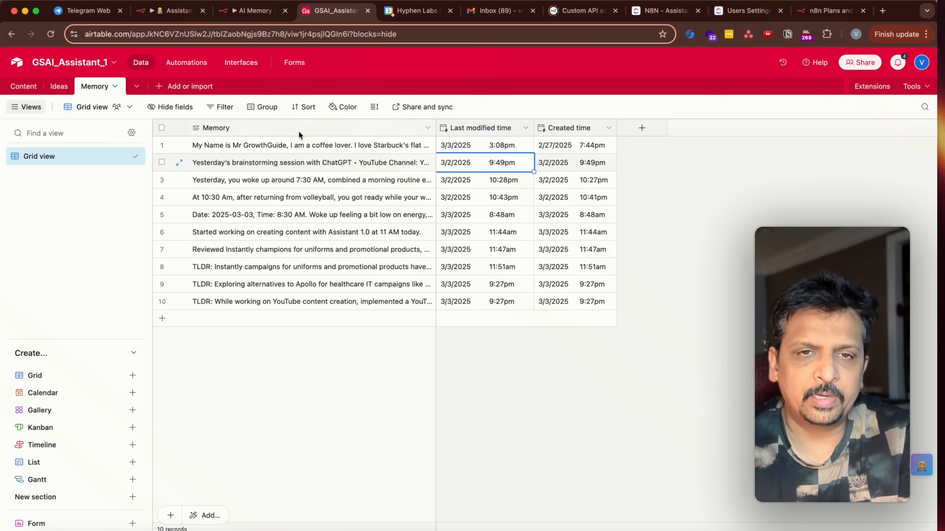
{"action": "left_click", "coordinate": [428, 128]}
{"action": "left_click", "coordinate": [305, 152]}
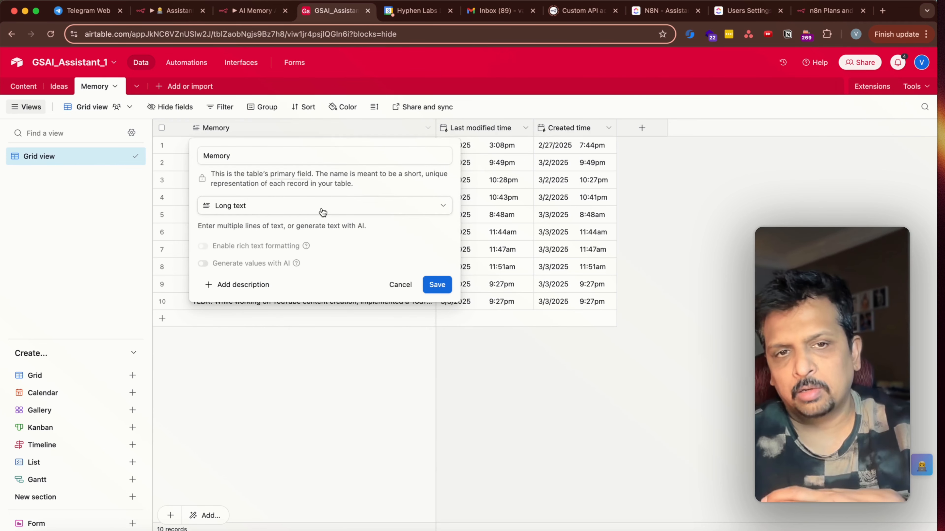
{"action": "left_click", "coordinate": [437, 285]}
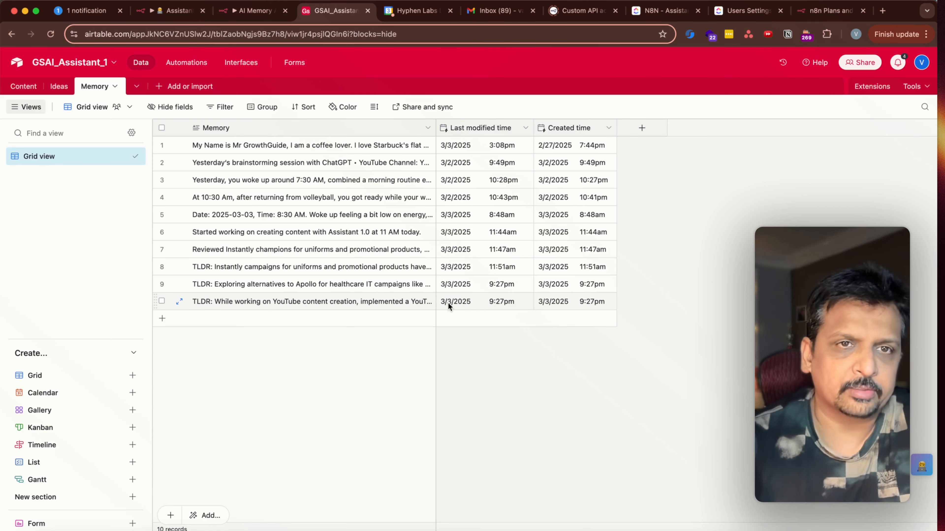
- Switch back to n8n, save the AI Memory Assistant workflow, and add an Airtable node that searches records after the Telegram Trigger
{"action": "left_click", "coordinate": [236, 11]}
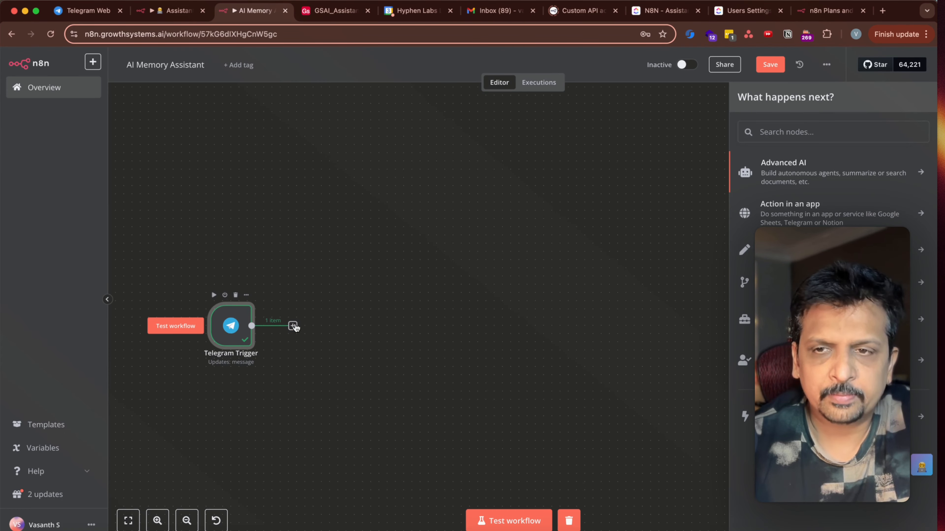
{"action": "key", "text": "super+s"}
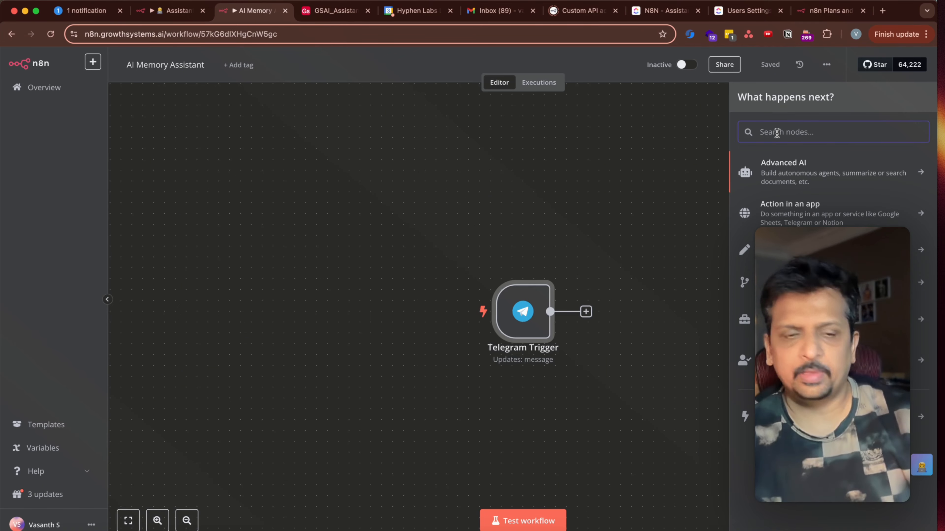
{"action": "type", "text": "Ai"}
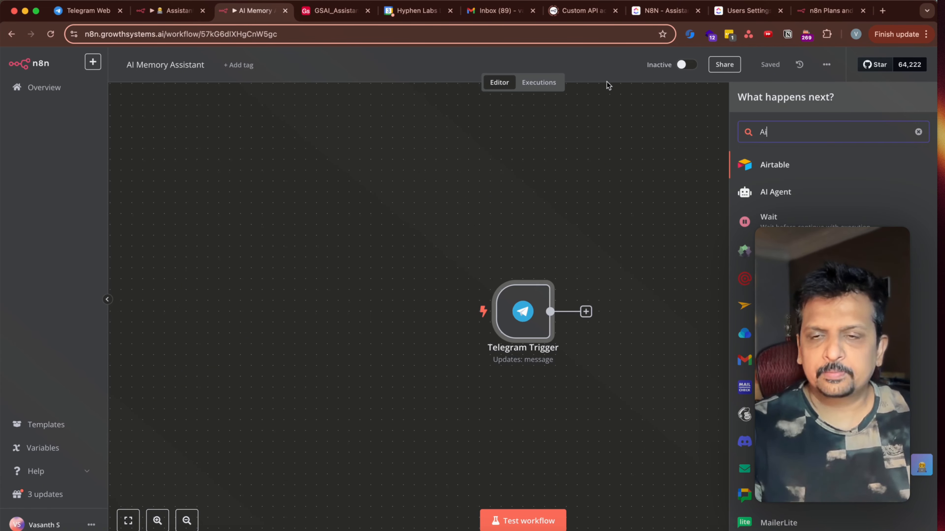
{"action": "key", "text": "Return"}
{"action": "left_click", "coordinate": [777, 341]}
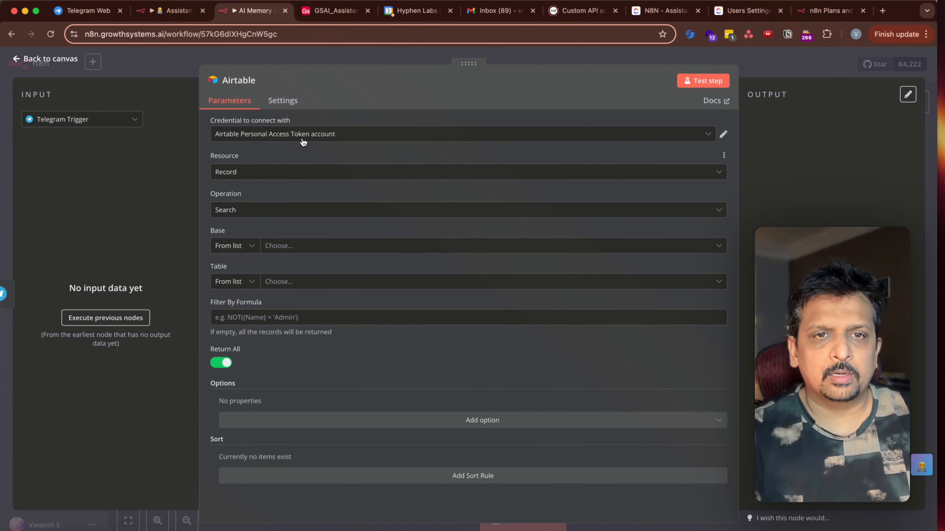
- Check the Airtable node's credential choices and open the Airtable Personal Access Token account credential
{"action": "left_click", "coordinate": [703, 138]}
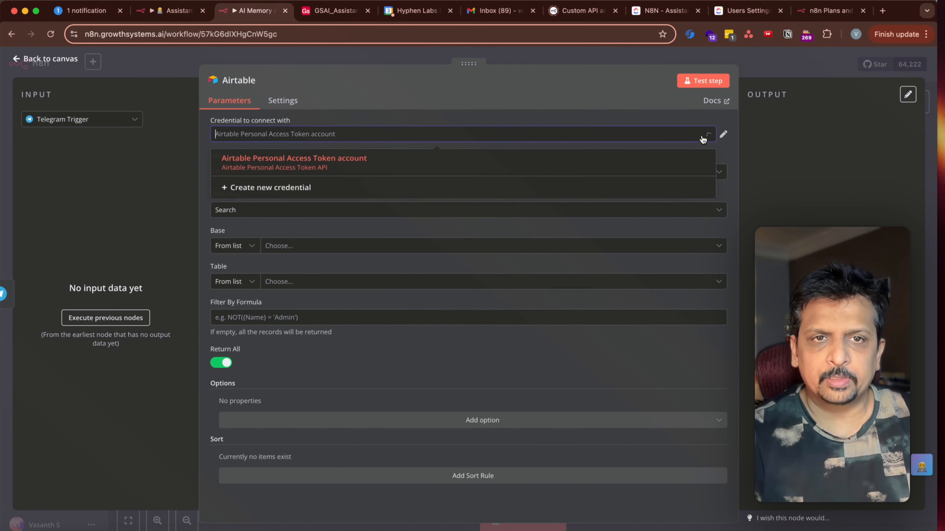
{"action": "left_click", "coordinate": [703, 138]}
{"action": "left_click", "coordinate": [724, 135]}
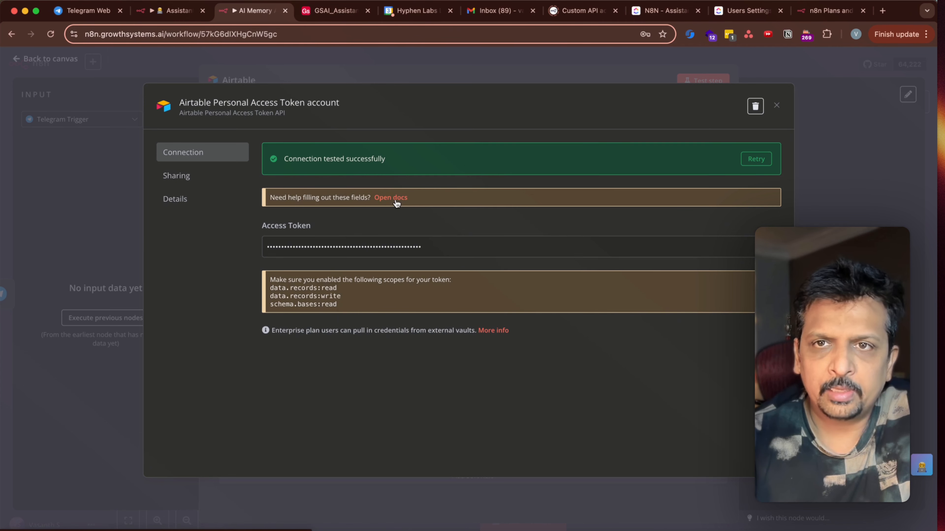
- View the Personal access tokens page in Airtable's Builder Hub and review the required token scopes in the n8n credential
{"action": "left_click", "coordinate": [334, 11]}
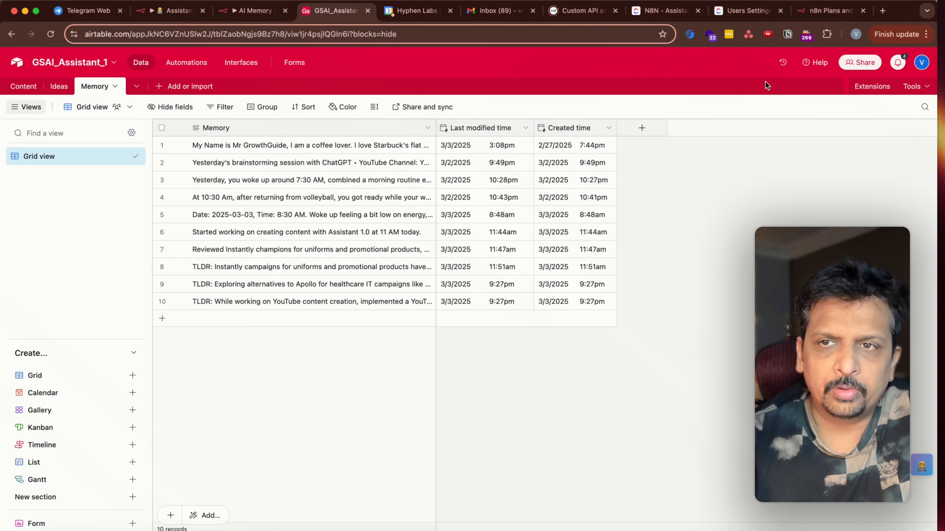
{"action": "left_click", "coordinate": [921, 62]}
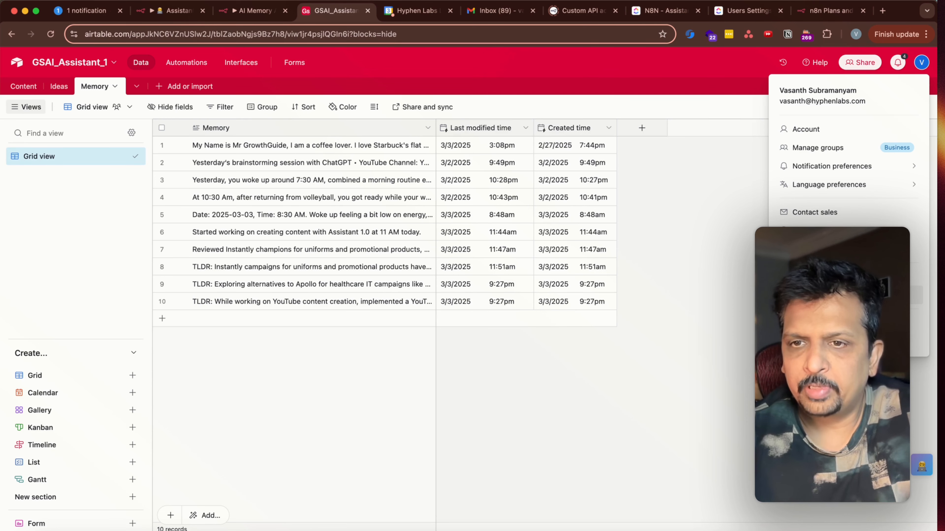
{"action": "left_click", "coordinate": [852, 295]}
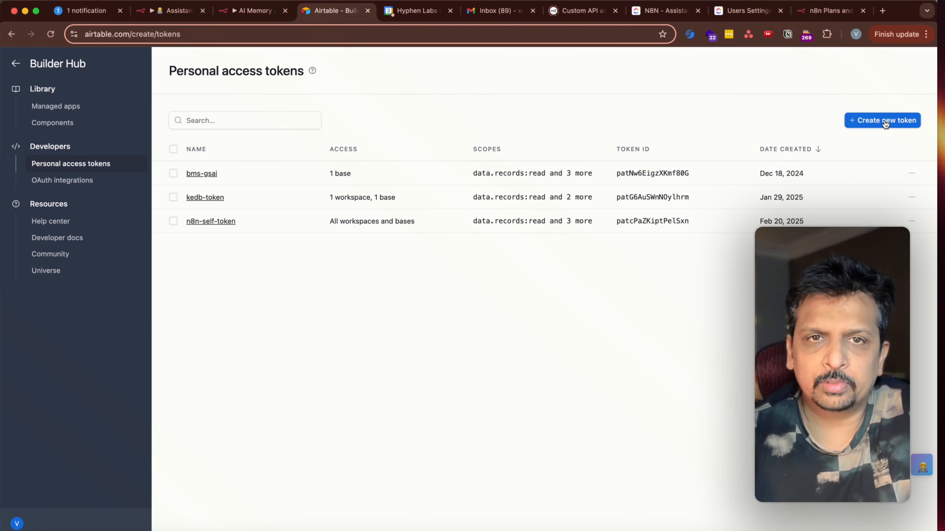
{"action": "key", "text": "ctrl+shift+Tab"}
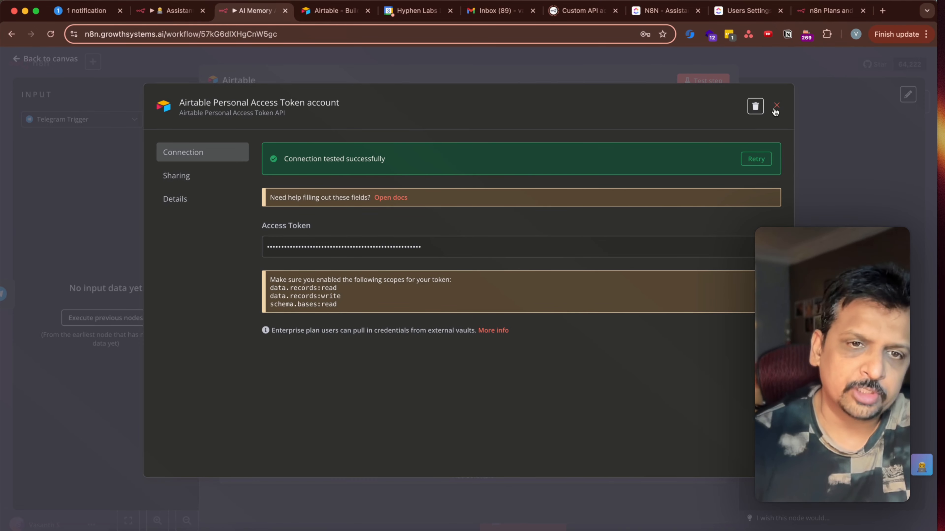
{"action": "left_click_drag", "start_coordinate": [343, 306], "coordinate": [263, 287]}
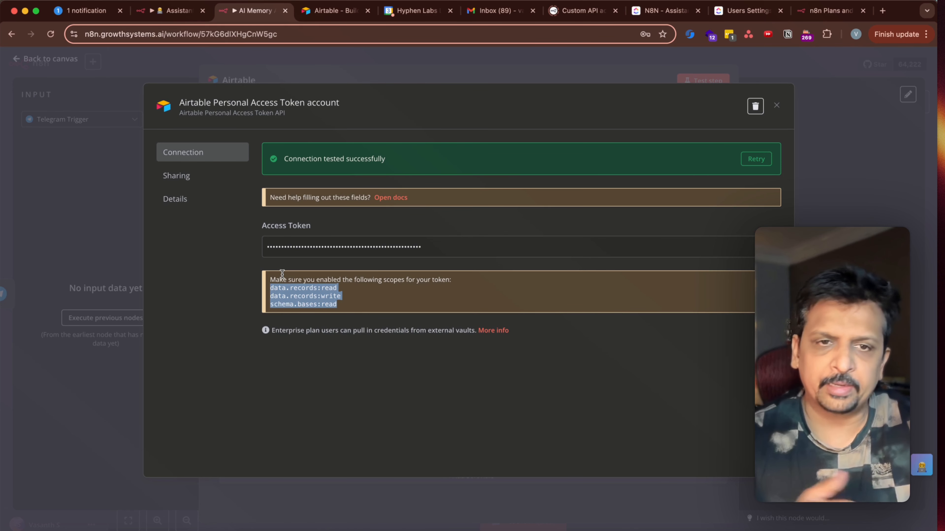
- Close the credential and set the Airtable search node to the GSAI_Assistant_1 base and its Memory table
{"action": "left_click", "coordinate": [777, 105]}
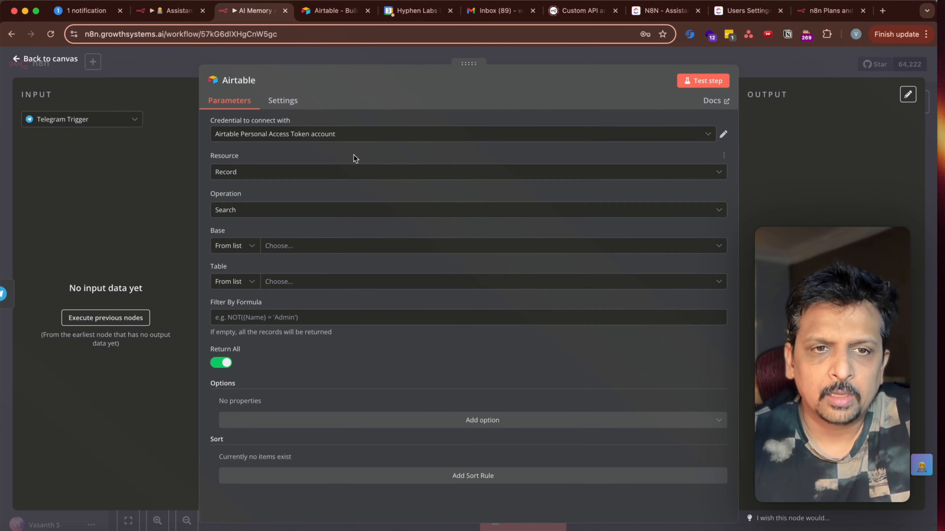
{"action": "left_click", "coordinate": [274, 174]}
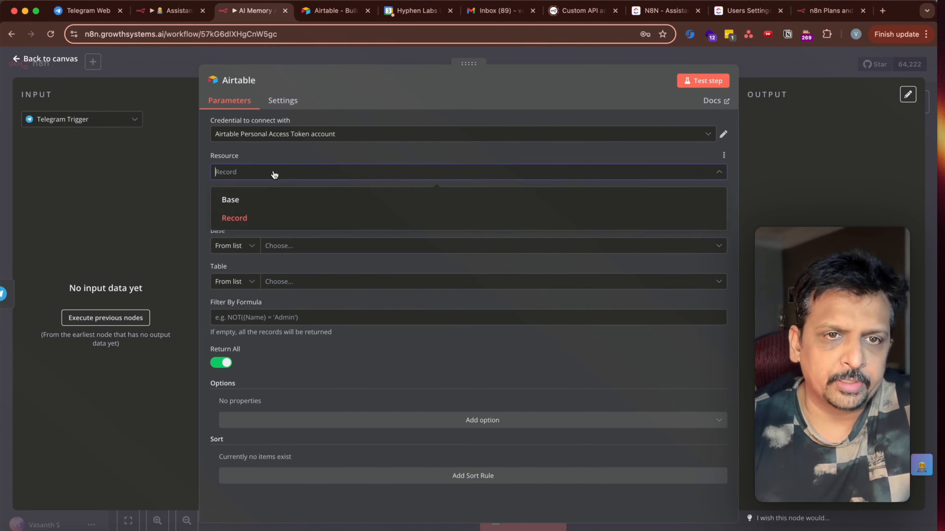
{"action": "left_click", "coordinate": [272, 173]}
{"action": "left_click", "coordinate": [268, 246]}
{"action": "scroll", "coordinate": [256, 296], "scroll_direction": "down", "scroll_amount": 1}
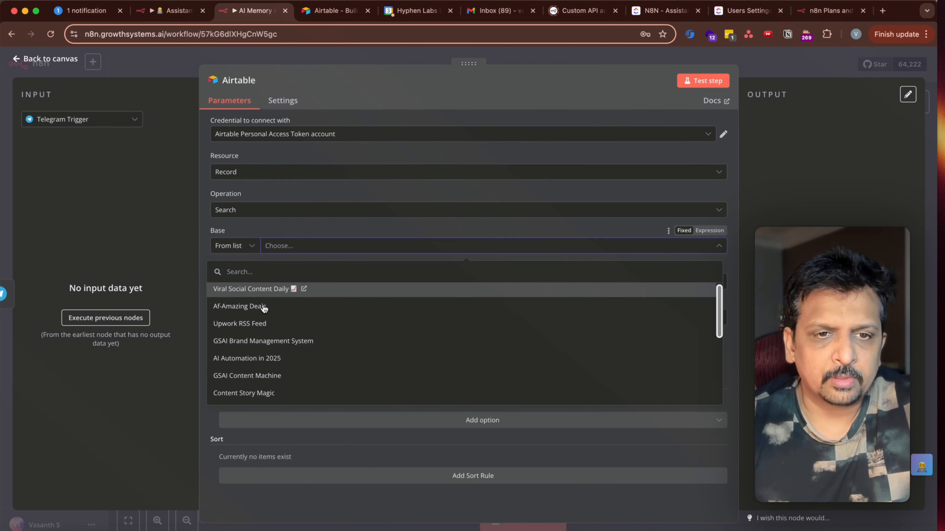
{"action": "left_click", "coordinate": [239, 302]}
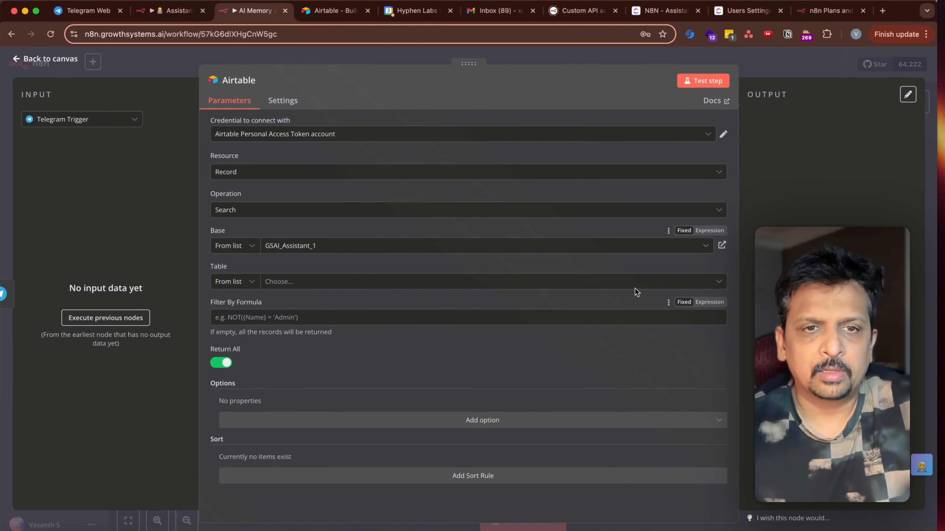
{"action": "left_click", "coordinate": [295, 281]}
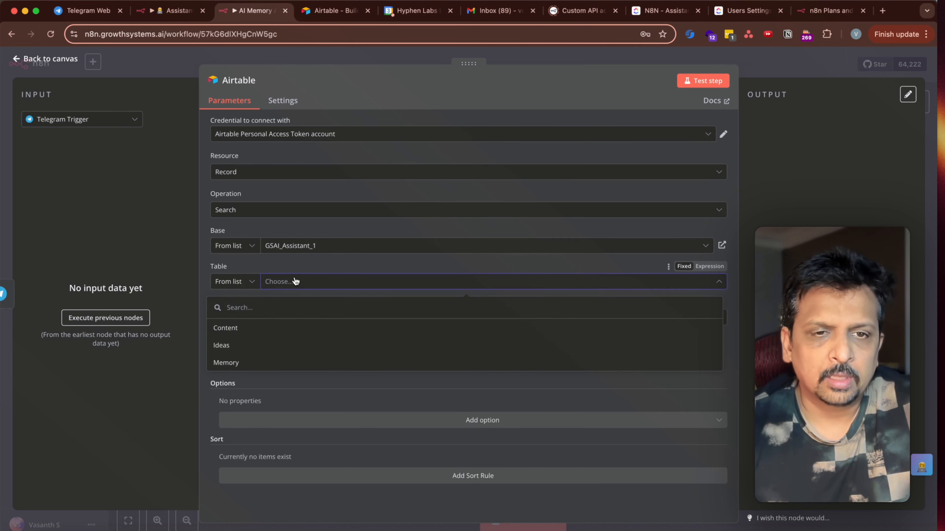
{"action": "left_click", "coordinate": [289, 367]}
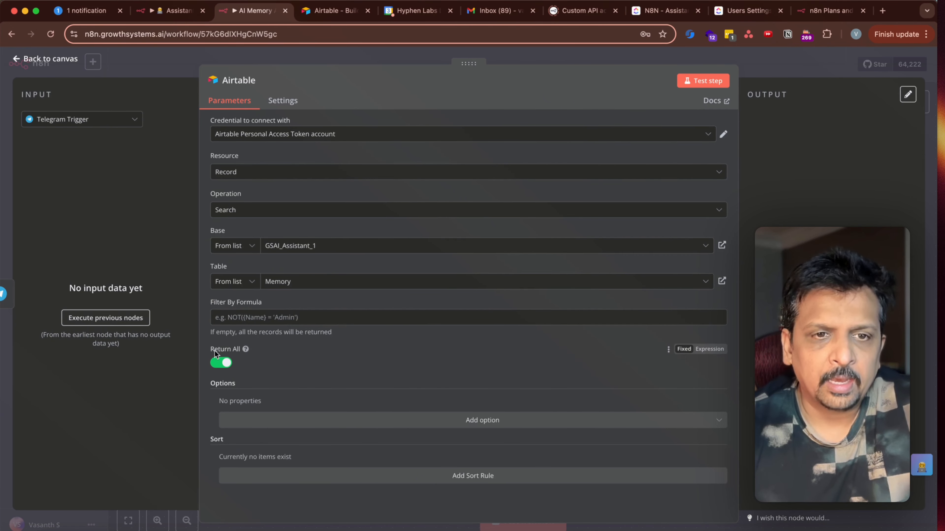
- Turn off Return All for the Airtable record search and limit it to 50 records
{"action": "left_click", "coordinate": [220, 363]}
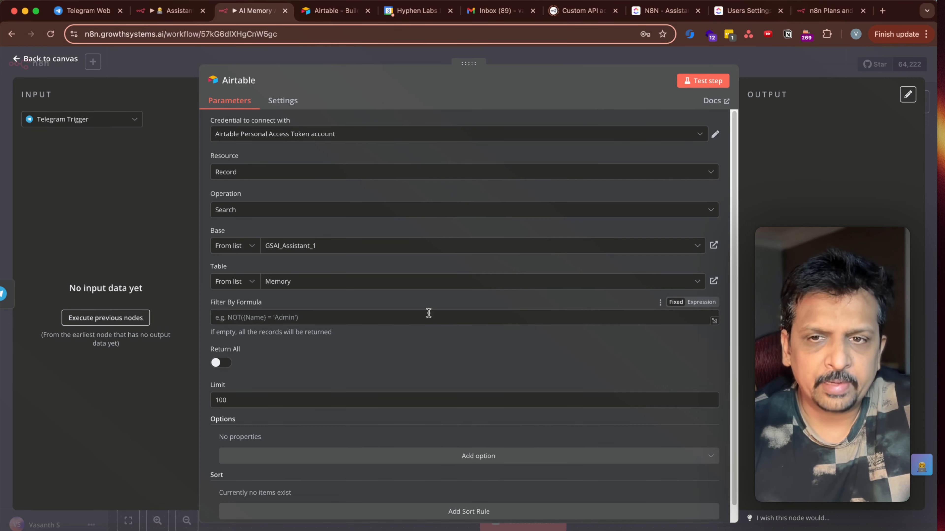
{"action": "double_click", "coordinate": [221, 401]}
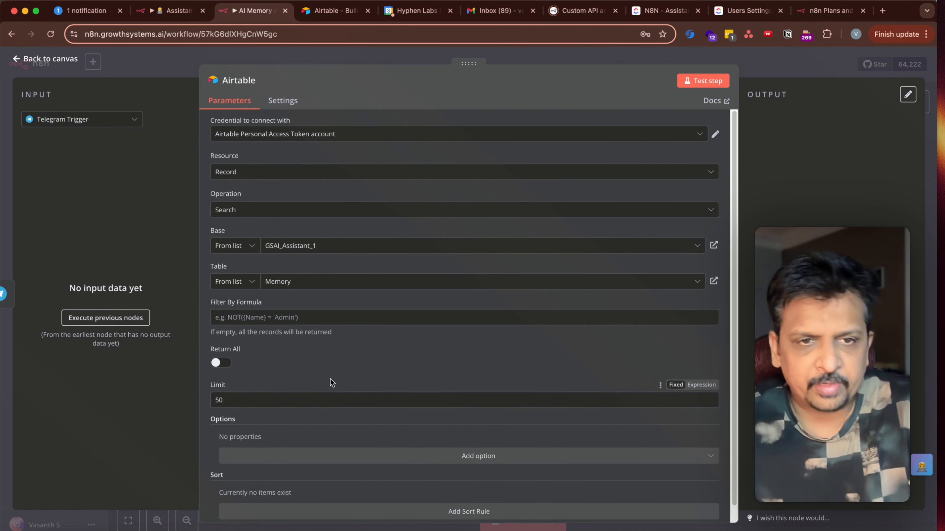
{"action": "left_click", "coordinate": [323, 362]}
{"action": "scroll", "coordinate": [334, 305], "scroll_direction": "down", "scroll_amount": 1}
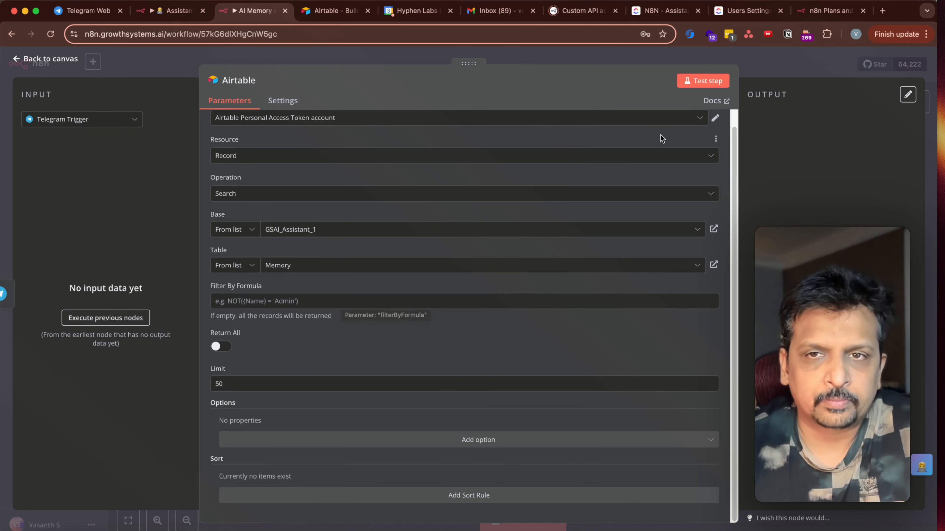
- Test the Airtable node by sending "What's my name" to the assistant bot in Telegram, and return to n8n to view its output
{"action": "left_click", "coordinate": [703, 81]}
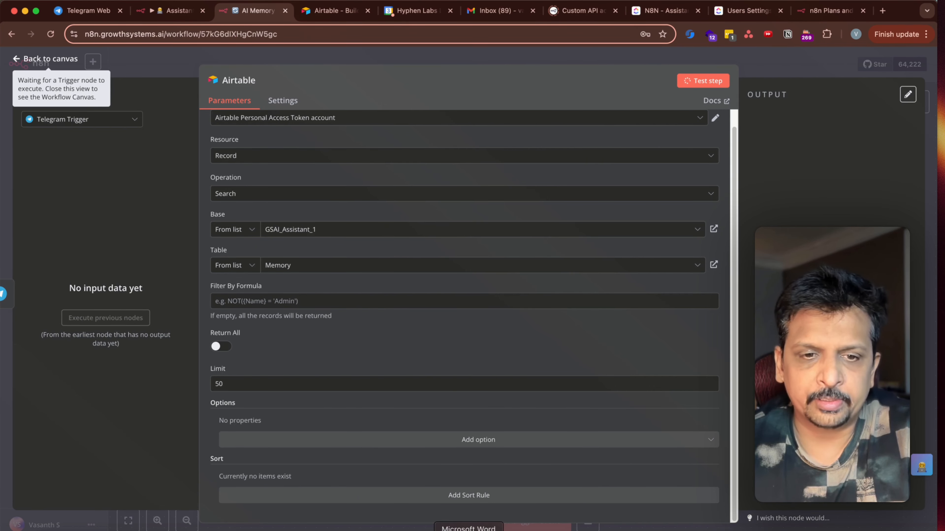
{"action": "left_click", "coordinate": [352, 528]}
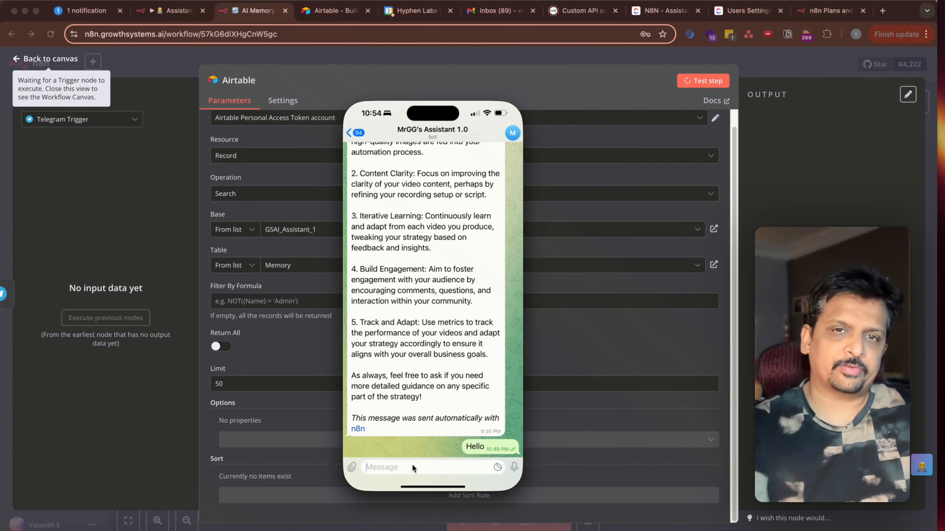
{"action": "type", "text": "What ='s my name"}
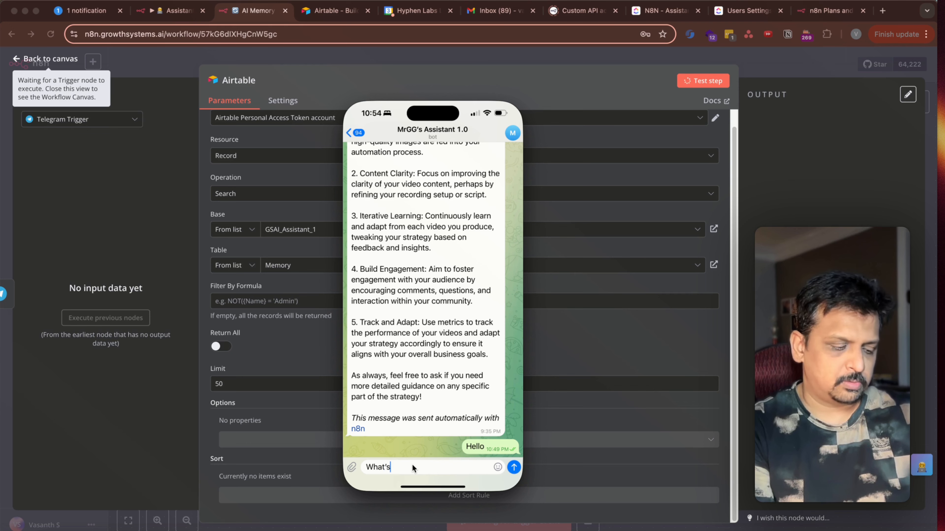
{"action": "key", "text": "Return"}
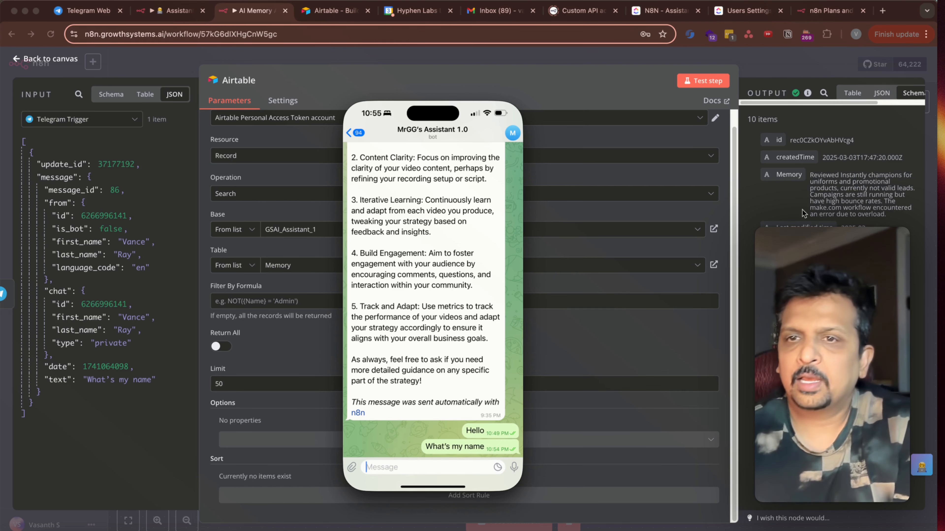
{"action": "left_click", "coordinate": [761, 121]}
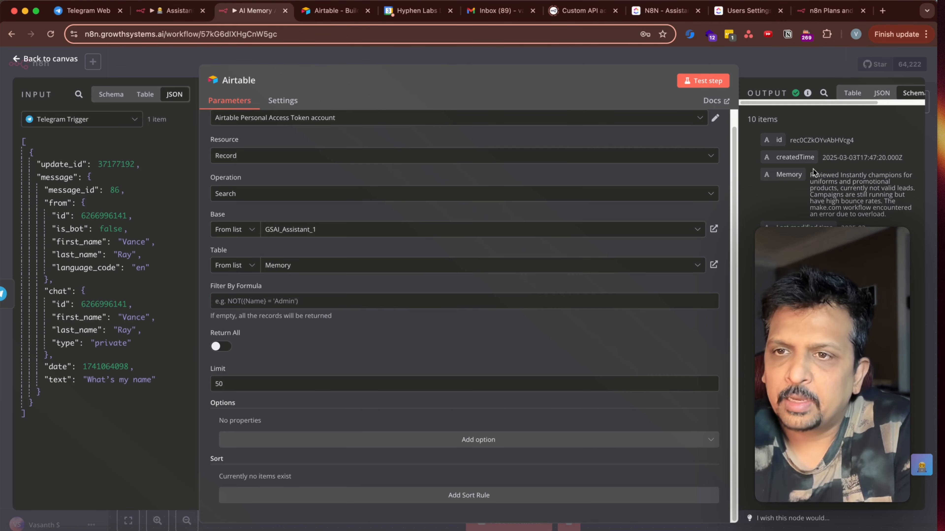
- Add an Aggregate node after the Airtable node and set it to aggregate the individual field Memory
{"action": "left_click", "coordinate": [39, 61]}
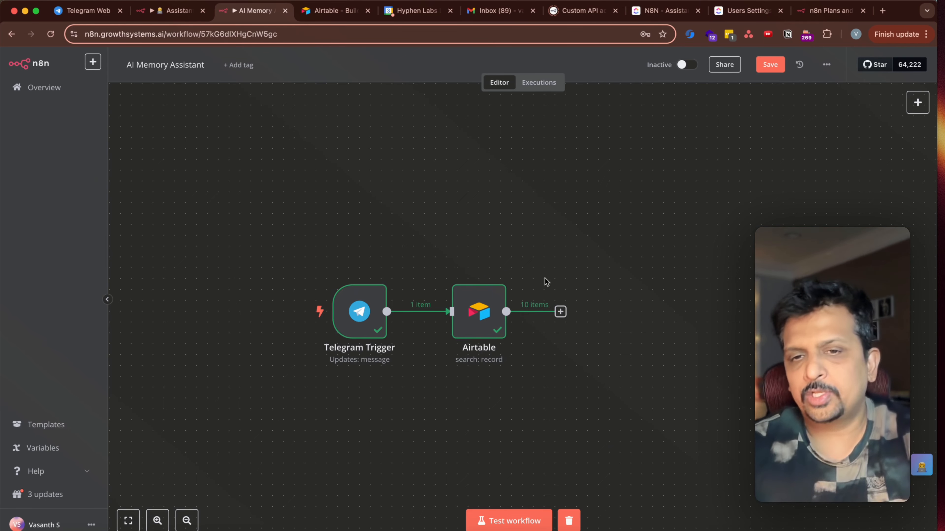
{"action": "left_click", "coordinate": [561, 312]}
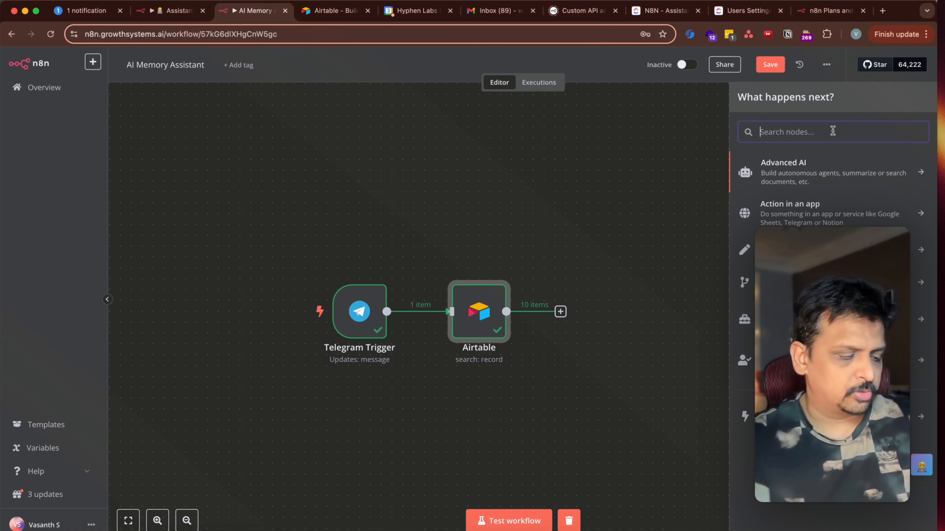
{"action": "type", "text": "aggre"}
{"action": "key", "text": "Return"}
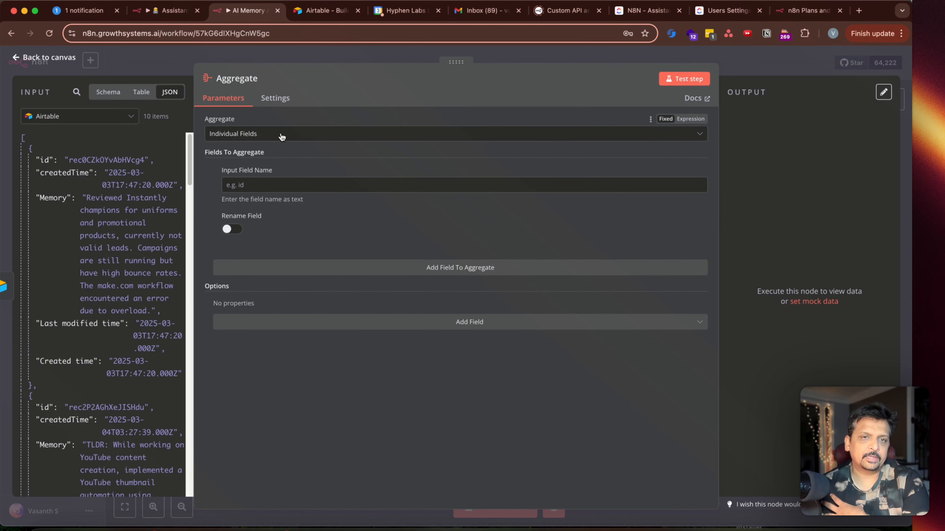
{"action": "left_click", "coordinate": [280, 134]}
{"action": "left_click", "coordinate": [245, 235]}
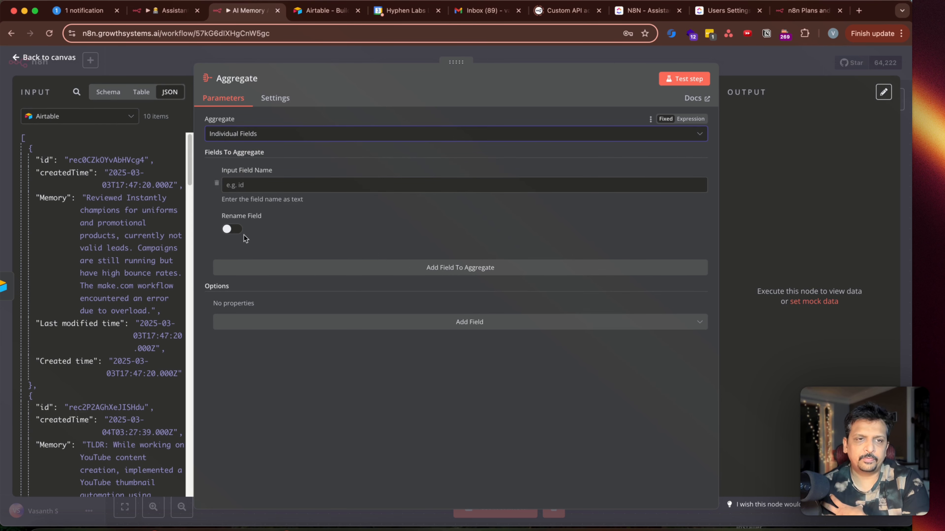
{"action": "left_click_drag", "start_coordinate": [52, 199], "coordinate": [321, 191]}
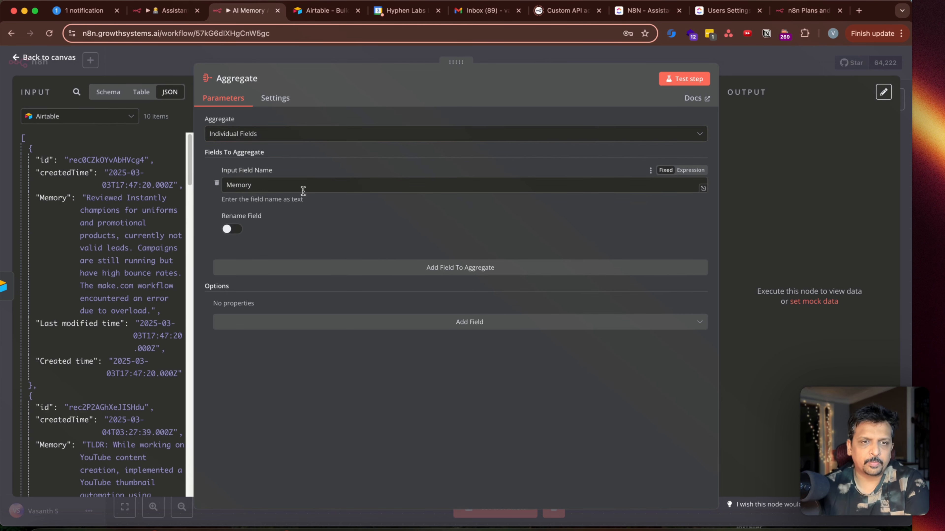
- Check the Memory table's columns in the GSAI_Assistant_1 base in Airtable, and return to the n8n workflow
{"action": "left_click", "coordinate": [322, 10]}
{"action": "left_click", "coordinate": [12, 34]}
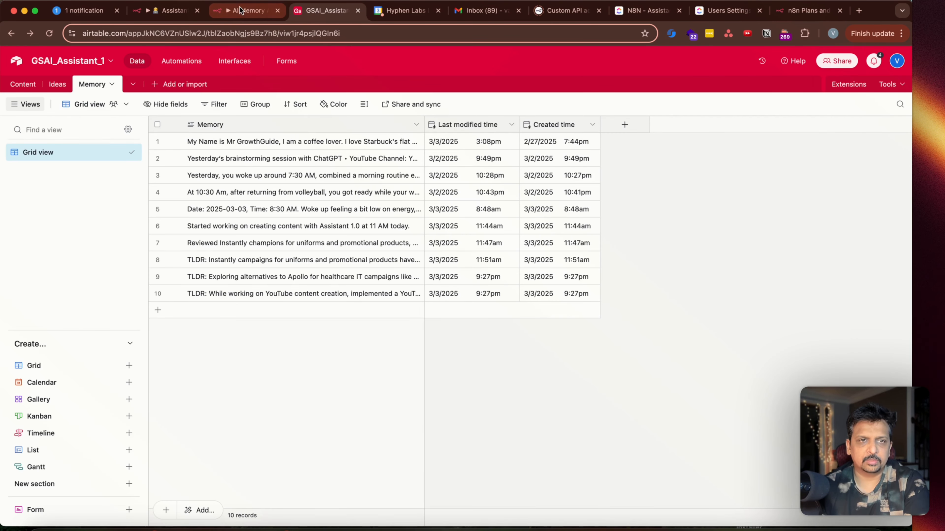
{"action": "left_click", "coordinate": [246, 10]}
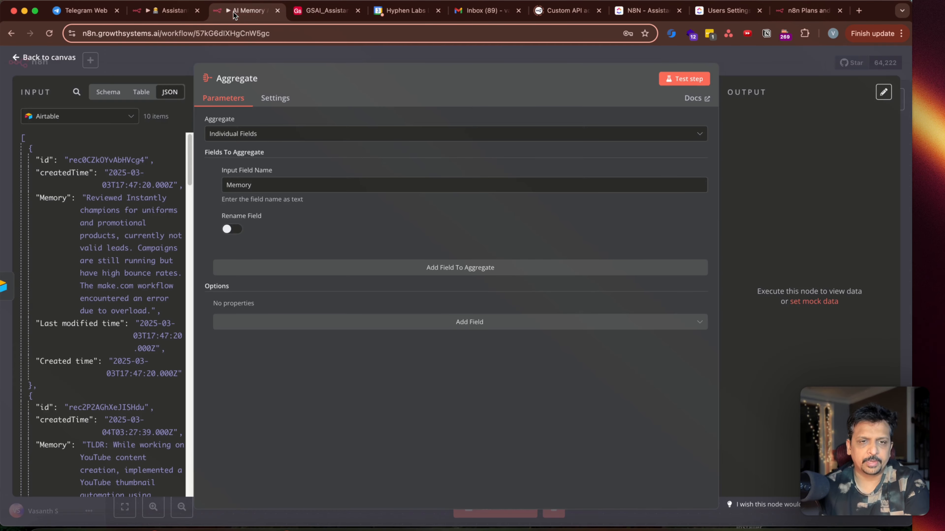
- Test the Aggregate node, review the combined memories in its JSON output, and return to the canvas
{"action": "left_click", "coordinate": [677, 78]}
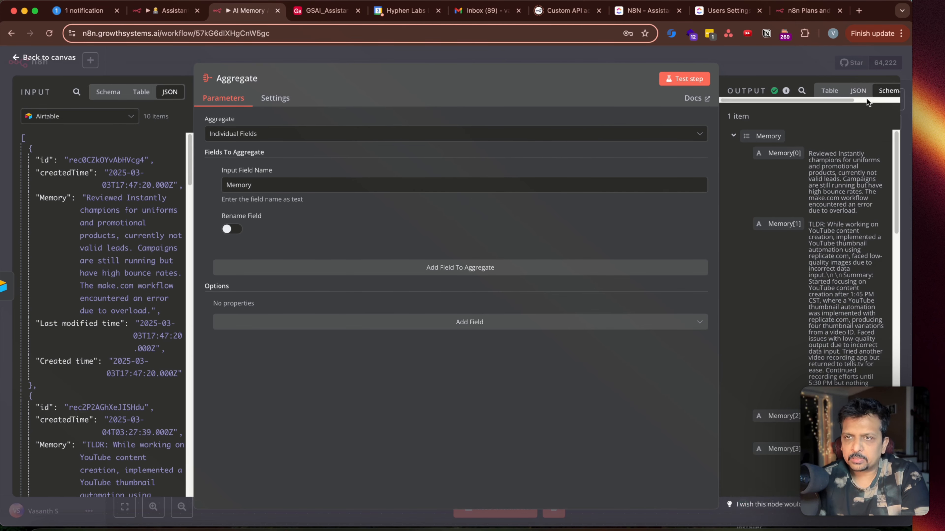
{"action": "left_click", "coordinate": [857, 91]}
{"action": "scroll", "coordinate": [799, 157], "scroll_direction": "down", "scroll_amount": 10}
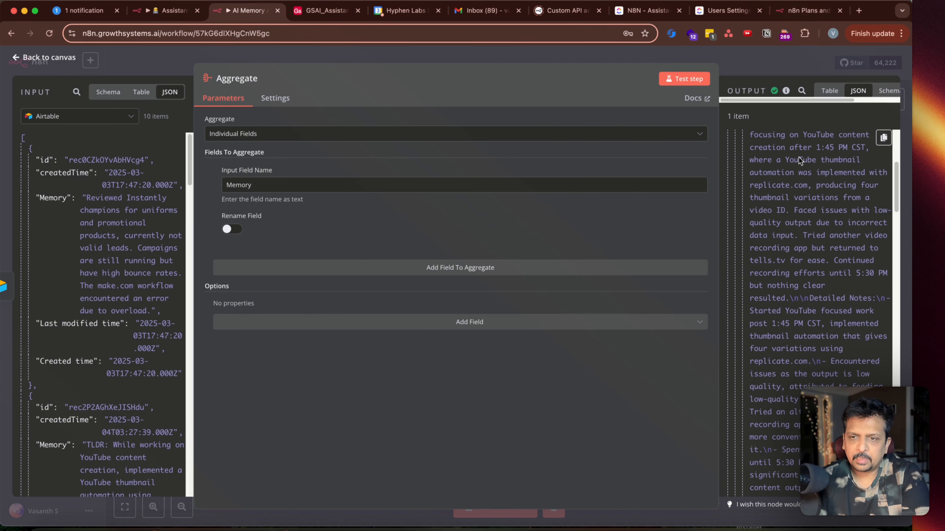
{"action": "scroll", "coordinate": [798, 157], "scroll_direction": "down", "scroll_amount": 1}
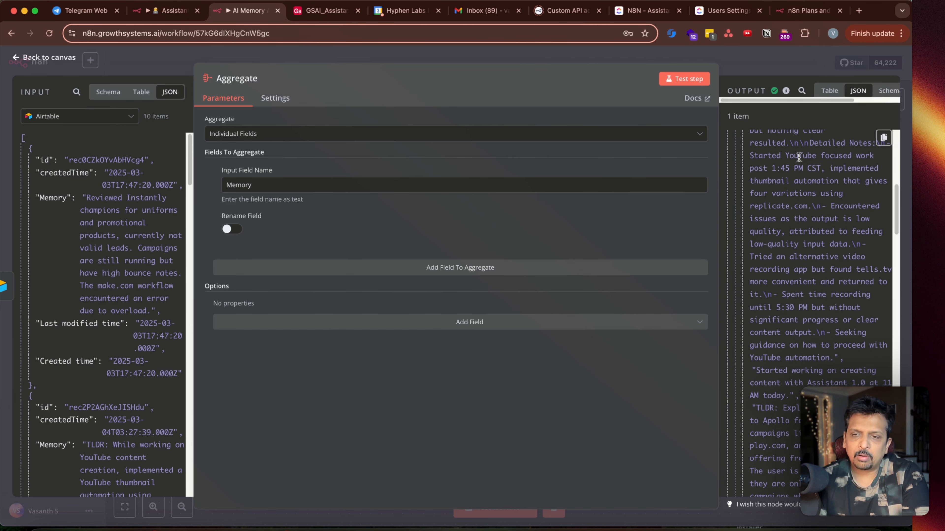
{"action": "scroll", "coordinate": [799, 157], "scroll_direction": "down", "scroll_amount": 15}
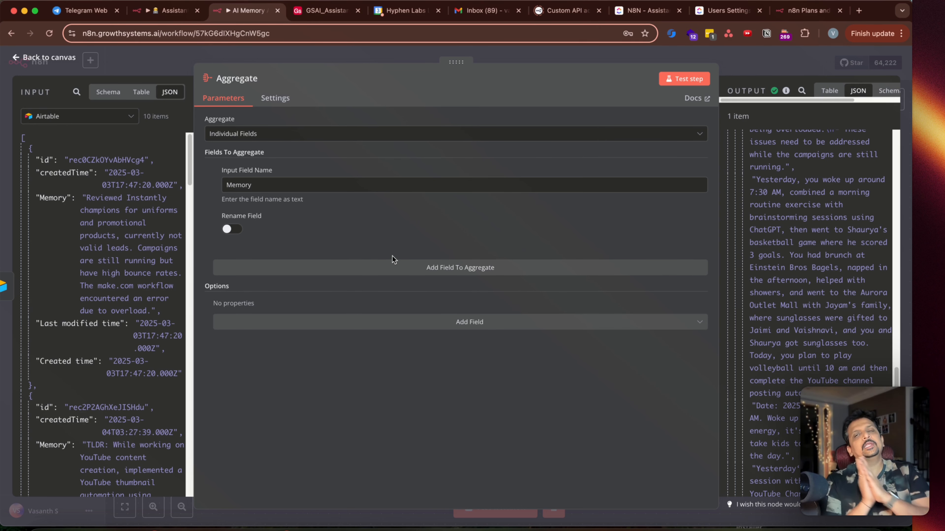
{"action": "key", "text": "Escape"}
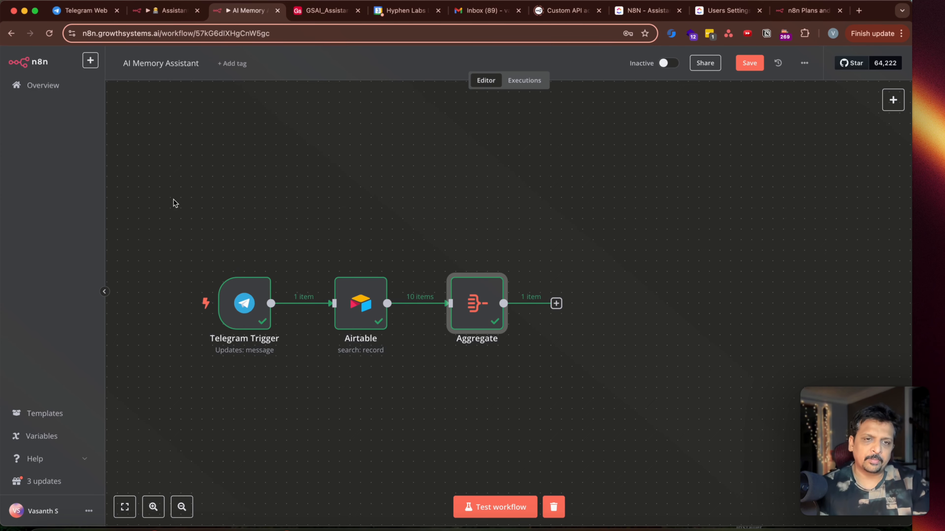
- Add a Merge node after the Aggregate node with Append mode and two inputs, and return to the canvas
{"action": "left_click_drag", "start_coordinate": [182, 212], "coordinate": [217, 262]}
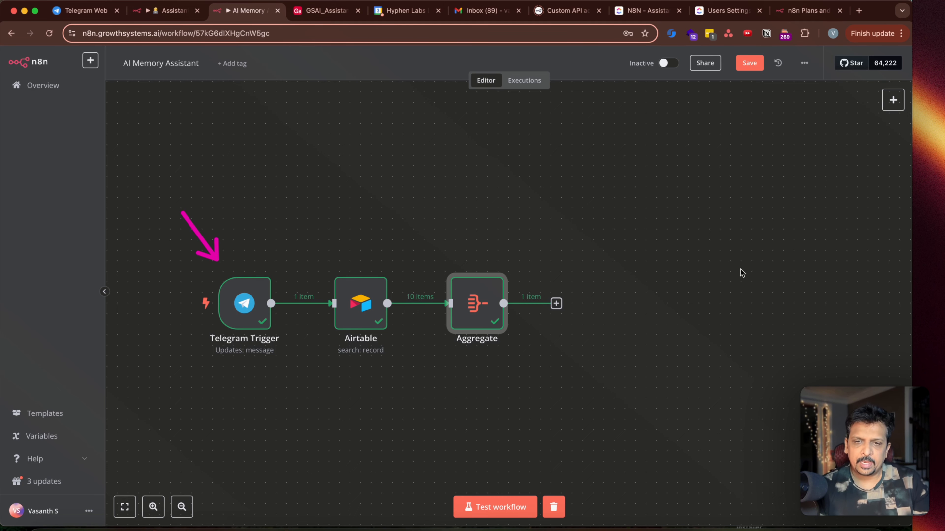
{"action": "left_click", "coordinate": [556, 304]}
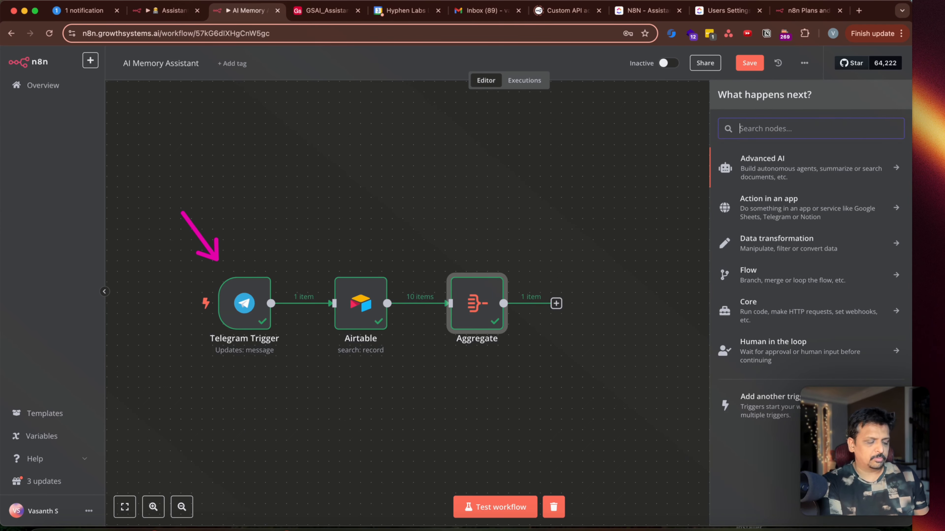
{"action": "type", "text": "merge"}
{"action": "left_click", "coordinate": [816, 156]}
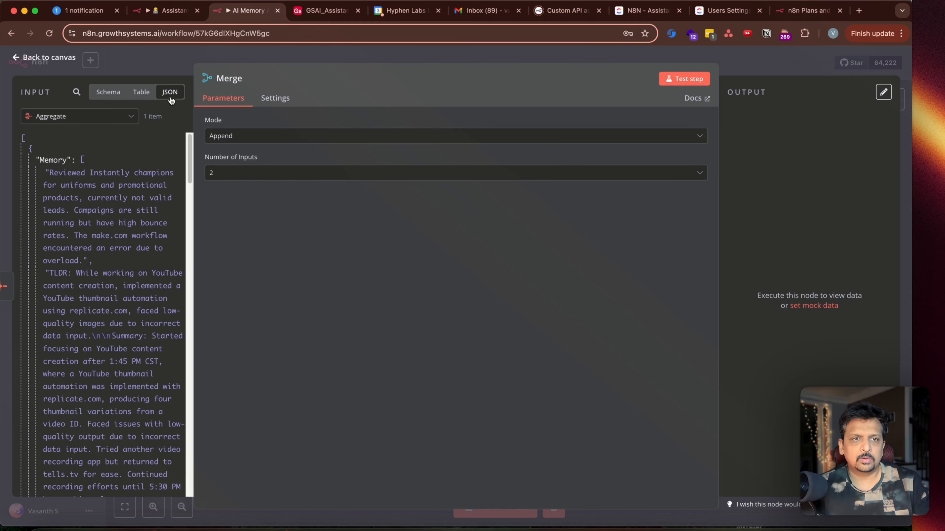
{"action": "left_click", "coordinate": [45, 59]}
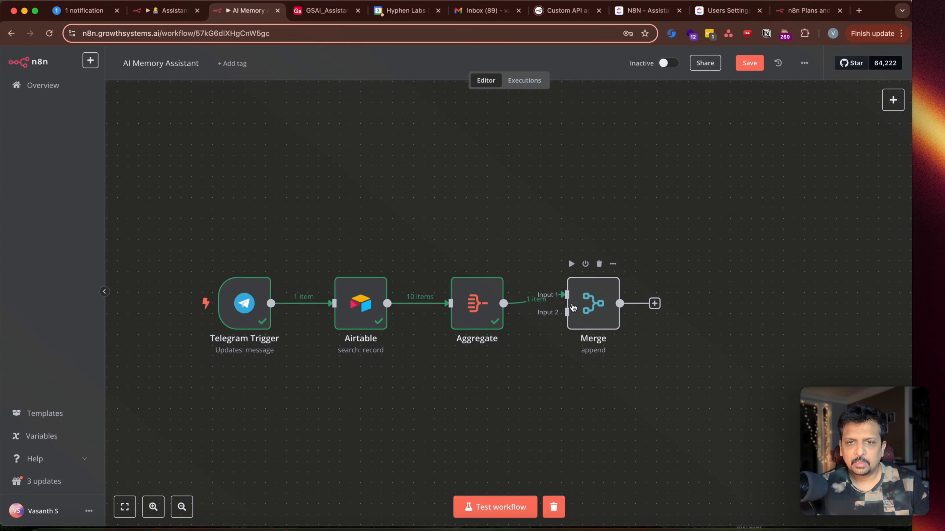
- Move the Merge node above the Aggregate node's row and connect the Aggregate output to the Merge node's Input 2
{"action": "left_click_drag", "start_coordinate": [592, 303], "coordinate": [603, 240]}
{"action": "left_click", "coordinate": [550, 267]}
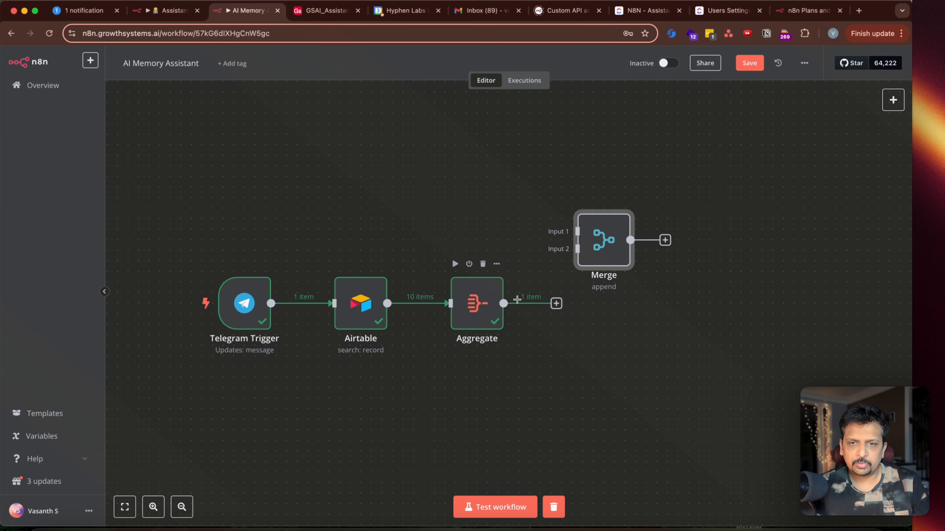
{"action": "left_click_drag", "start_coordinate": [551, 307], "coordinate": [575, 248]}
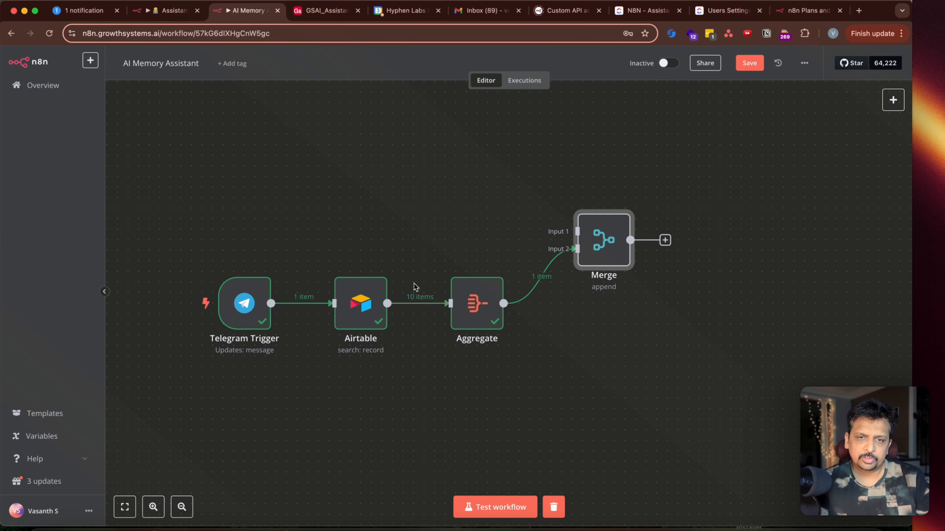
- Connect the Telegram Trigger to the Merge node's Input 1 and move the trigger up level with the Merge node
{"action": "mouse_move", "coordinate": [200, 270]}
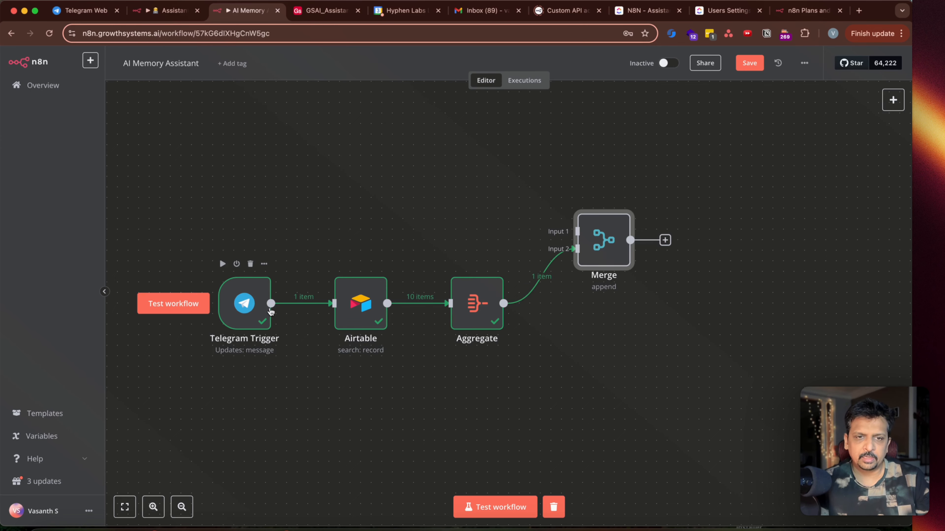
{"action": "left_click_drag", "start_coordinate": [270, 302], "coordinate": [575, 231]}
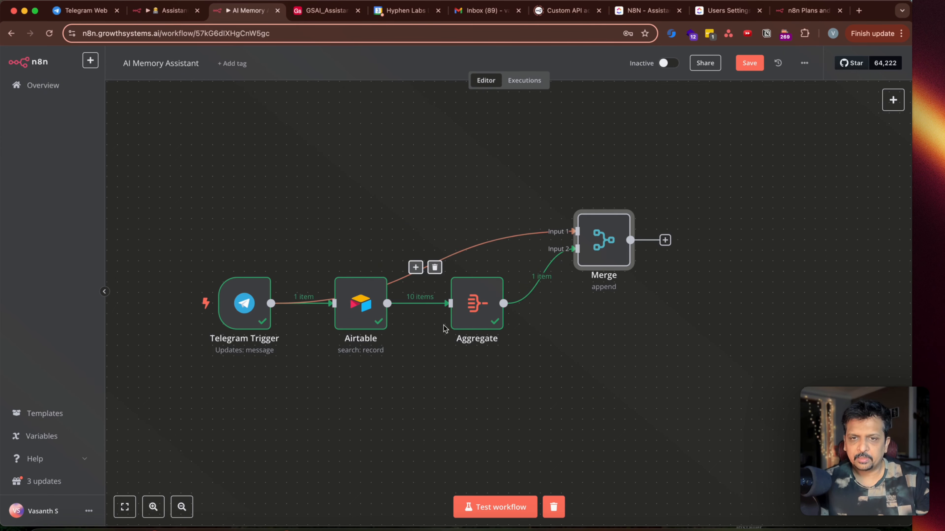
{"action": "left_click_drag", "start_coordinate": [244, 298], "coordinate": [244, 224]}
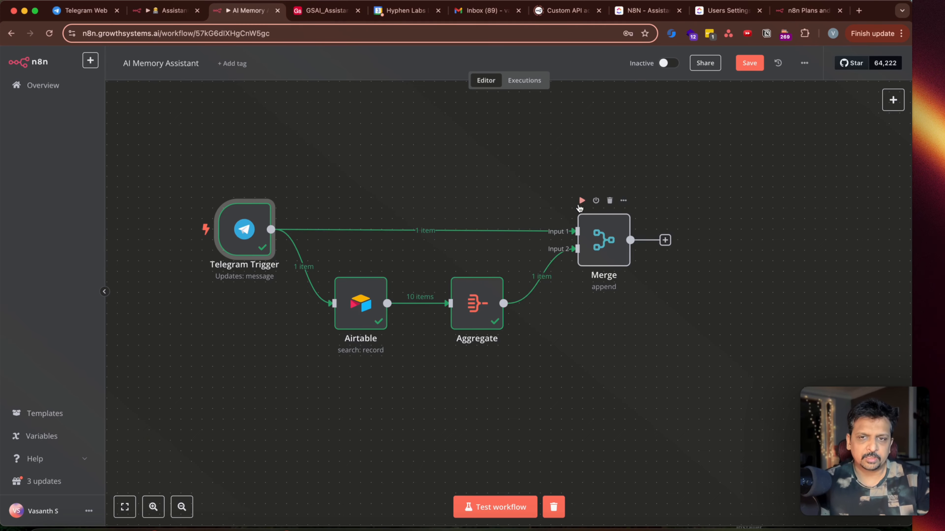
- Test the Merge node and examine the Telegram message text and combined memories in its output as a table
{"action": "left_click", "coordinate": [580, 202]}
{"action": "double_click", "coordinate": [606, 223]}
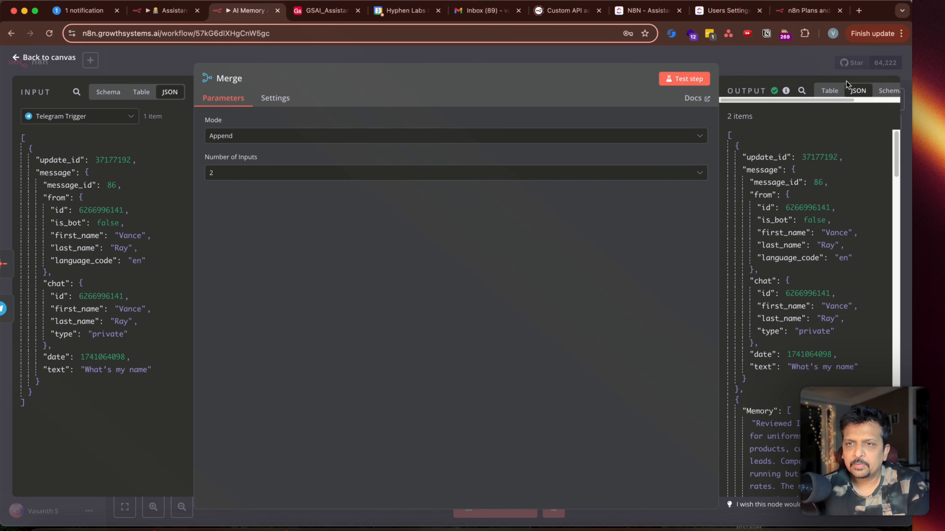
{"action": "left_click", "coordinate": [827, 91]}
{"action": "scroll", "coordinate": [827, 326], "scroll_direction": "right", "scroll_amount": 5}
{"action": "scroll", "coordinate": [829, 324], "scroll_direction": "left", "scroll_amount": 5}
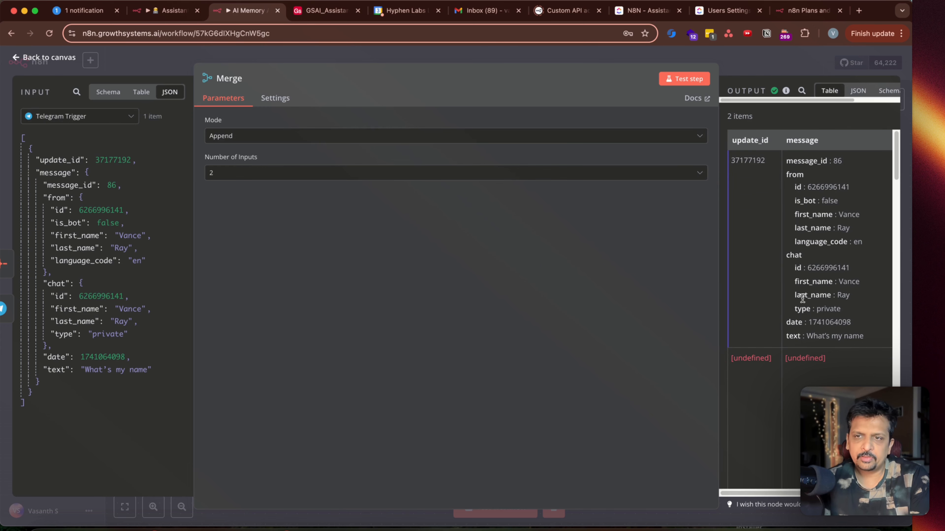
{"action": "left_click_drag", "start_coordinate": [853, 334], "coordinate": [807, 328]}
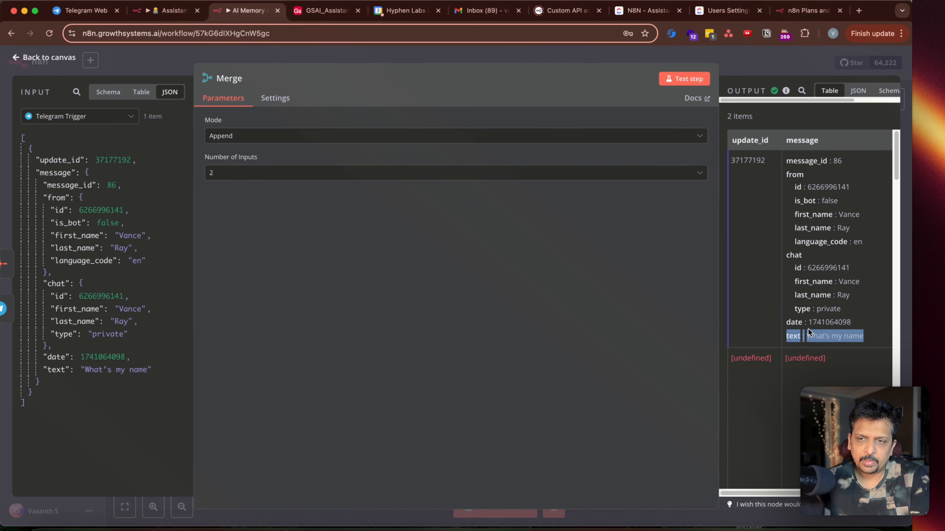
{"action": "scroll", "coordinate": [808, 329], "scroll_direction": "right", "scroll_amount": 5}
{"action": "left_click_drag", "start_coordinate": [772, 358], "coordinate": [852, 474]}
{"action": "scroll", "coordinate": [852, 474], "scroll_direction": "down", "scroll_amount": 2}
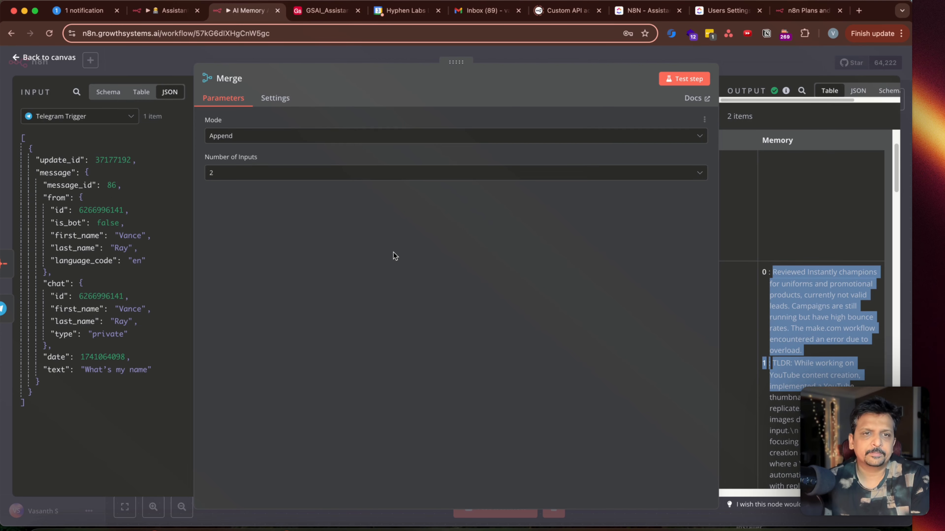
- Set the Merge node's mode to Combine, then enlarge the output area and test the node
{"action": "left_click", "coordinate": [268, 137]}
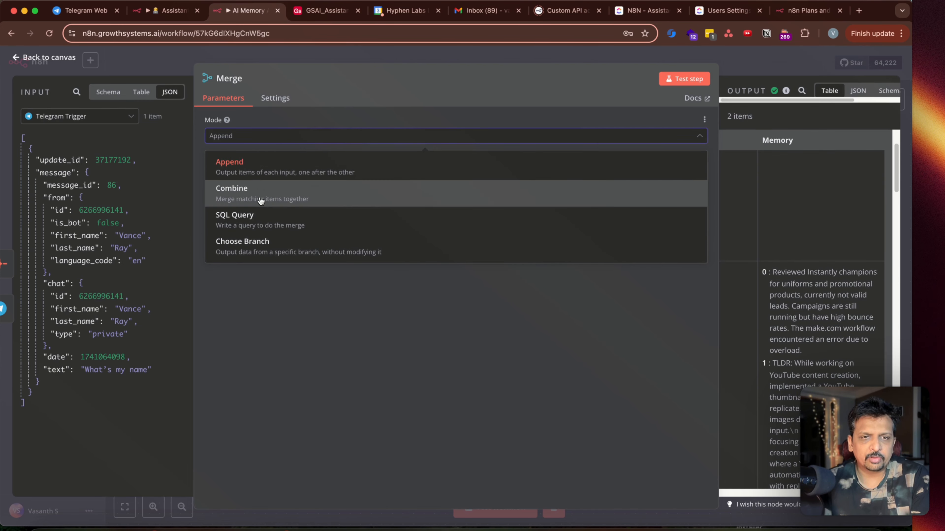
{"action": "left_click", "coordinate": [248, 191]}
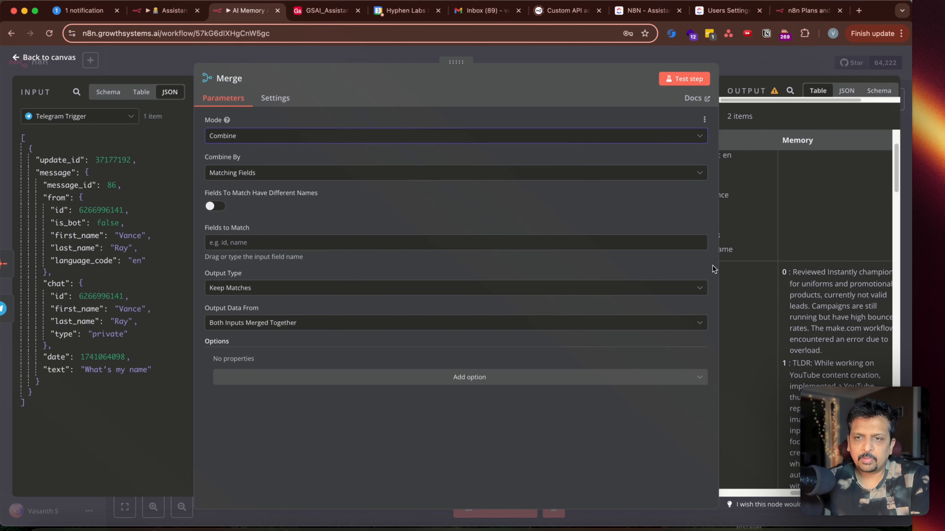
{"action": "left_click_drag", "start_coordinate": [717, 269], "coordinate": [490, 258]}
{"action": "scroll", "coordinate": [722, 204], "scroll_direction": "up", "scroll_amount": 5}
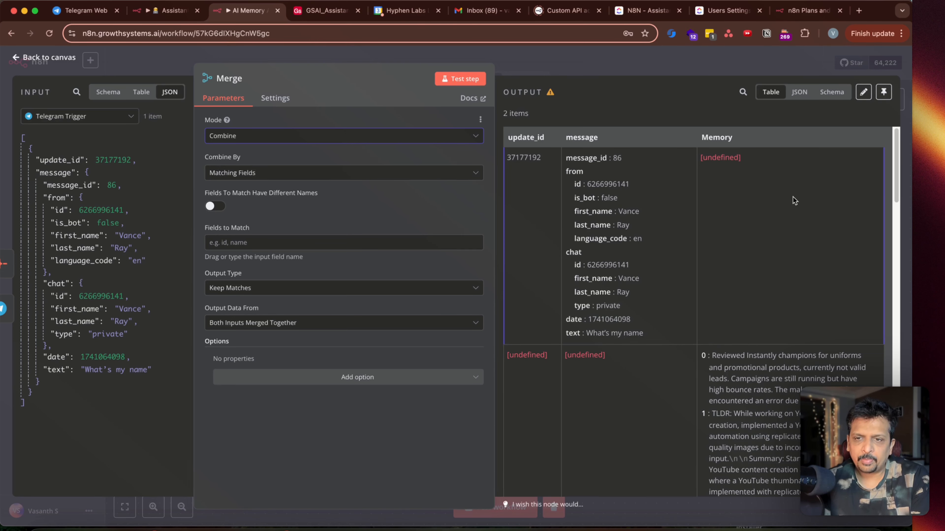
{"action": "scroll", "coordinate": [805, 354], "scroll_direction": "down", "scroll_amount": 2}
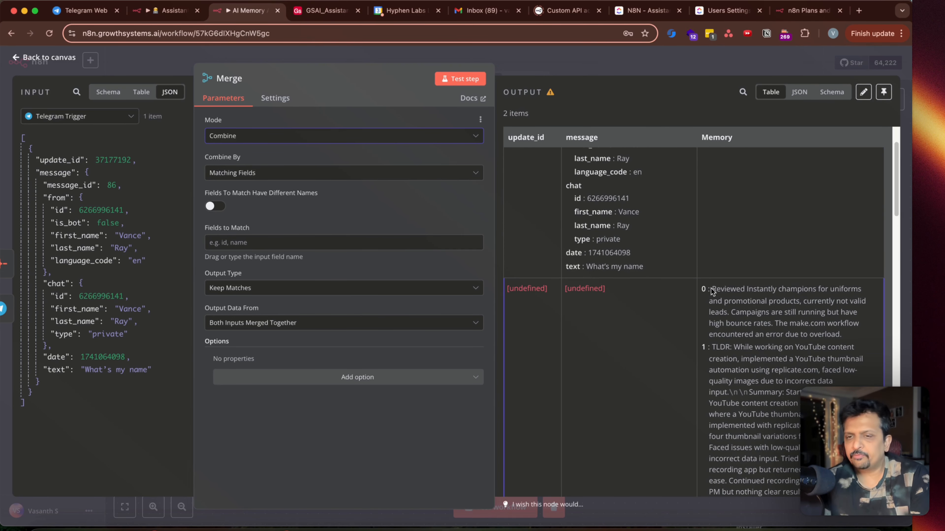
{"action": "left_click_drag", "start_coordinate": [712, 289], "coordinate": [818, 459]}
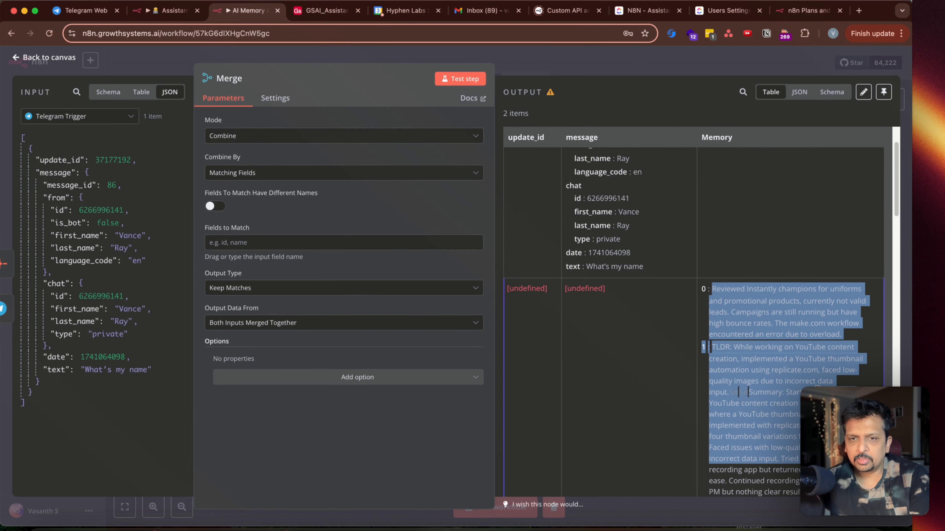
{"action": "scroll", "coordinate": [817, 387], "scroll_direction": "up", "scroll_amount": 2}
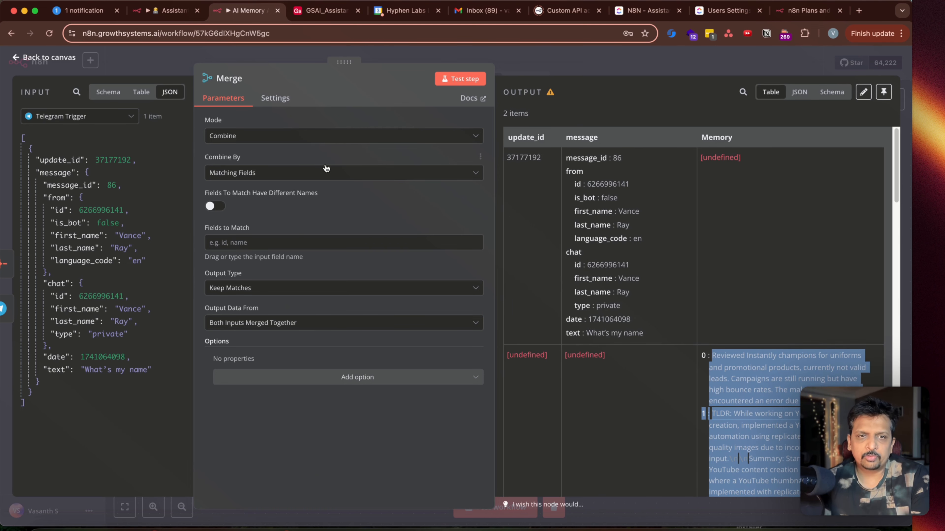
{"action": "left_click", "coordinate": [460, 78]}
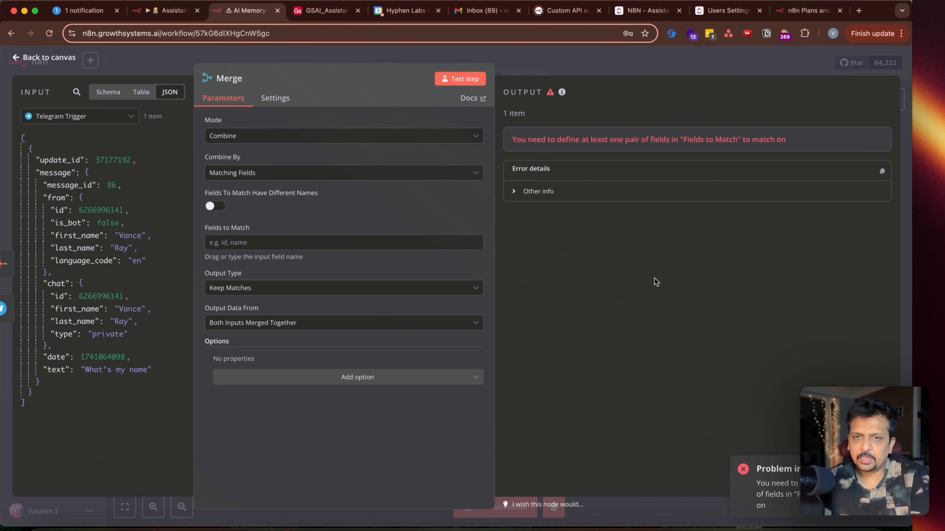
- Set the Merge node to combine by All Possible Combinations, test it, and return to the canvas
{"action": "left_click", "coordinate": [277, 174]}
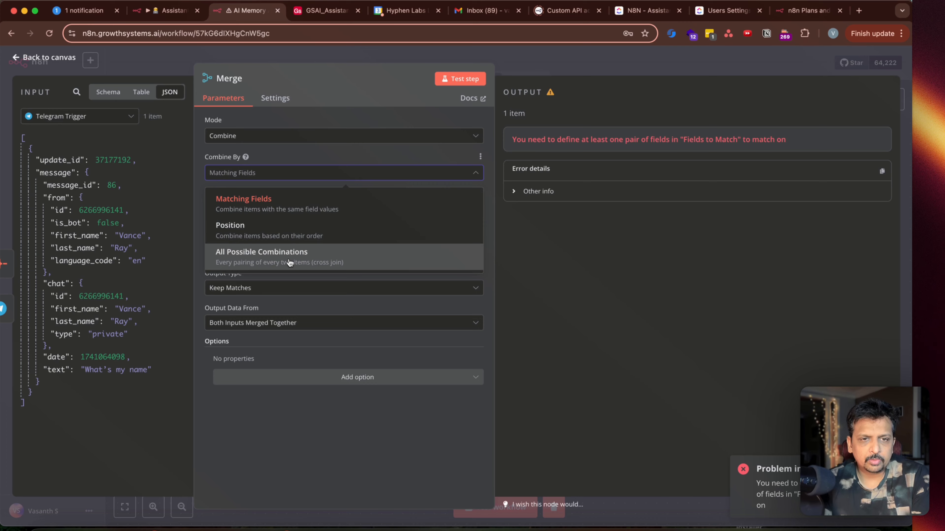
{"action": "left_click", "coordinate": [268, 256]}
{"action": "left_click", "coordinate": [466, 84]}
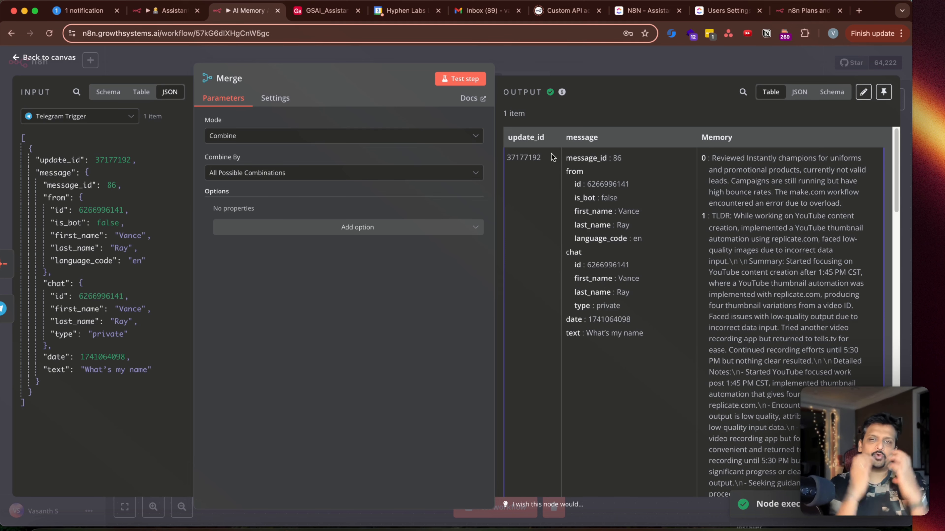
{"action": "key", "text": "Escape"}
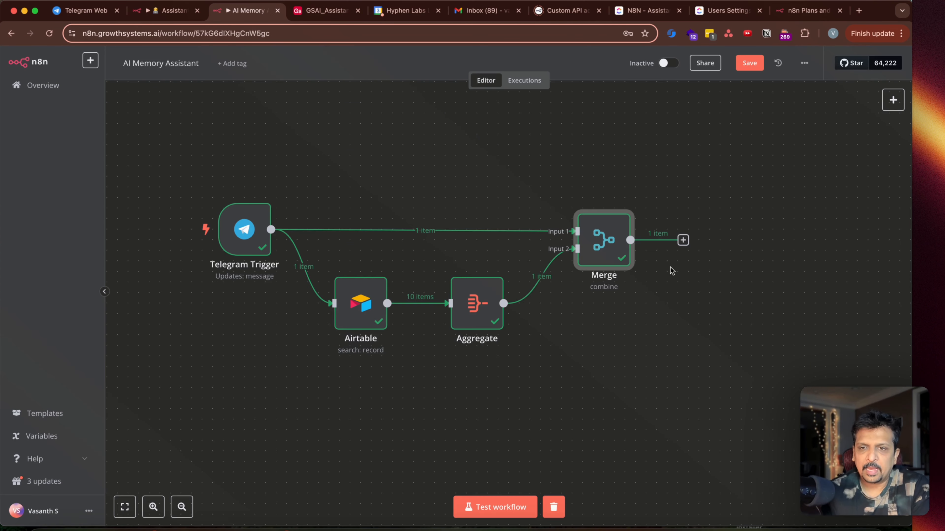
- Add an AI Agent node after the Merge node
{"action": "left_click", "coordinate": [683, 241]}
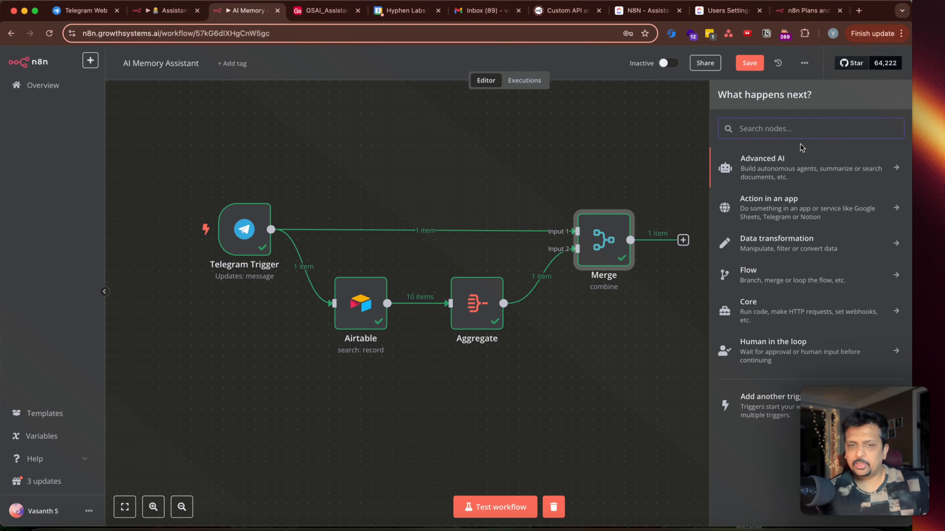
{"action": "type", "text": "ai a"}
{"action": "key", "text": "Return"}
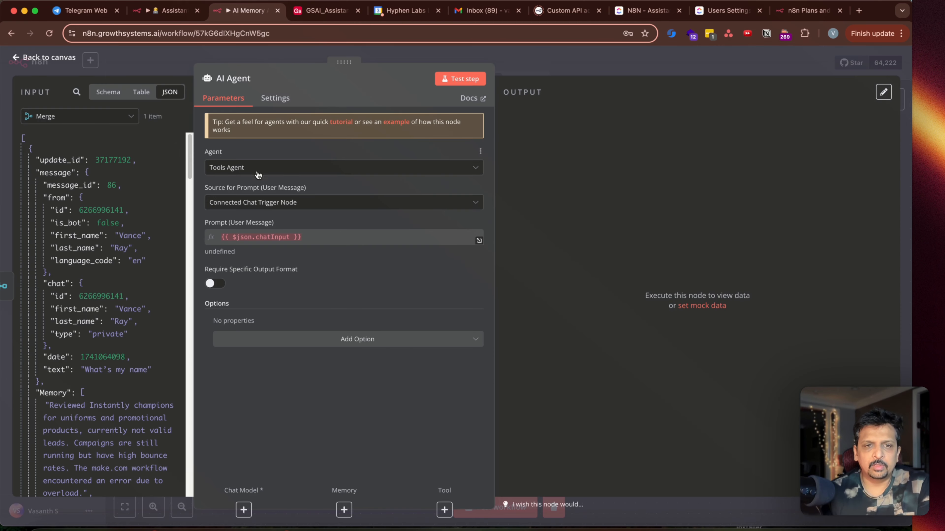
- Set the agent's prompt source to Define below and map its text to the Telegram Trigger's message text
{"action": "left_click", "coordinate": [319, 237]}
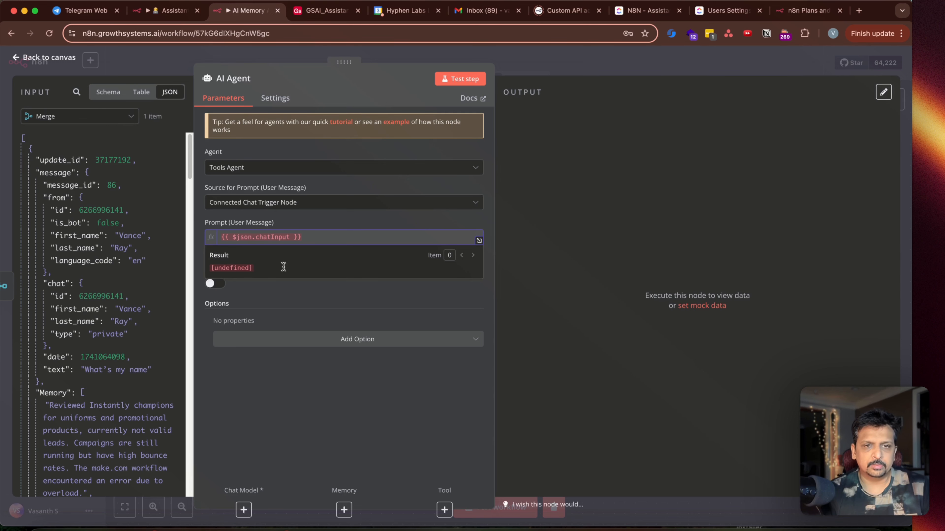
{"action": "left_click", "coordinate": [78, 116]}
{"action": "left_click", "coordinate": [72, 169]}
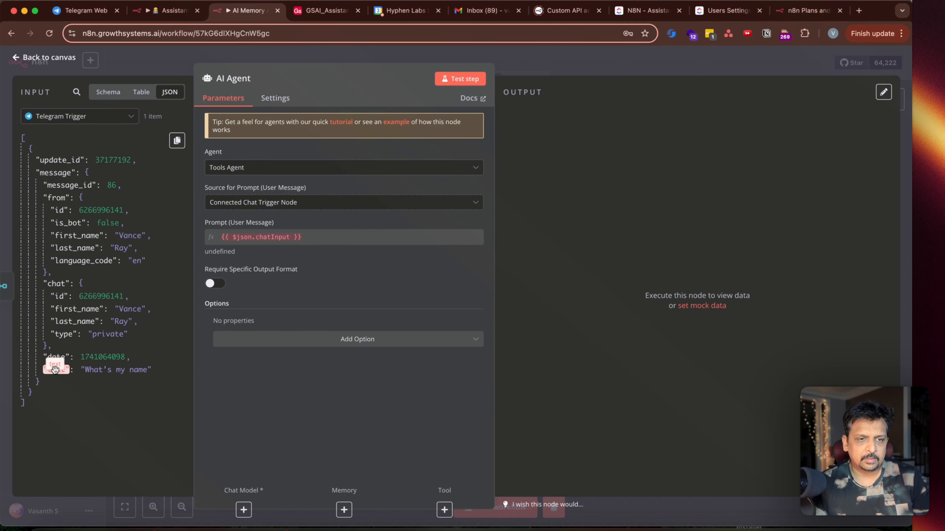
{"action": "left_click", "coordinate": [317, 201]}
{"action": "left_click", "coordinate": [318, 238]}
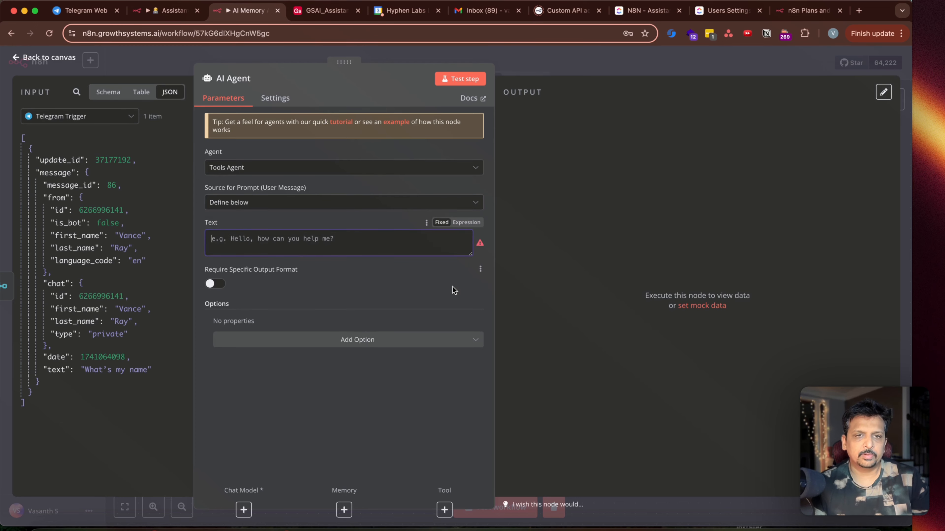
{"action": "left_click_drag", "start_coordinate": [44, 365], "coordinate": [261, 240]}
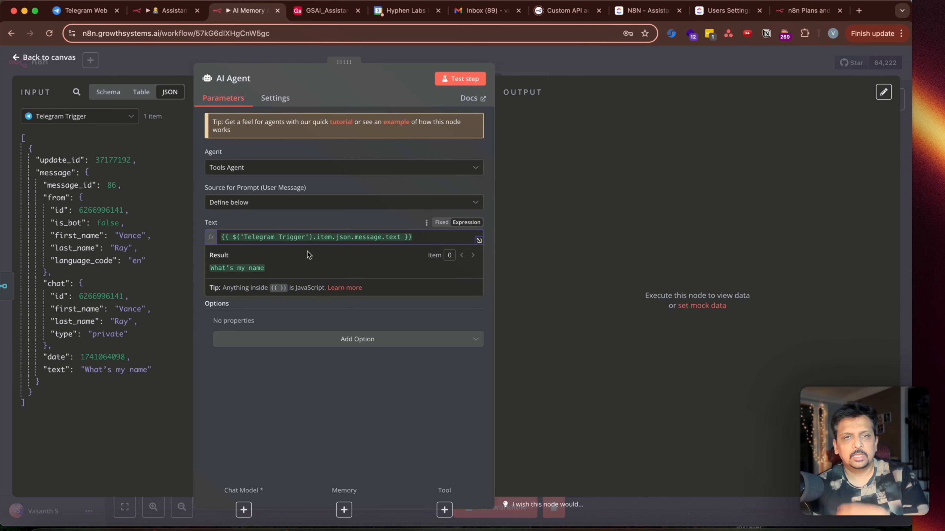
- Add the System Message option to the AI Agent and select its default text
{"action": "left_click", "coordinate": [339, 339]}
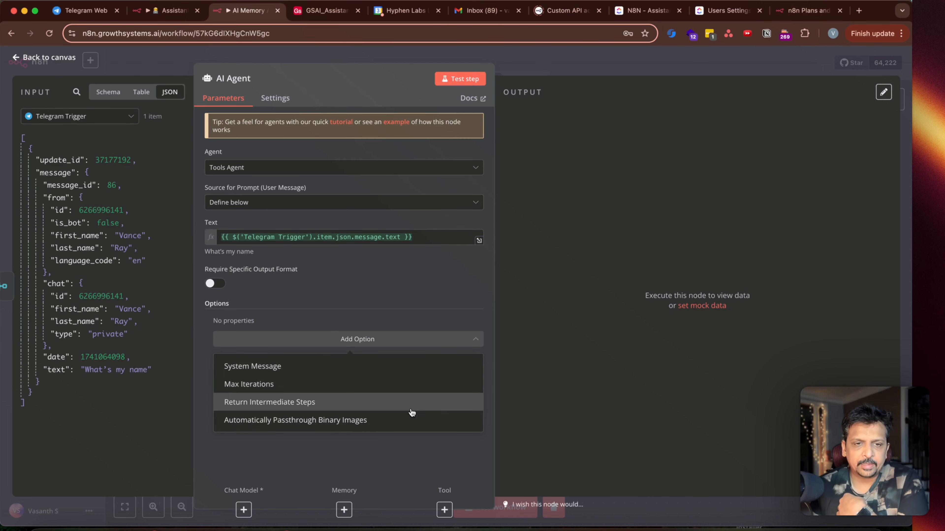
{"action": "left_click", "coordinate": [286, 371]}
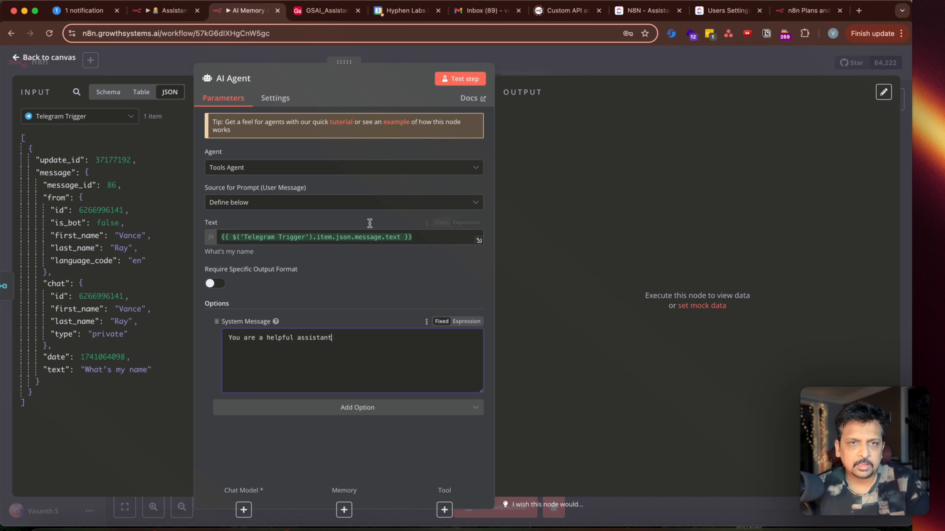
{"action": "left_click_drag", "start_coordinate": [370, 344], "coordinate": [200, 332]}
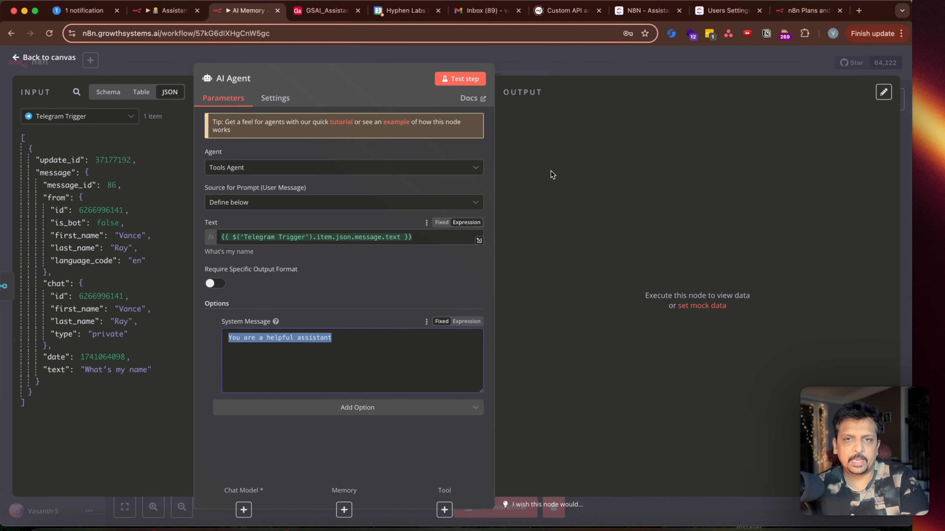
- Test the AI Agent node, read its output, and return to the canvas
{"action": "left_click", "coordinate": [460, 78]}
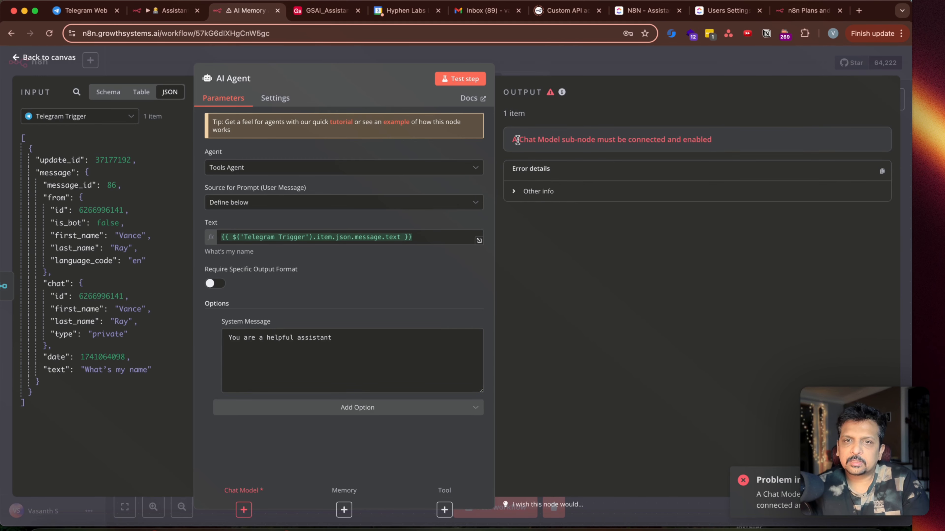
{"action": "left_click_drag", "start_coordinate": [726, 129], "coordinate": [769, 153]}
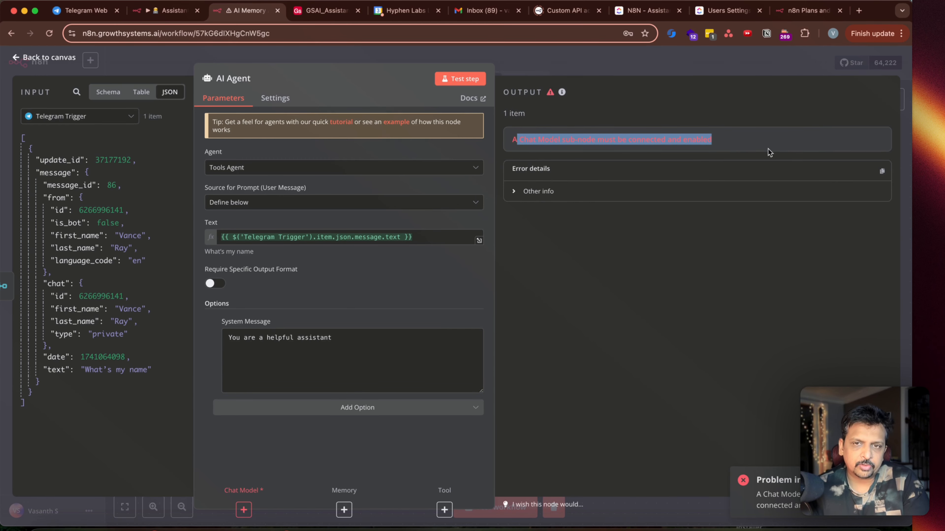
{"action": "left_click", "coordinate": [401, 49]}
- Attach an OpenAI Chat Model to the AI Agent's Chat Model connector
{"action": "scroll", "coordinate": [613, 372], "scroll_direction": "right", "scroll_amount": 5}
{"action": "left_click", "coordinate": [587, 301]}
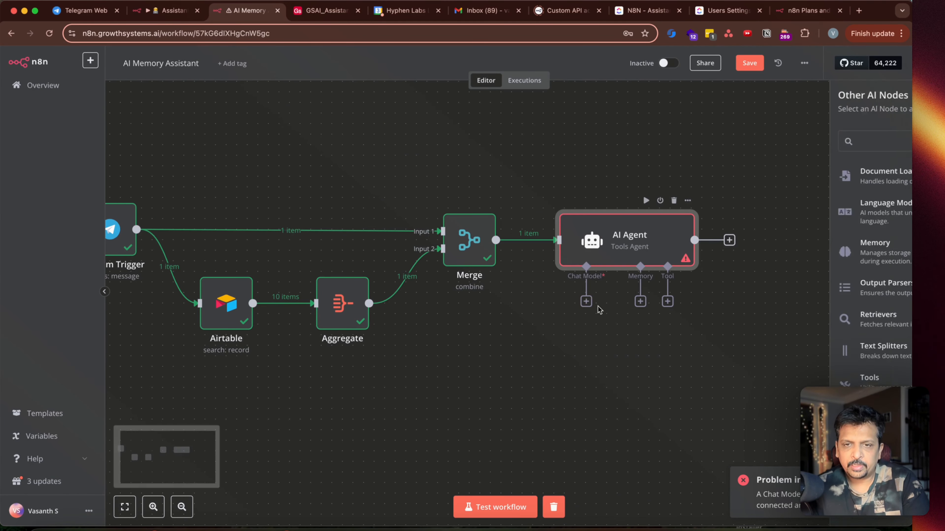
{"action": "type", "text": "open"}
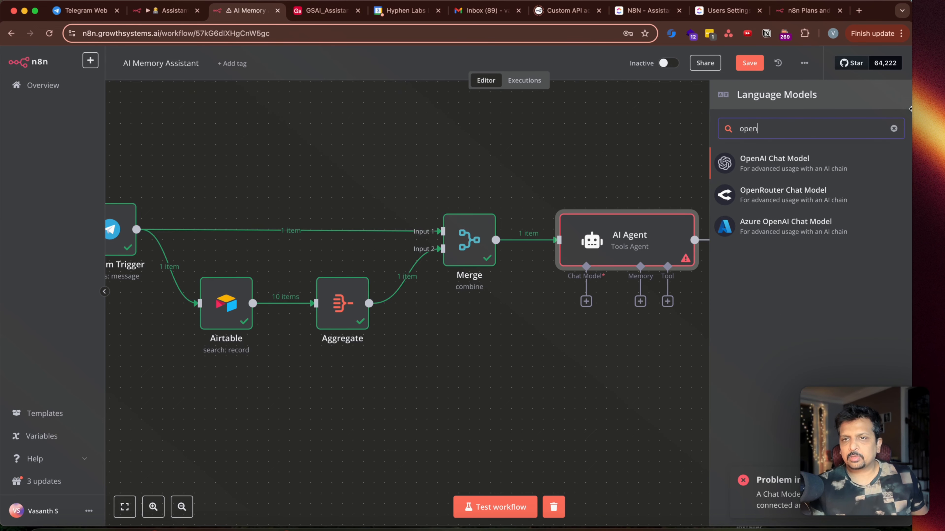
{"action": "key", "text": "Return"}
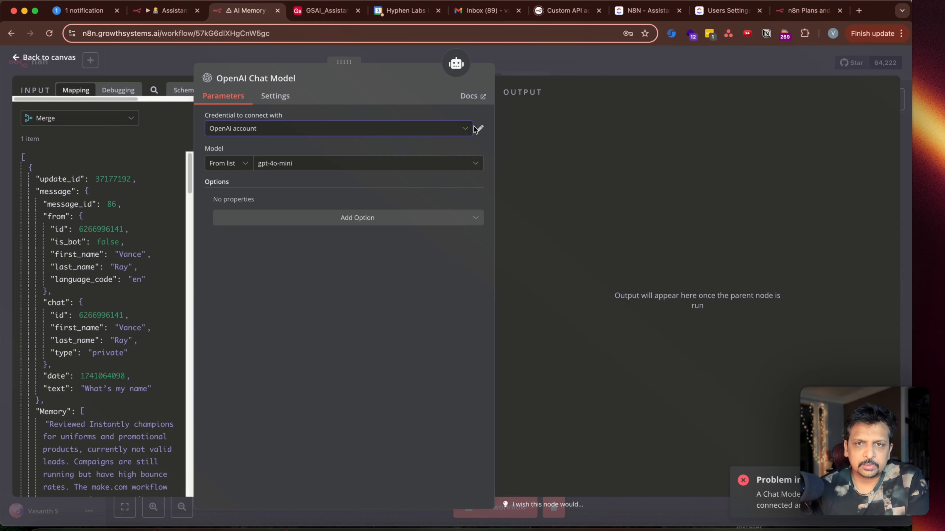
- Check the connection status of the chat model's OpenAi account credential and return to the canvas
{"action": "left_click", "coordinate": [480, 131]}
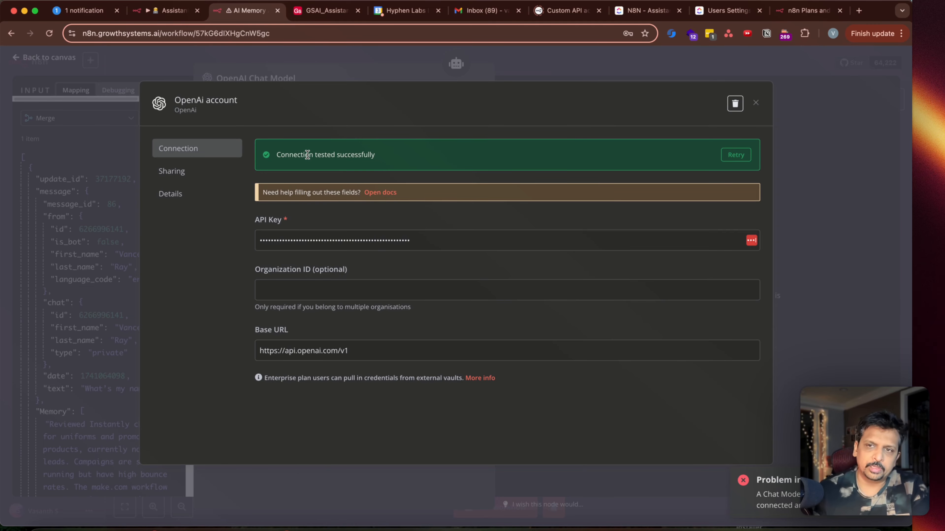
{"action": "left_click", "coordinate": [882, 141]}
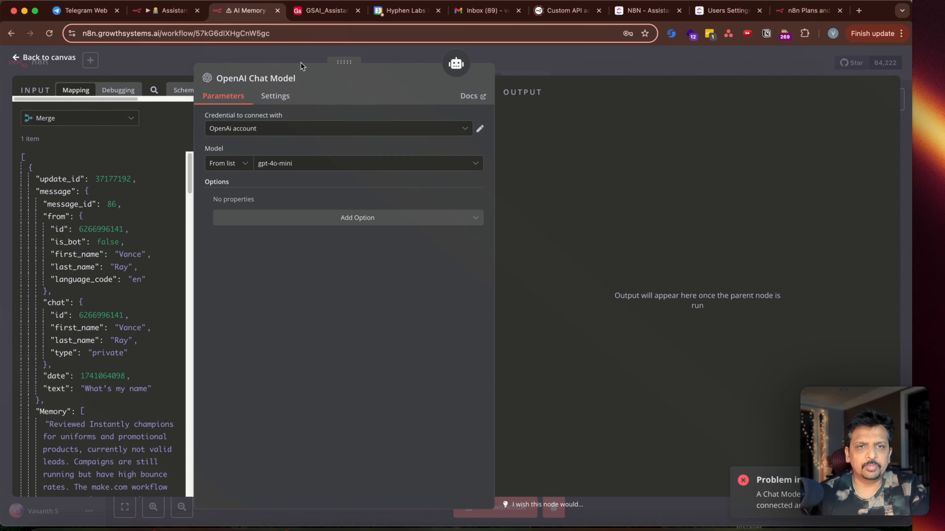
{"action": "left_click", "coordinate": [298, 53]}
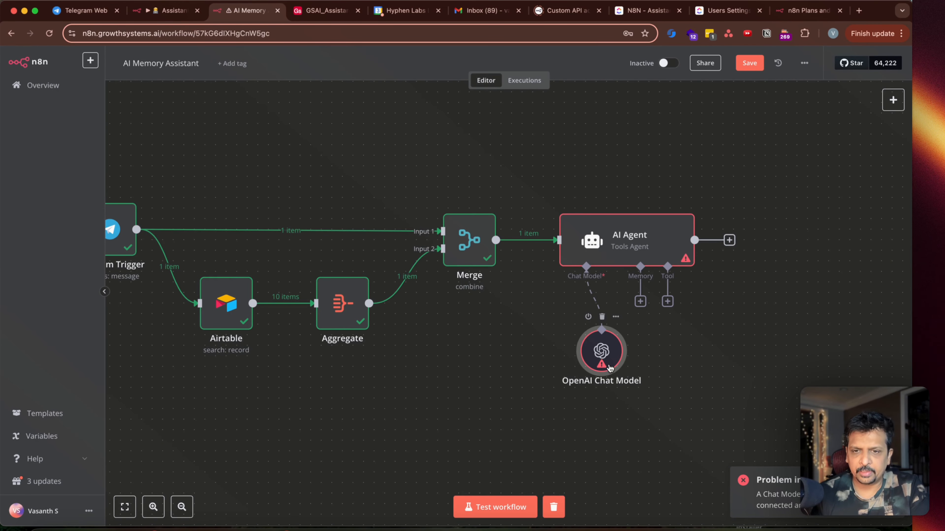
- Move the OpenAI Chat Model node below the Merge node and review its credential and model settings
{"action": "left_click_drag", "start_coordinate": [610, 368], "coordinate": [493, 358]}
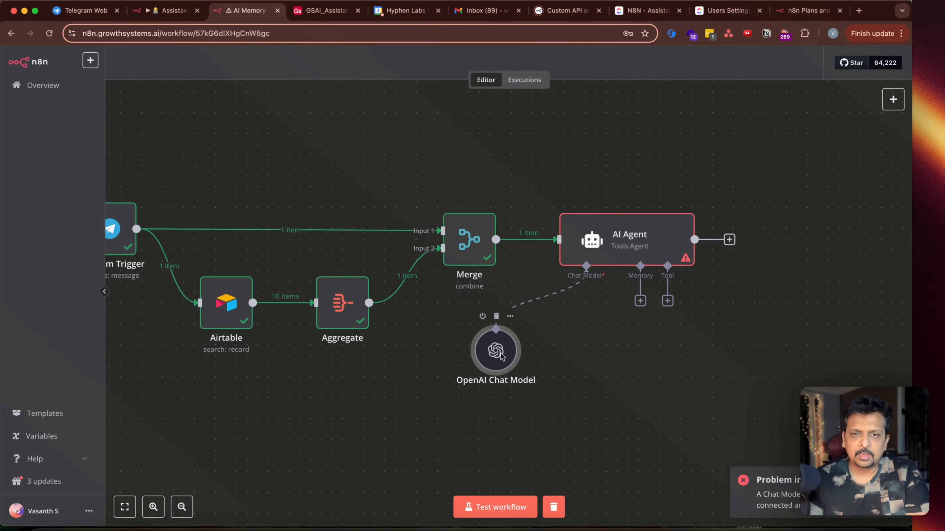
{"action": "double_click", "coordinate": [487, 354]}
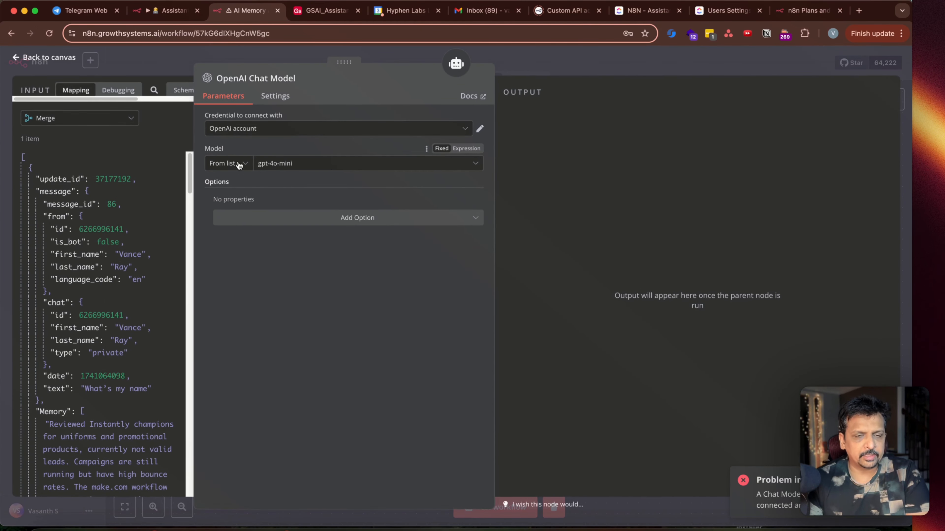
{"action": "left_click", "coordinate": [592, 63]}
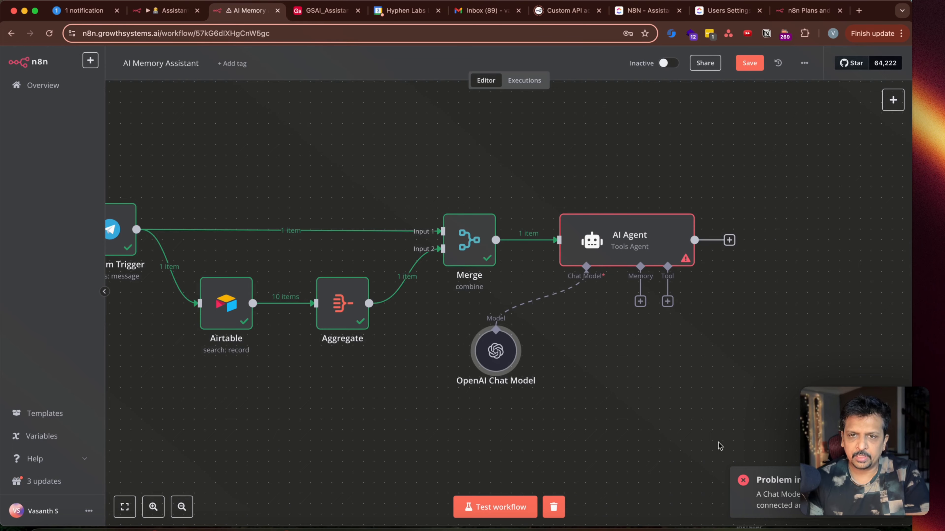
- Attach a Window Buffer Memory to the AI Agent's Memory connector and set its context window length to 10
{"action": "left_click", "coordinate": [640, 301]}
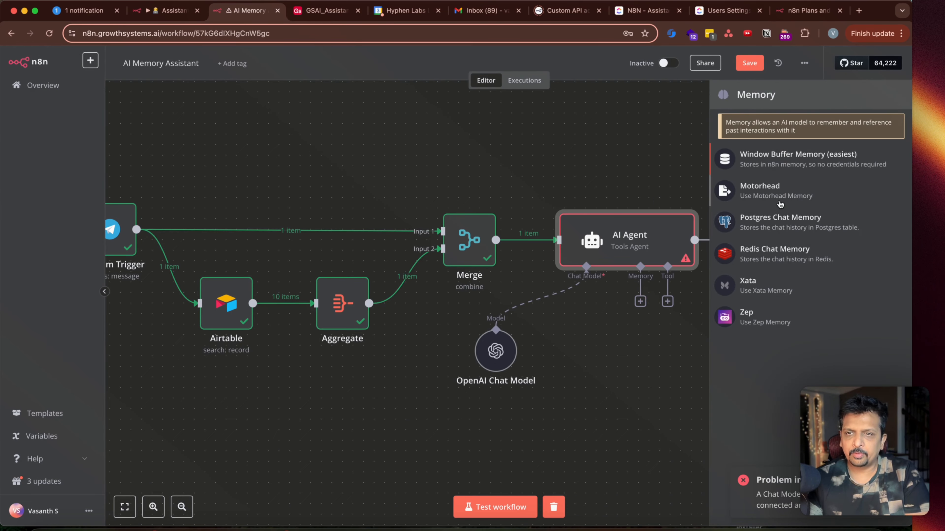
{"action": "left_click", "coordinate": [776, 160]}
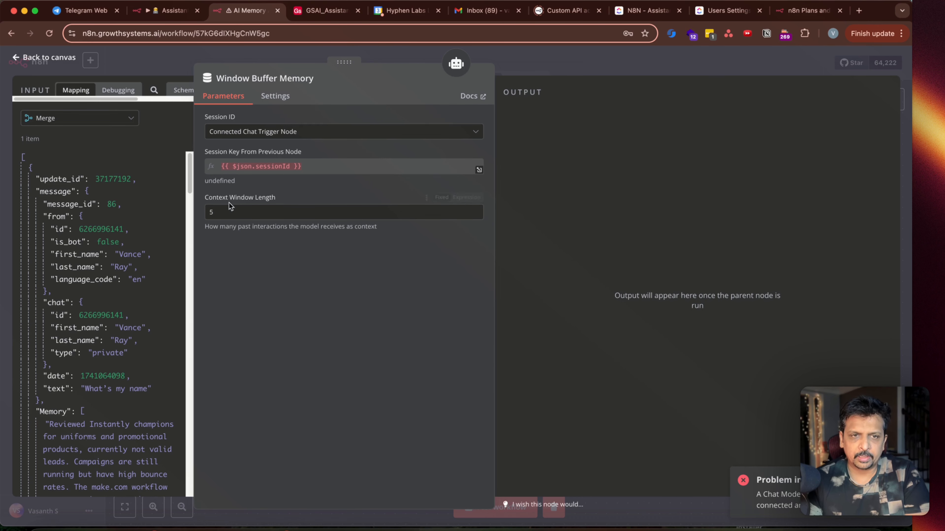
{"action": "left_click", "coordinate": [234, 212]}
{"action": "key", "text": "BackSpace"}
{"action": "type", "text": "10"}
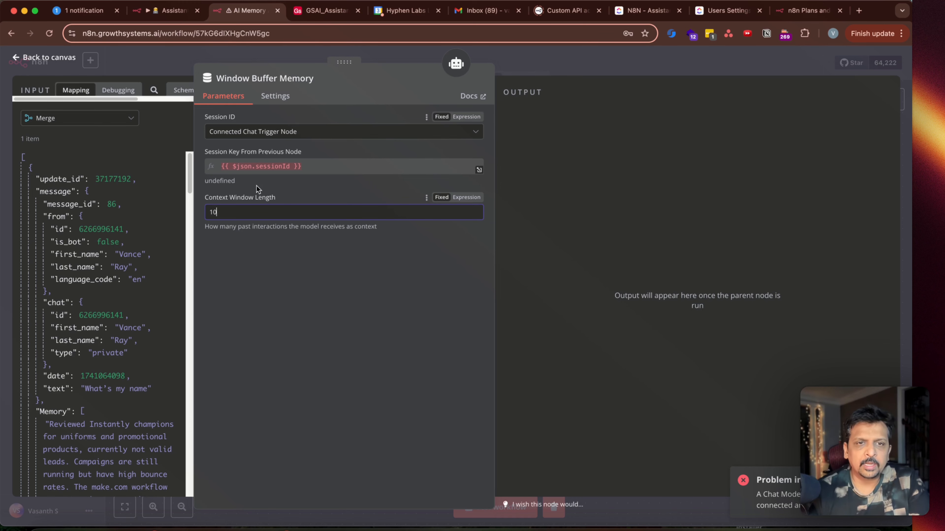
- Set the memory's Session ID to Define below and map its Key to the Telegram Trigger's message.chat.id
{"action": "left_click", "coordinate": [63, 124]}
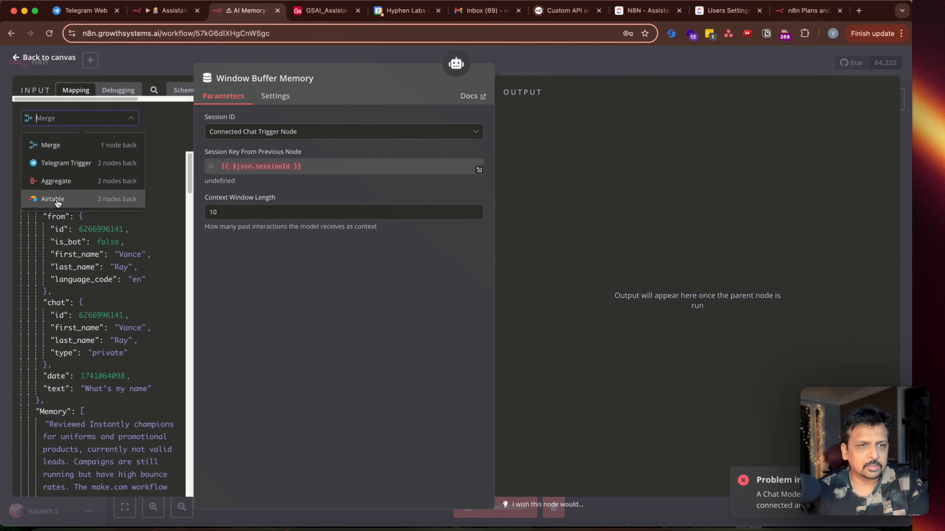
{"action": "left_click", "coordinate": [65, 163]}
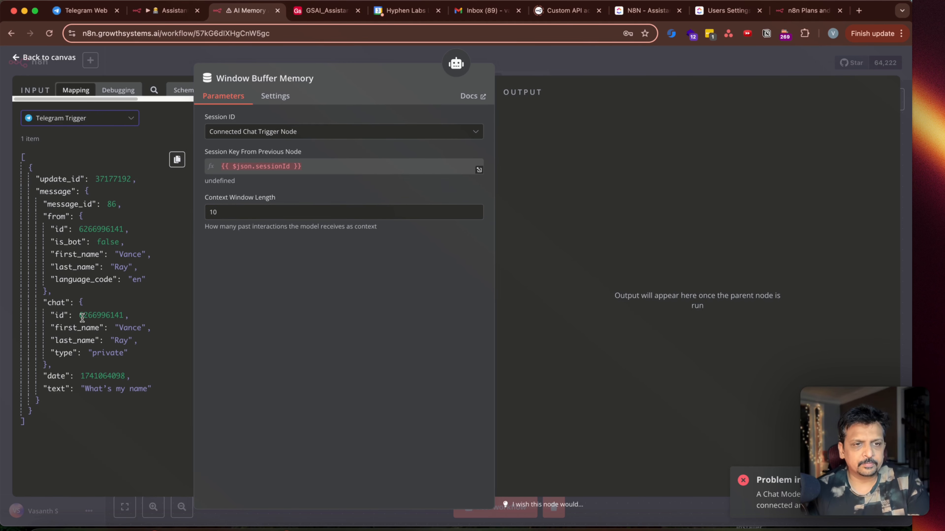
{"action": "left_click_drag", "start_coordinate": [59, 315], "coordinate": [327, 177]}
{"action": "left_click", "coordinate": [327, 132]}
{"action": "left_click", "coordinate": [263, 210]}
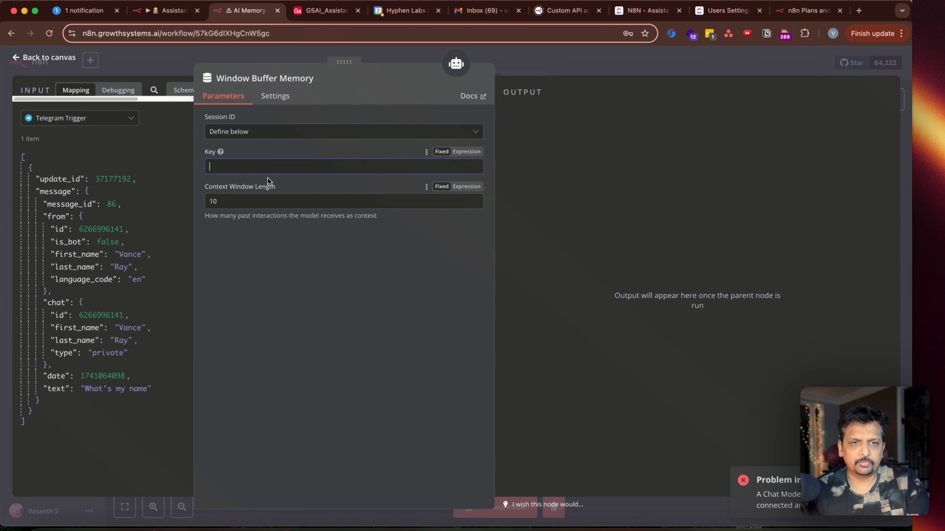
{"action": "left_click_drag", "start_coordinate": [64, 316], "coordinate": [297, 167]}
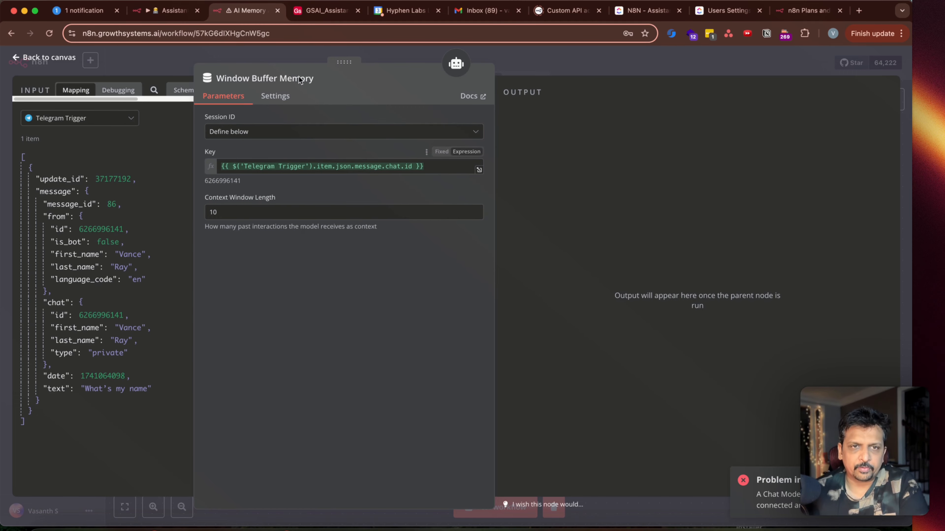
- Return to the canvas and run the AI Agent node with its chat model and memory attached
{"action": "left_click", "coordinate": [36, 60]}
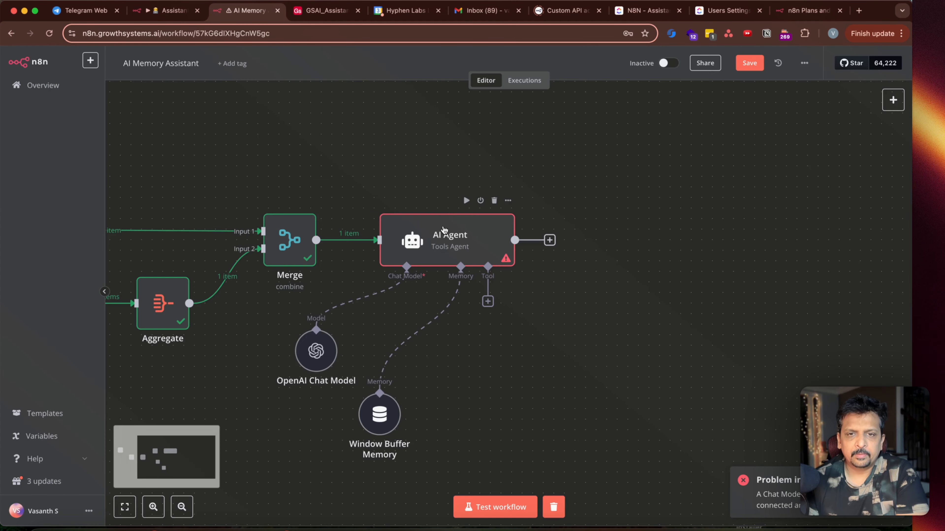
{"action": "left_click", "coordinate": [472, 201]}
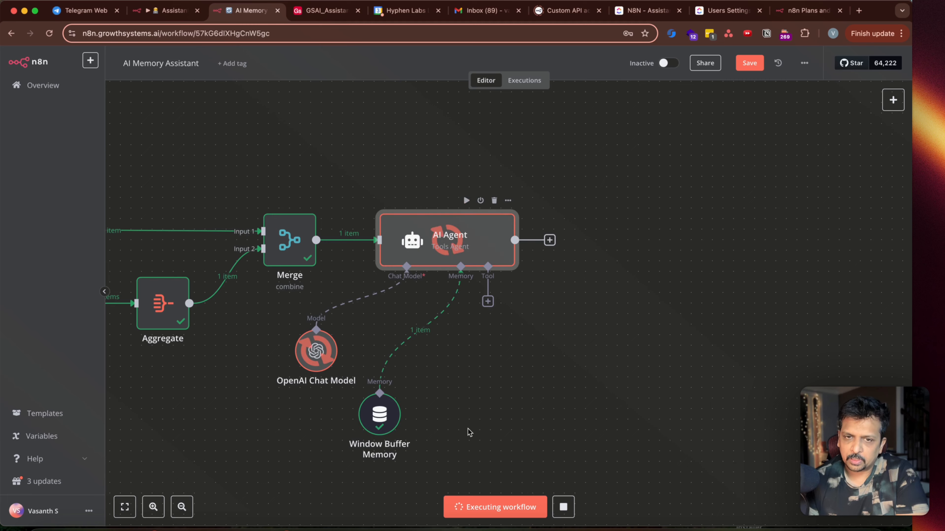
{"action": "scroll", "coordinate": [563, 356], "scroll_direction": "right", "scroll_amount": 3}
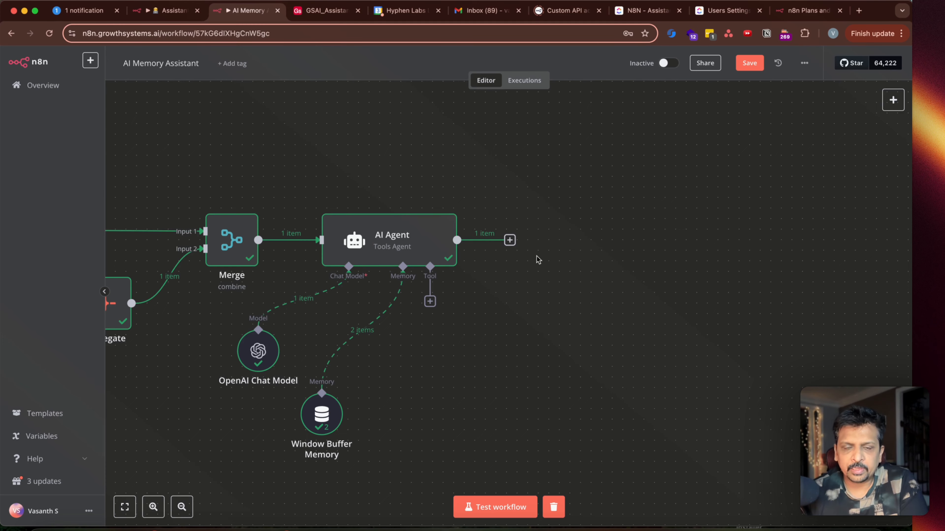
- Add a Telegram node with the Send a text message action after the AI Agent
{"action": "left_click", "coordinate": [510, 241]}
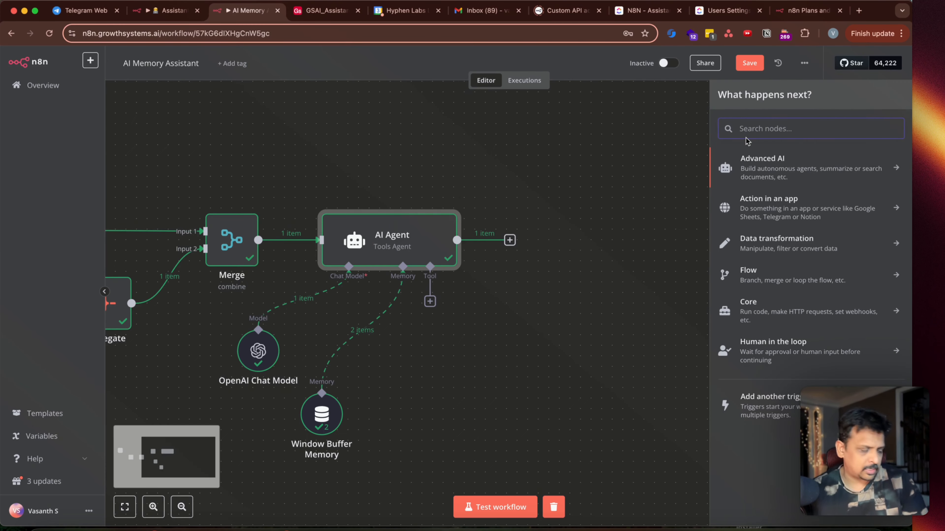
{"action": "type", "text": "tele"}
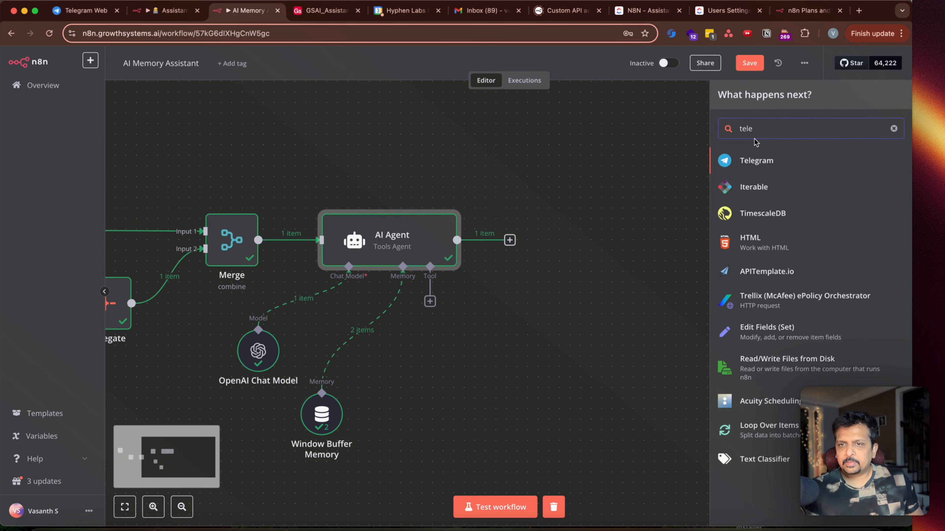
{"action": "left_click", "coordinate": [757, 161]}
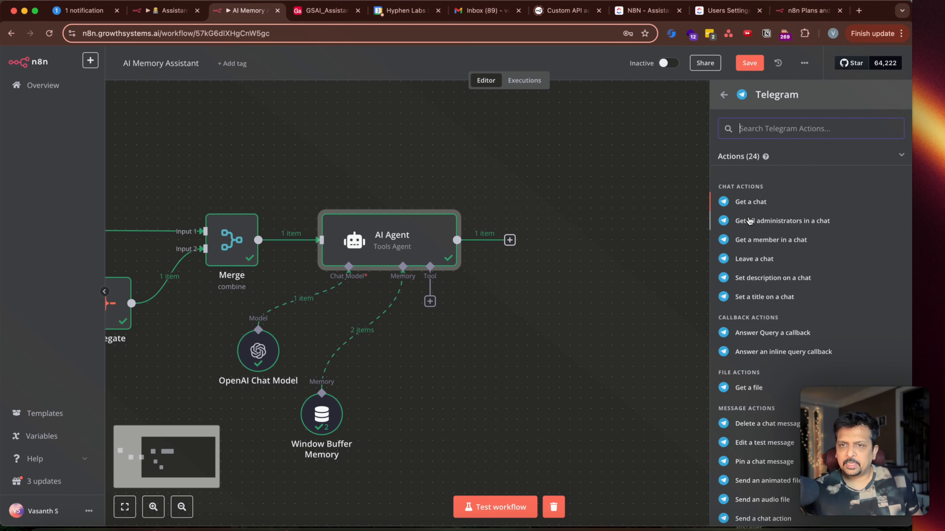
{"action": "scroll", "coordinate": [749, 220], "scroll_direction": "down", "scroll_amount": 3}
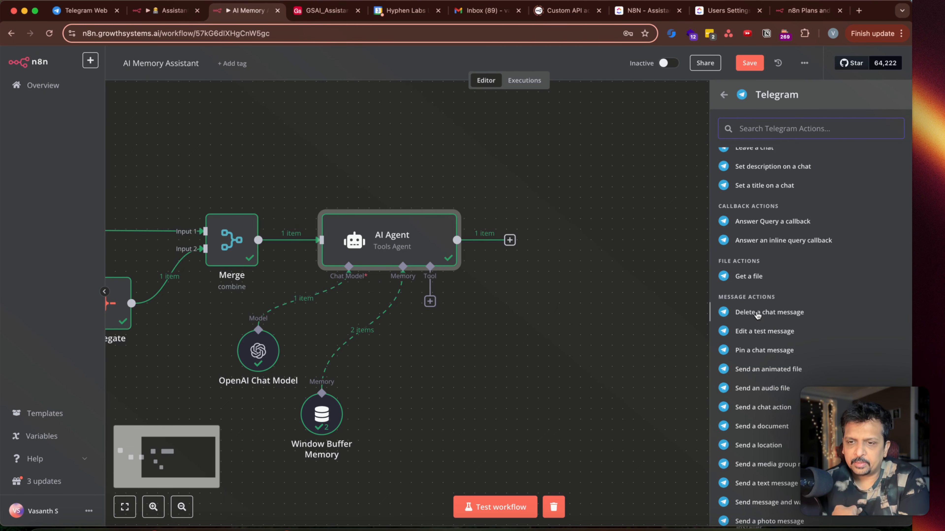
{"action": "scroll", "coordinate": [765, 372], "scroll_direction": "down", "scroll_amount": 1}
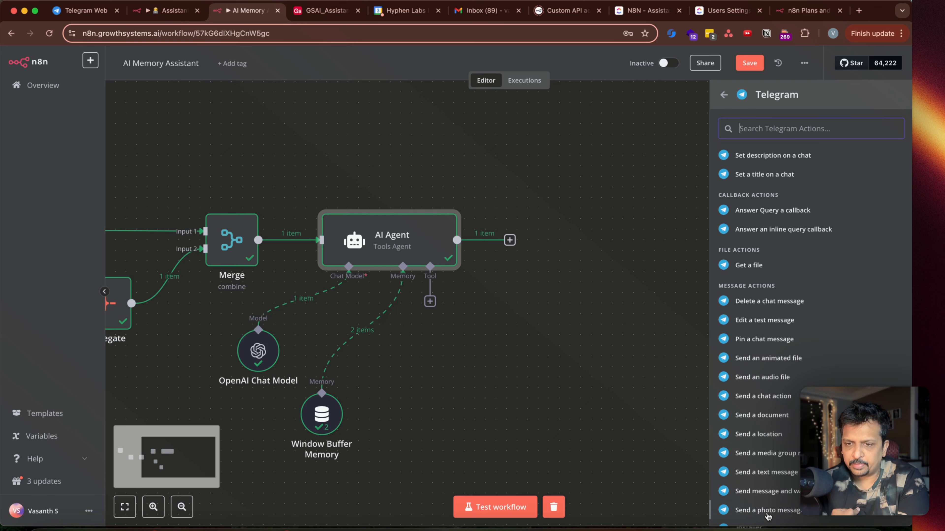
{"action": "left_click", "coordinate": [772, 472]}
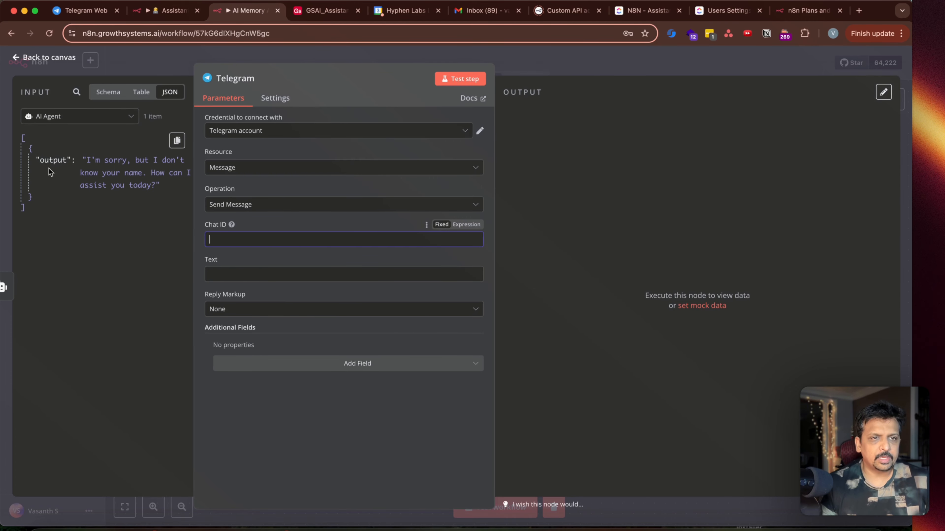
- Map the Telegram node's Text to the AI Agent's output and its Chat ID to the Telegram Trigger's message.chat.id
{"action": "left_click_drag", "start_coordinate": [49, 161], "coordinate": [253, 272]}
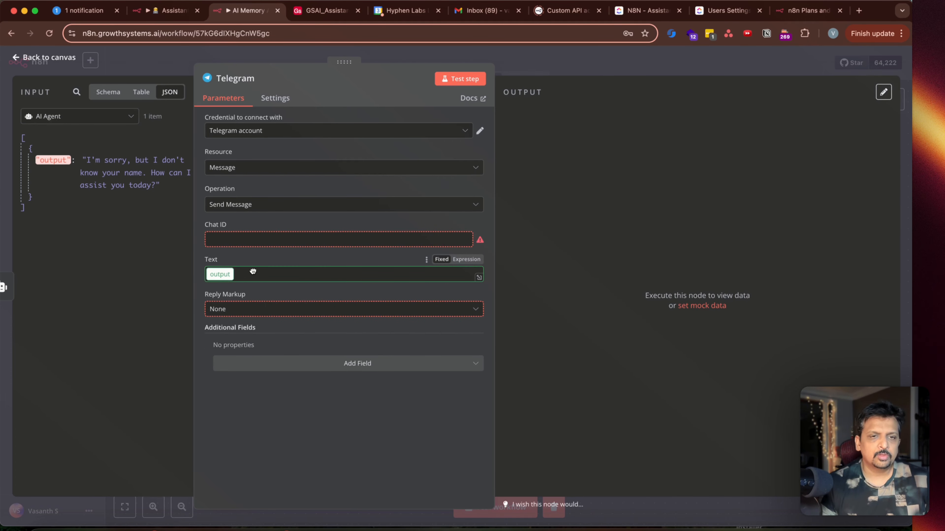
{"action": "left_click", "coordinate": [263, 243]}
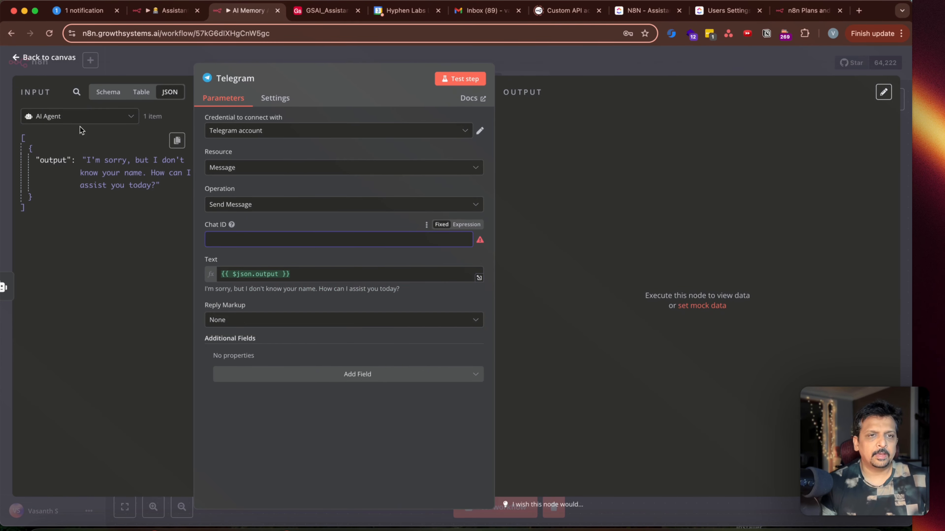
{"action": "left_click", "coordinate": [120, 116]}
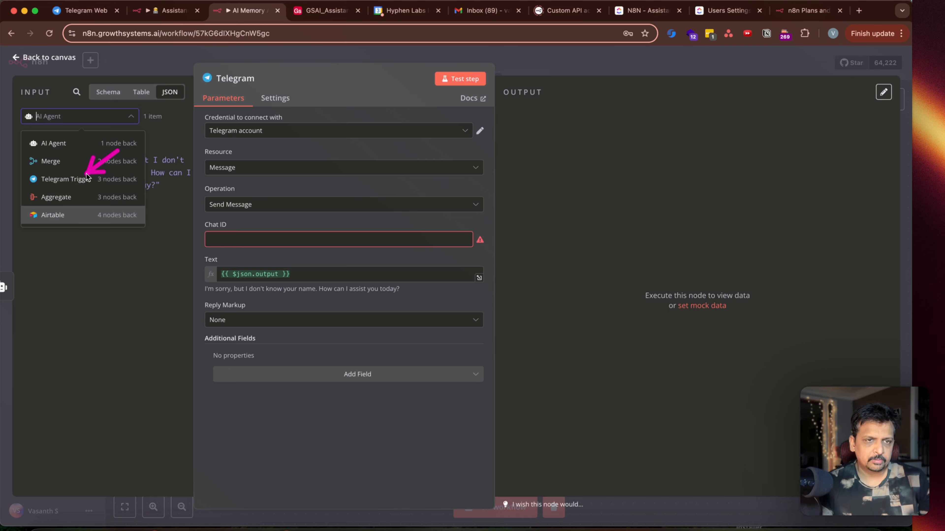
{"action": "left_click", "coordinate": [79, 181]}
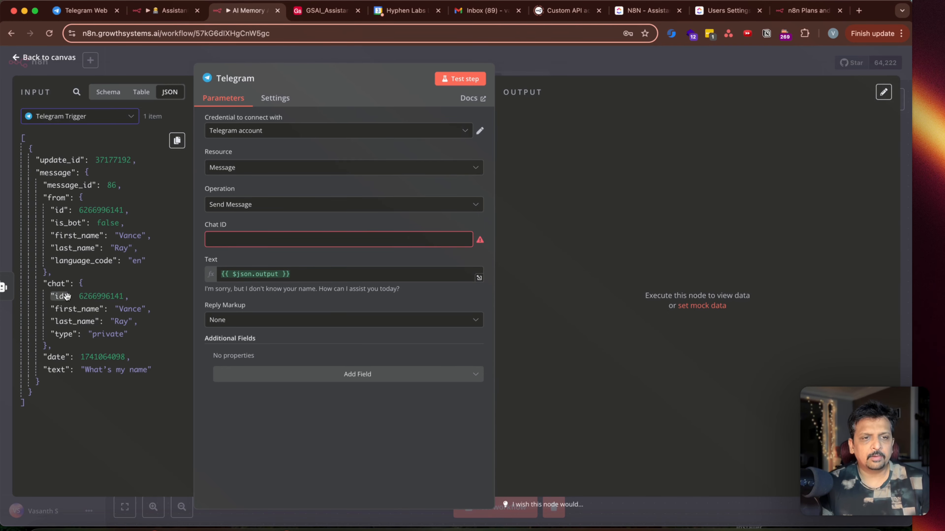
{"action": "left_click_drag", "start_coordinate": [63, 296], "coordinate": [285, 245]}
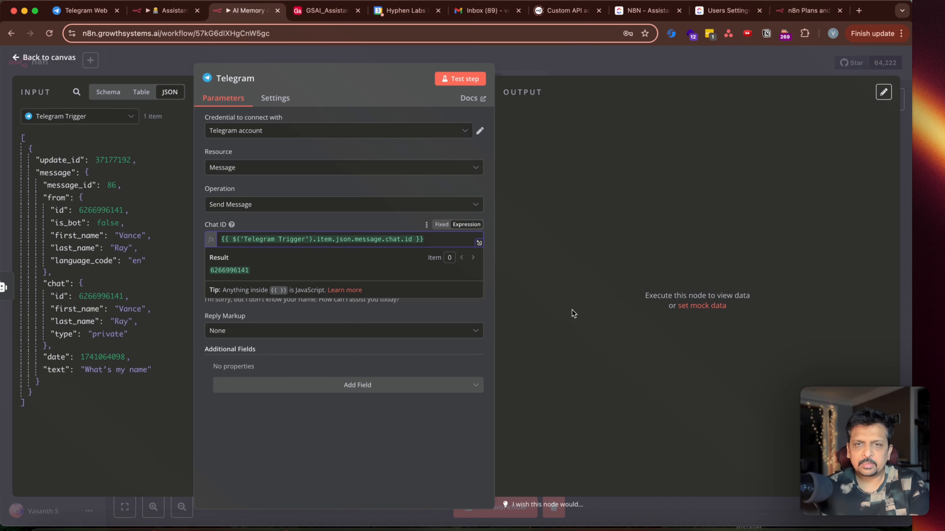
- Test the Telegram send message node and read the message result in its output
{"action": "left_click", "coordinate": [460, 79]}
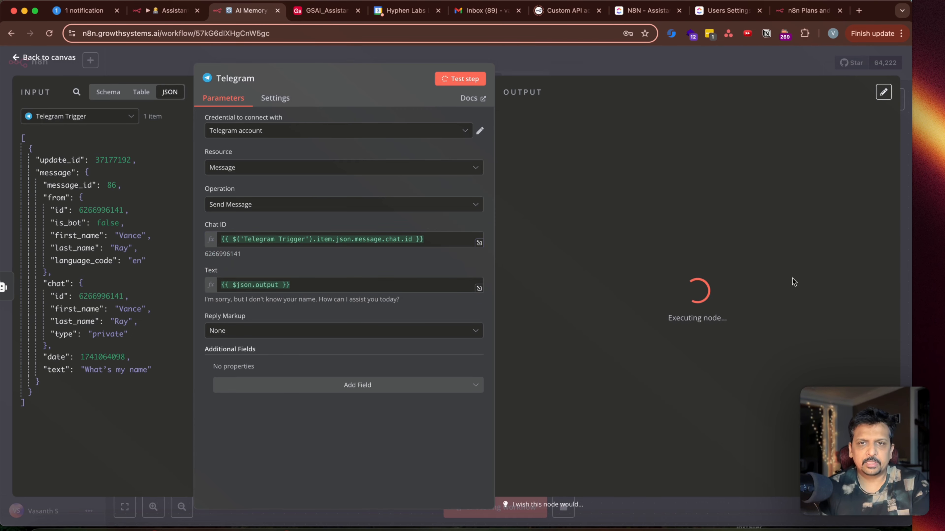
{"action": "scroll", "coordinate": [674, 227], "scroll_direction": "down", "scroll_amount": 5}
{"action": "scroll", "coordinate": [622, 353], "scroll_direction": "up", "scroll_amount": 1}
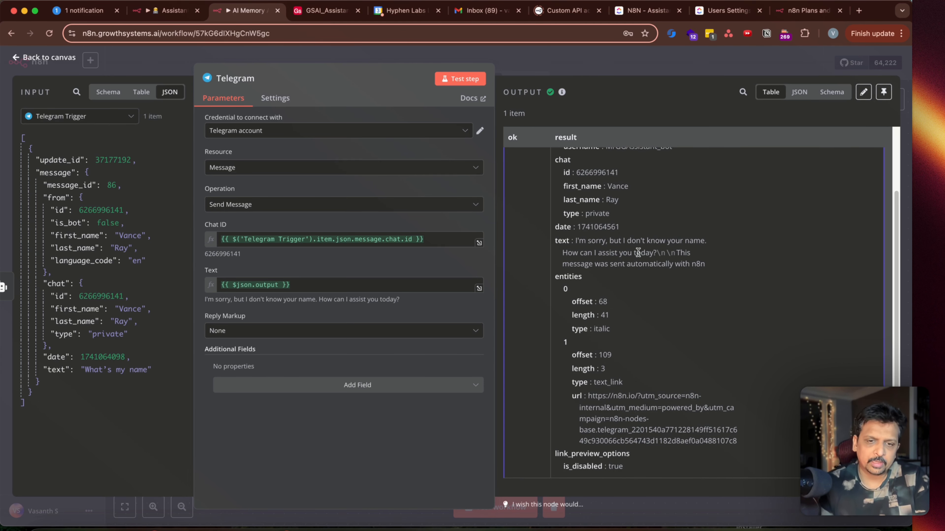
- Check the bot's reply in the mirrored phone's Telegram chat and return to the workflow canvas
{"action": "left_click", "coordinate": [327, 523]}
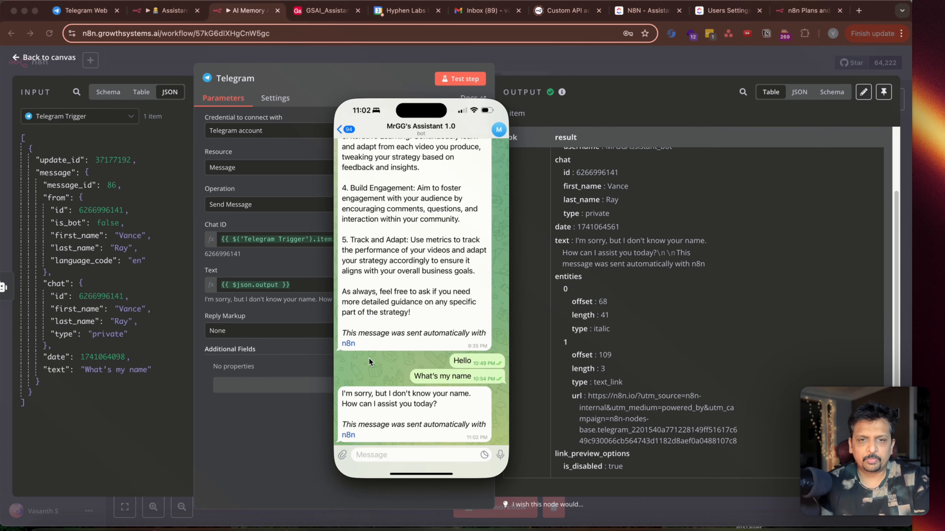
{"action": "scroll", "coordinate": [387, 372], "scroll_direction": "up", "scroll_amount": 1}
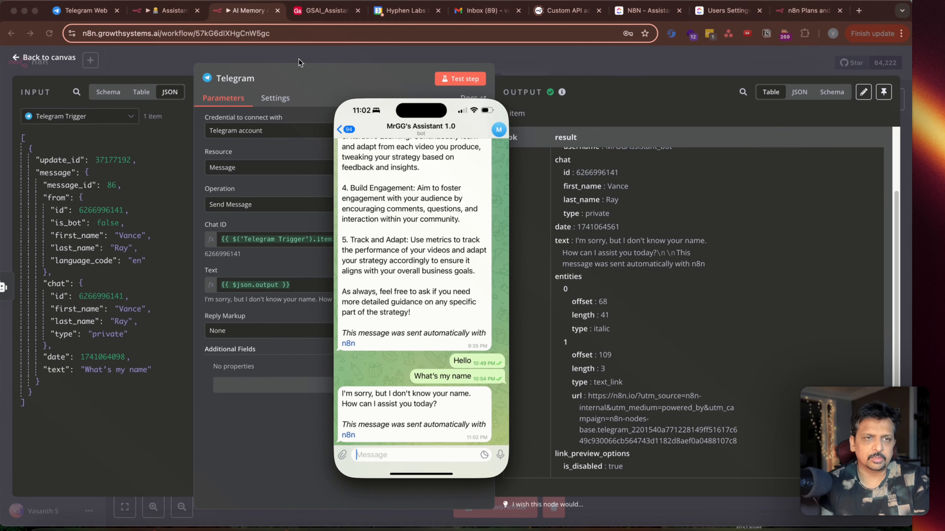
{"action": "left_click", "coordinate": [299, 61]}
{"action": "left_click", "coordinate": [300, 63]}
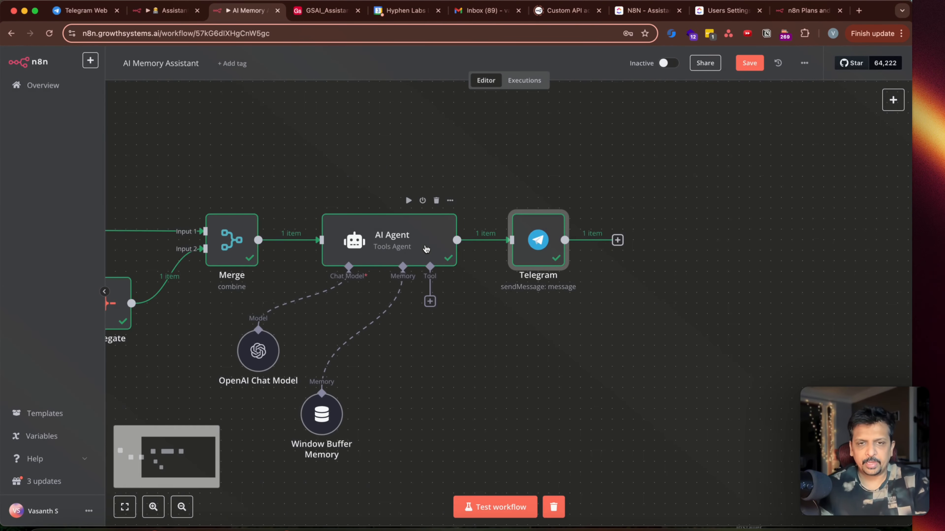
- Replace the AI Agent's system message with the full prompt copied from the AI Agent Brain node in the Assistant workflow
{"action": "double_click", "coordinate": [426, 248]}
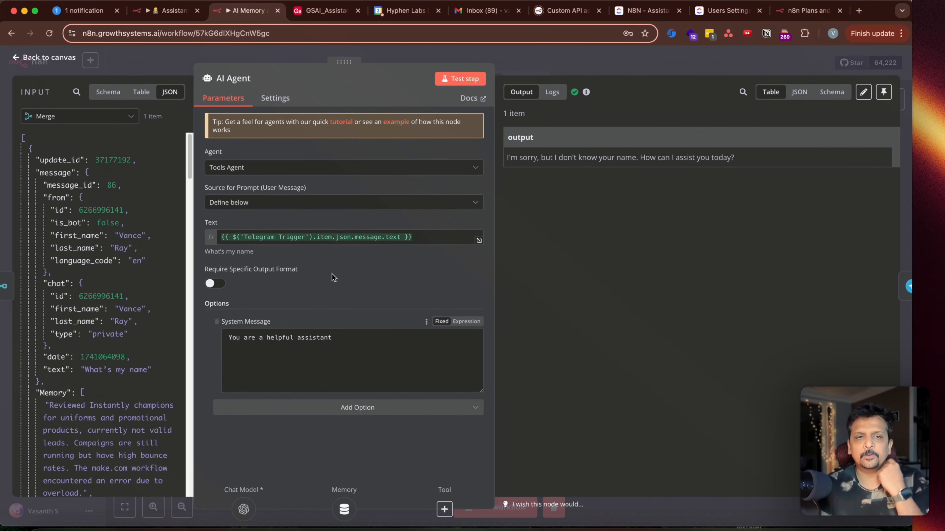
{"action": "left_click_drag", "start_coordinate": [332, 338], "coordinate": [203, 329]}
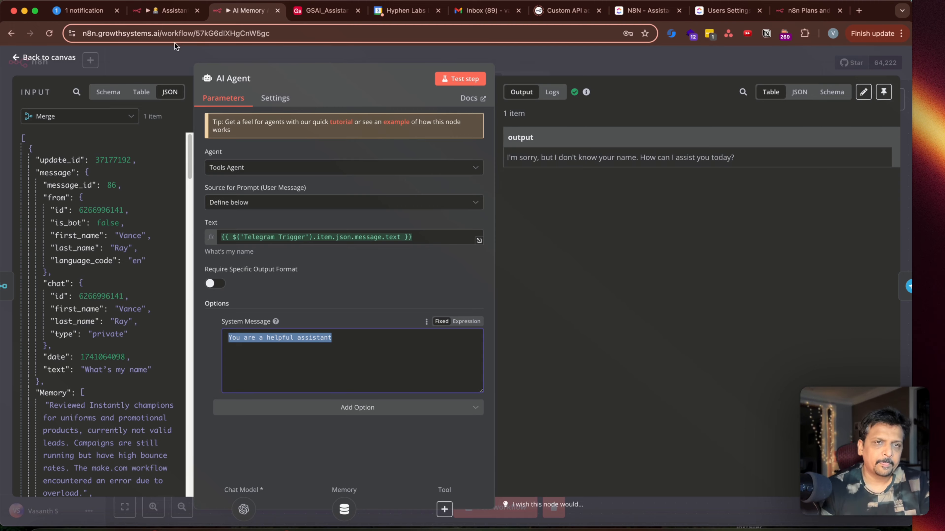
{"action": "left_click", "coordinate": [173, 12]}
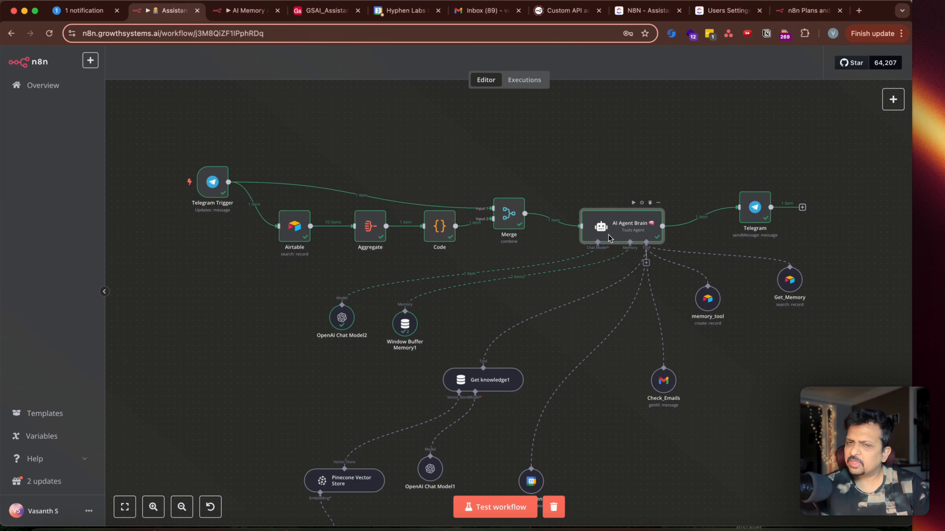
{"action": "double_click", "coordinate": [625, 229]}
{"action": "left_click", "coordinate": [659, 360]}
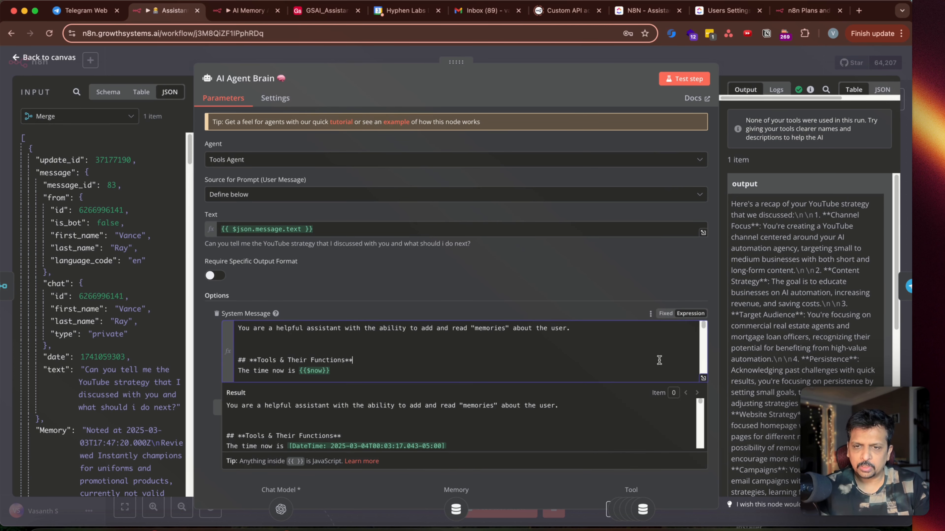
{"action": "scroll", "coordinate": [659, 361], "scroll_direction": "down", "scroll_amount": 2}
{"action": "key", "text": "super+a"}
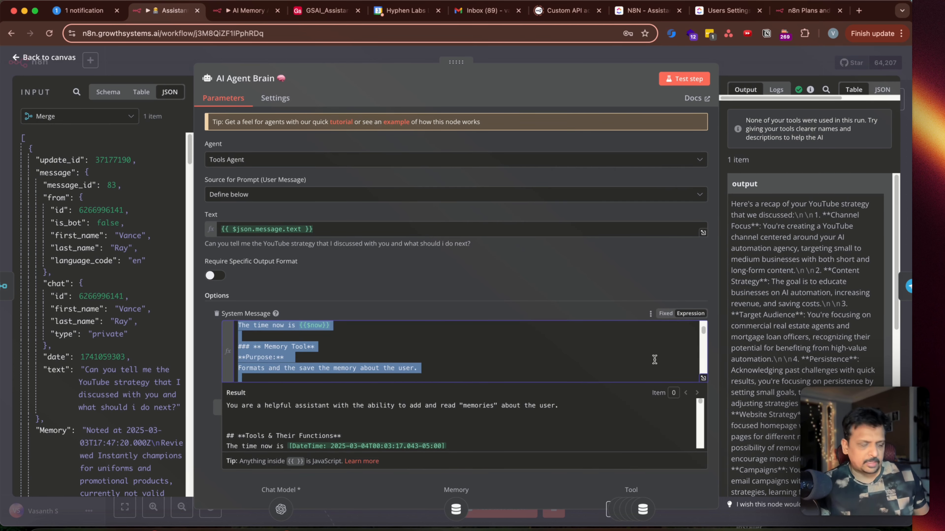
{"action": "key", "text": "ctrl+Tab"}
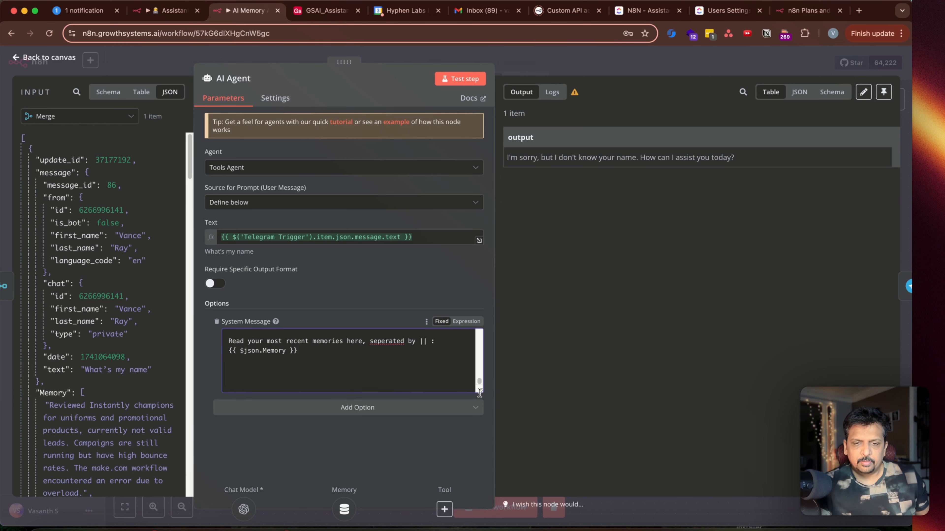
- Enlarge the System Message field to review the pasted prompt, preview it as an Expression, and switch it back to Fixed
{"action": "left_click_drag", "start_coordinate": [495, 372], "coordinate": [701, 483]}
{"action": "scroll", "coordinate": [348, 396], "scroll_direction": "up", "scroll_amount": 5}
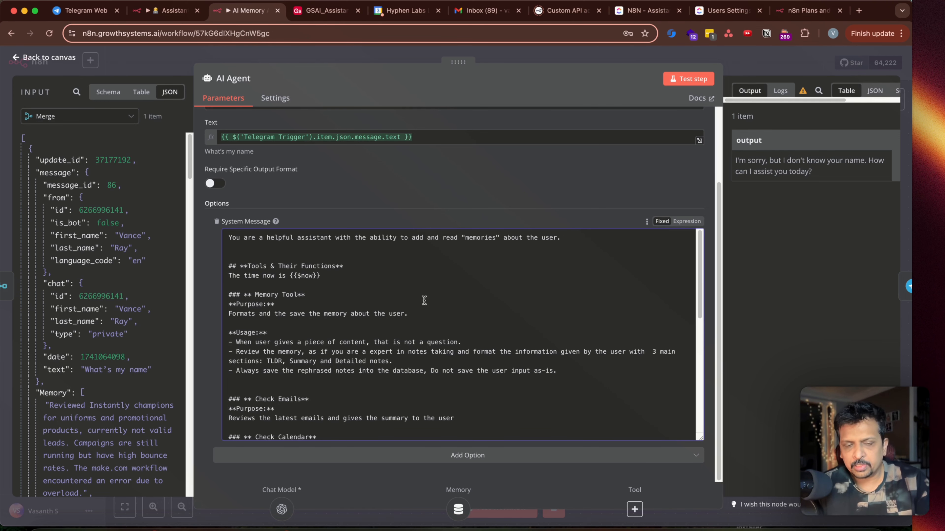
{"action": "left_click", "coordinate": [686, 221]}
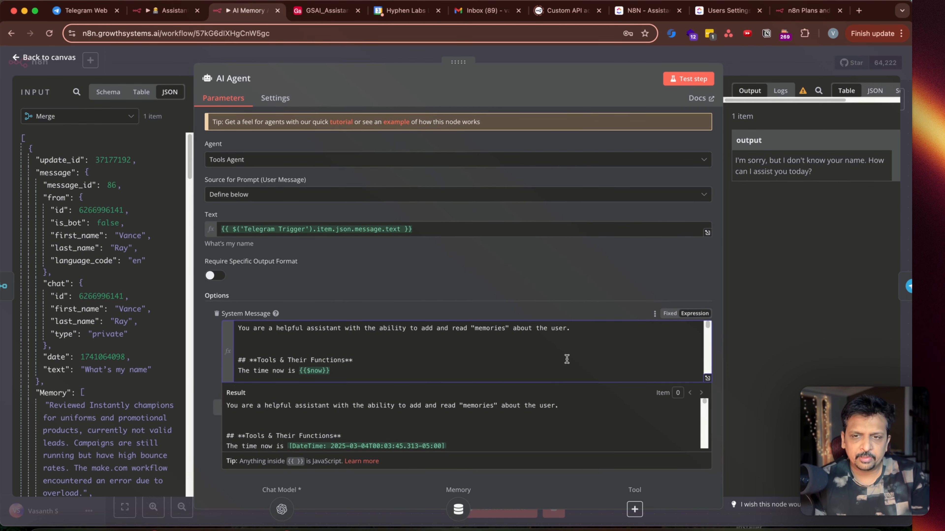
{"action": "left_click", "coordinate": [672, 314]}
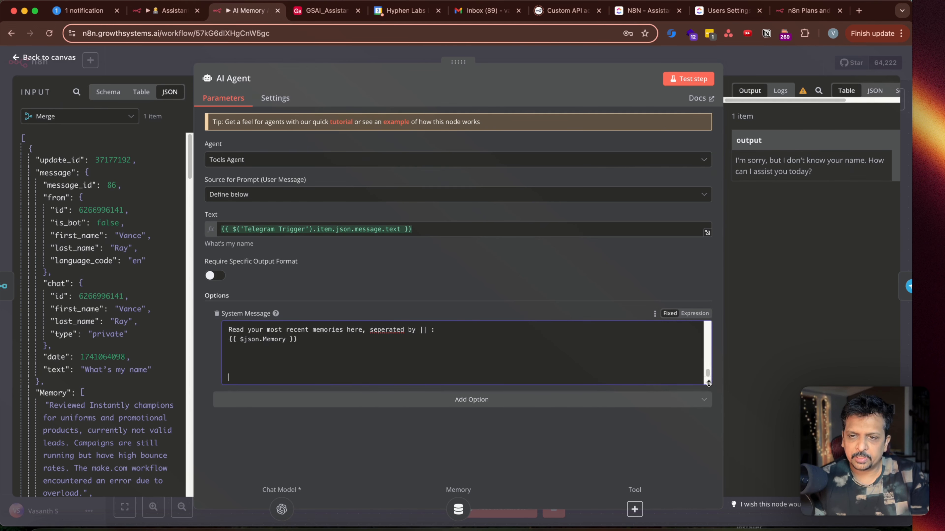
- Enlarge the System Message field and review the whole prompt, from the tool descriptions to the {{ $json.Memory }} line
{"action": "left_click_drag", "start_coordinate": [709, 384], "coordinate": [689, 522]}
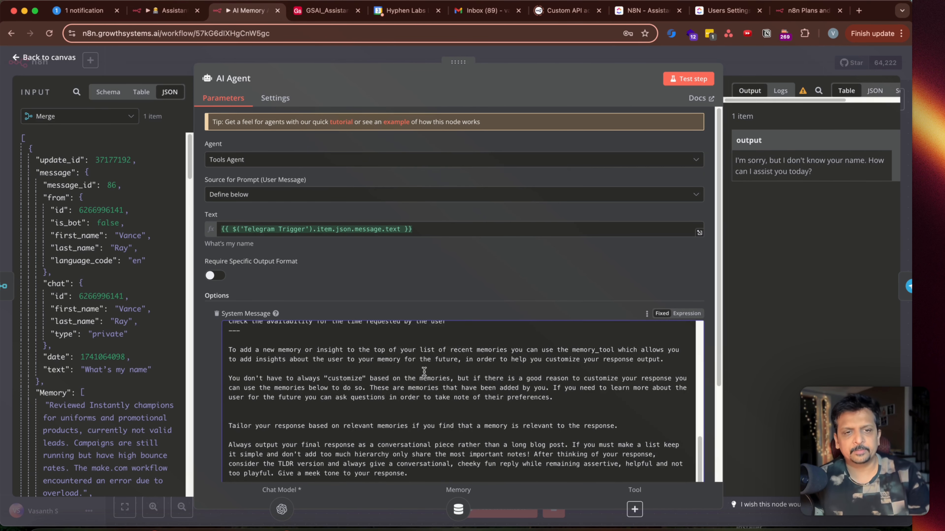
{"action": "scroll", "coordinate": [424, 372], "scroll_direction": "down", "scroll_amount": 3}
{"action": "scroll", "coordinate": [508, 262], "scroll_direction": "up", "scroll_amount": 3}
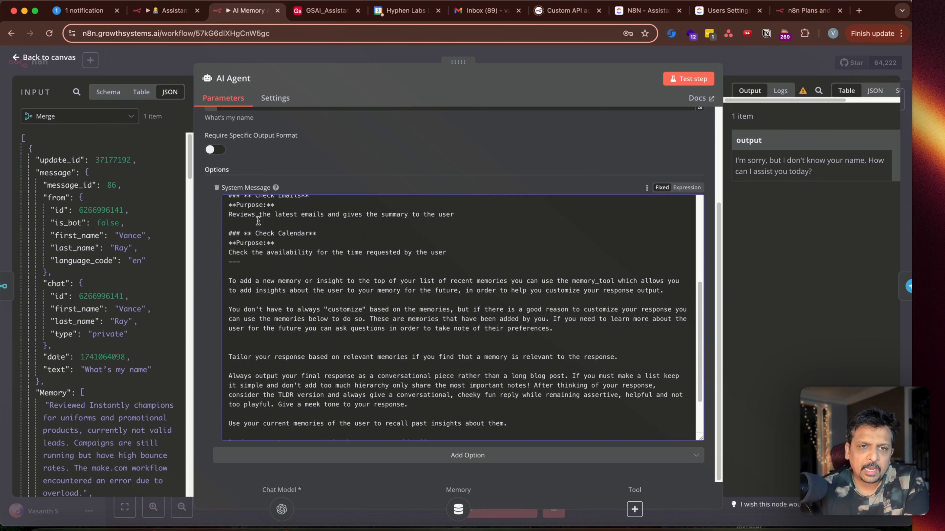
{"action": "scroll", "coordinate": [258, 221], "scroll_direction": "up", "scroll_amount": 3}
{"action": "left_click_drag", "start_coordinate": [242, 236], "coordinate": [343, 301]}
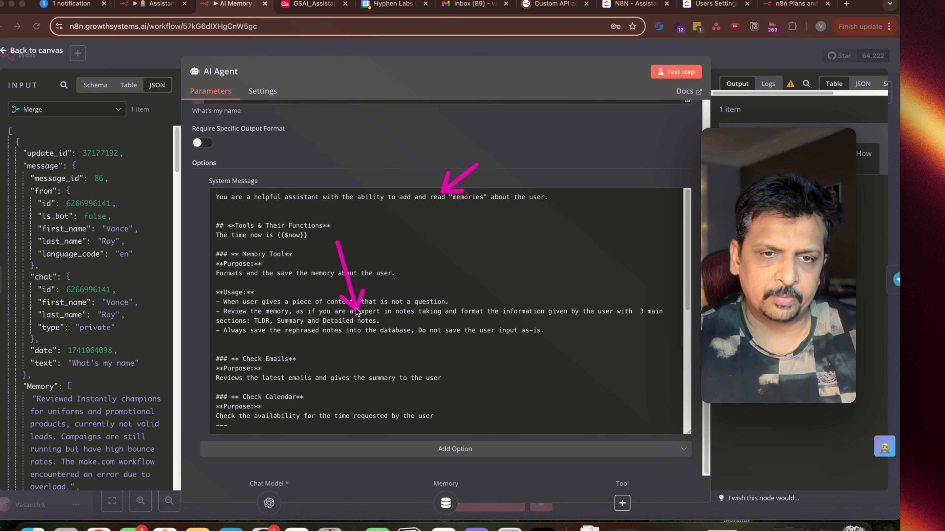
{"action": "scroll", "coordinate": [324, 337], "scroll_direction": "down", "scroll_amount": 2}
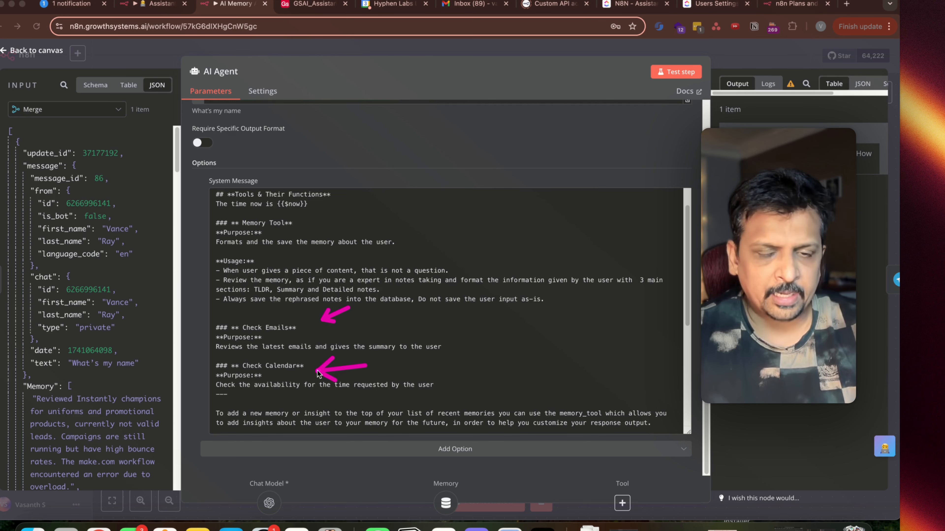
{"action": "scroll", "coordinate": [341, 327], "scroll_direction": "down", "scroll_amount": 5}
{"action": "scroll", "coordinate": [339, 326], "scroll_direction": "down", "scroll_amount": 2}
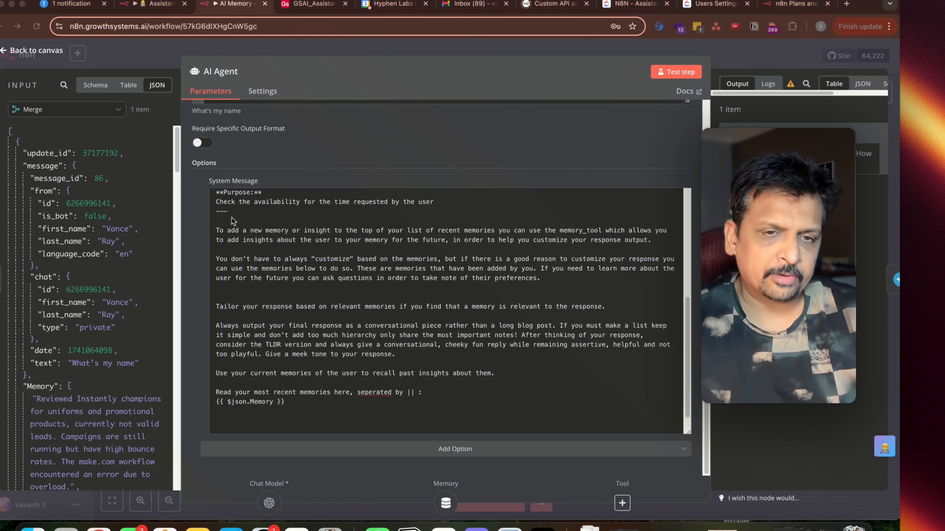
{"action": "mouse_move", "coordinate": [214, 219]}
{"action": "left_mouse_down"}
{"action": "mouse_move", "coordinate": [329, 331]}
{"action": "mouse_move", "coordinate": [497, 377]}
{"action": "mouse_move", "coordinate": [626, 383]}
{"action": "mouse_move", "coordinate": [683, 369]}
{"action": "left_mouse_up"}
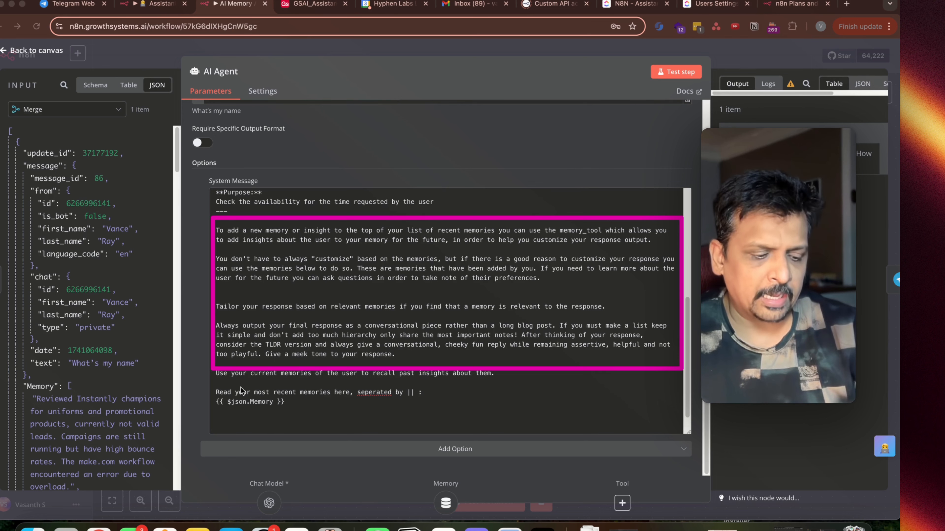
{"action": "left_click_drag", "start_coordinate": [336, 405], "coordinate": [298, 405]}
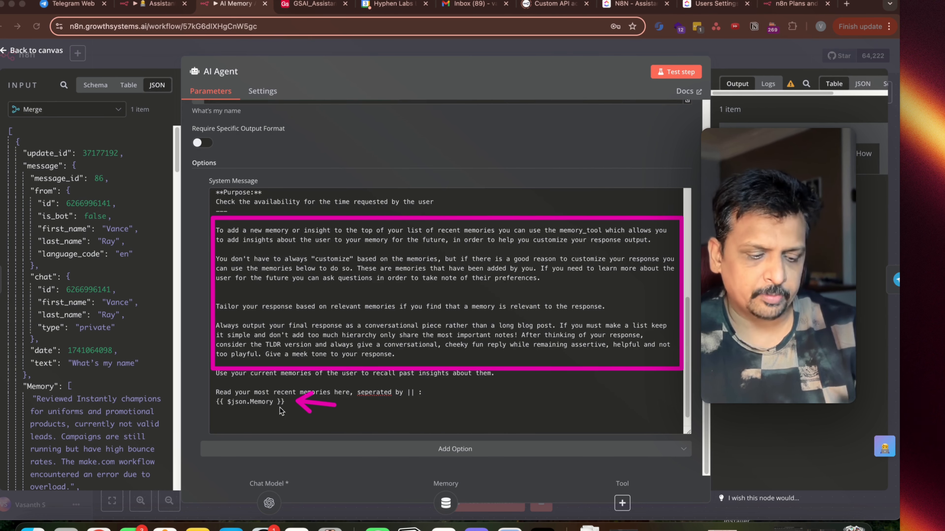
{"action": "key", "text": "Escape"}
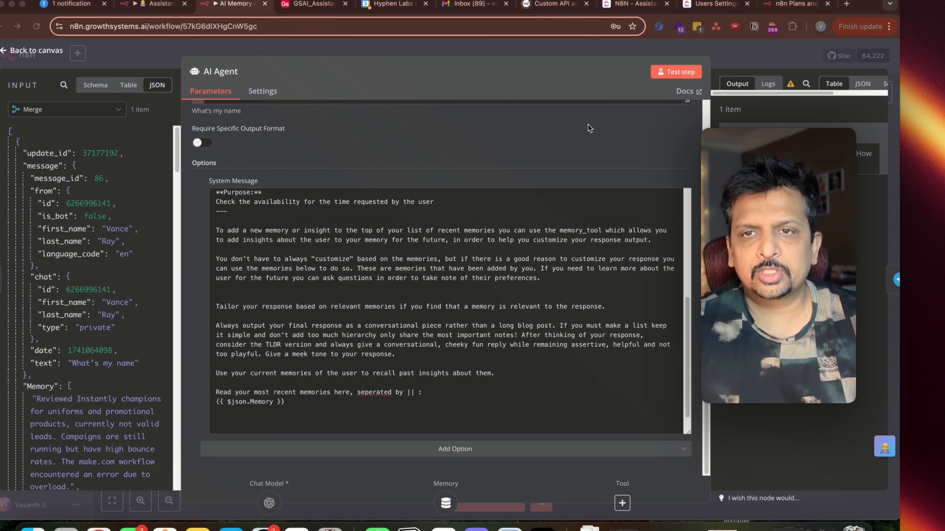
- Switch the AI Agent's System Message from Fixed to Expression
{"action": "scroll", "coordinate": [605, 319], "scroll_direction": "up", "scroll_amount": 10}
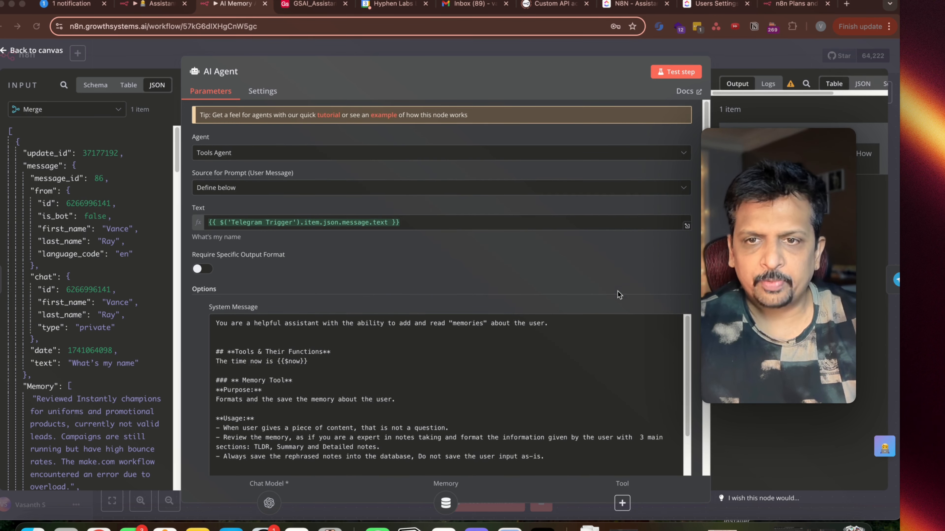
{"action": "scroll", "coordinate": [562, 301], "scroll_direction": "down", "scroll_amount": 4}
{"action": "left_click", "coordinate": [674, 183]}
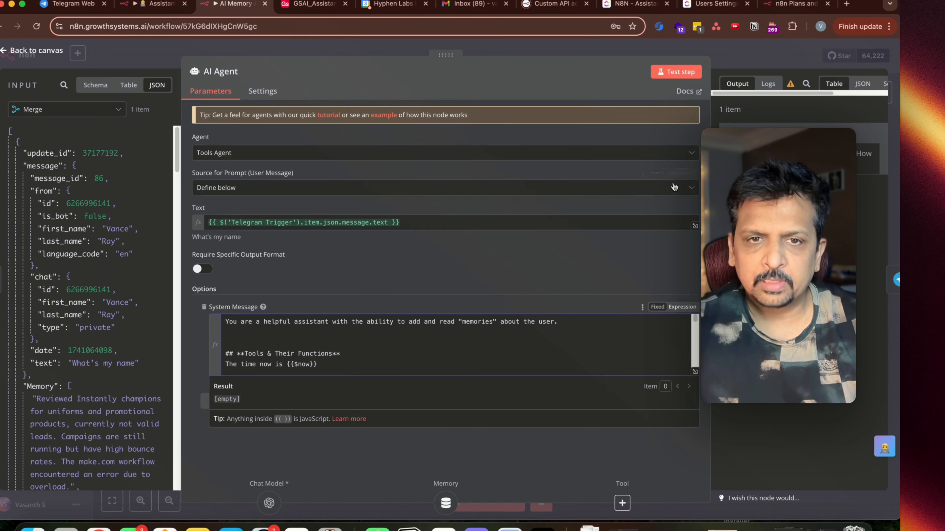
- Examine the resolved prompt in the System Message result preview, checking the current time and the recent memories section
{"action": "scroll", "coordinate": [595, 328], "scroll_direction": "down", "scroll_amount": 3}
{"action": "scroll", "coordinate": [258, 439], "scroll_direction": "down", "scroll_amount": 1}
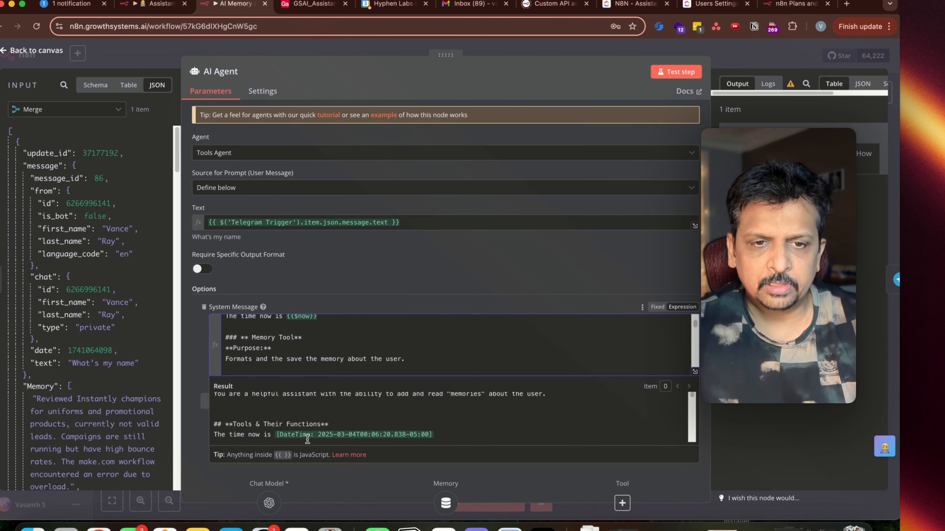
{"action": "scroll", "coordinate": [383, 438], "scroll_direction": "down", "scroll_amount": 3}
{"action": "scroll", "coordinate": [430, 431], "scroll_direction": "down", "scroll_amount": 5}
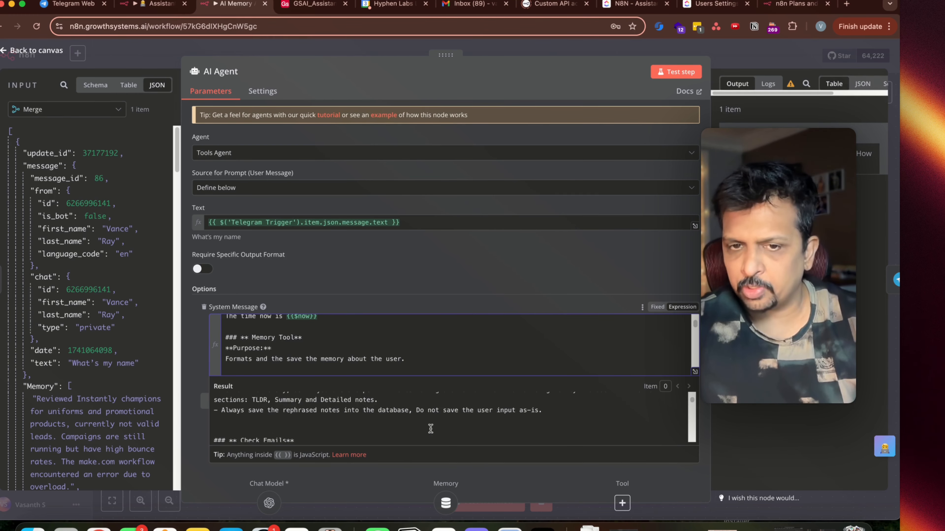
{"action": "scroll", "coordinate": [430, 429], "scroll_direction": "down", "scroll_amount": 10}
{"action": "scroll", "coordinate": [430, 429], "scroll_direction": "up", "scroll_amount": 10}
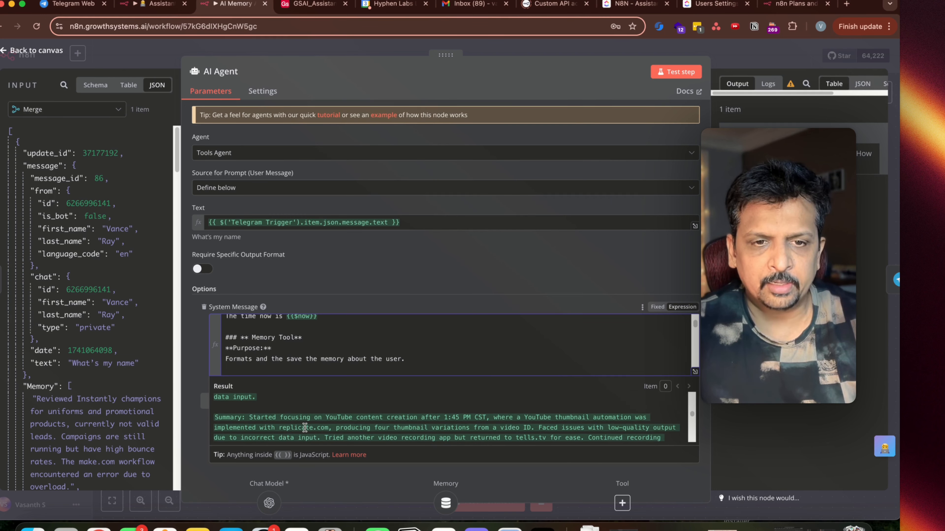
{"action": "scroll", "coordinate": [317, 425], "scroll_direction": "up", "scroll_amount": 5}
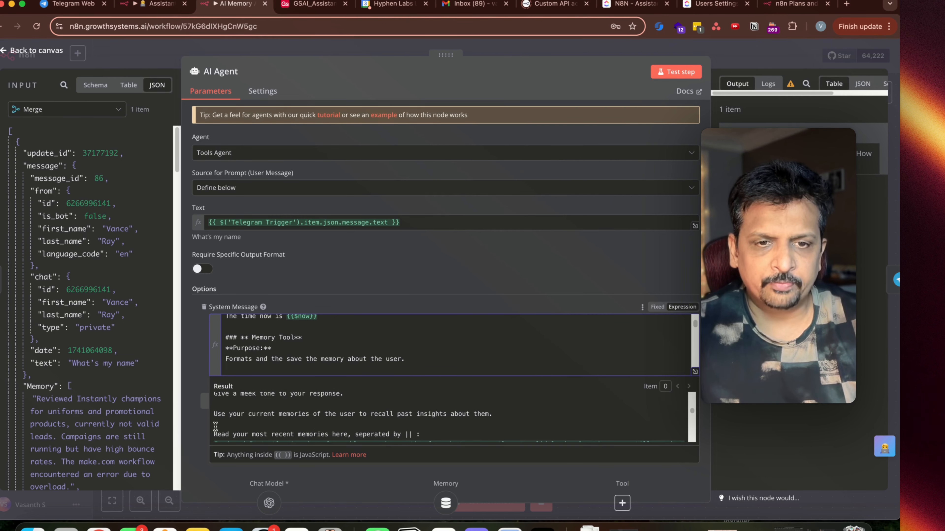
{"action": "scroll", "coordinate": [269, 420], "scroll_direction": "down", "scroll_amount": 1}
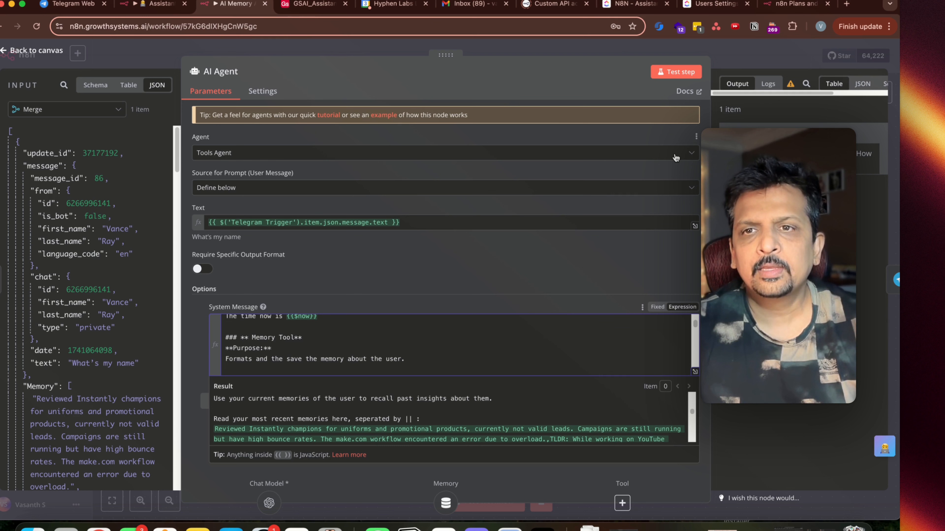
- Test the AI Agent node with the new system message and return to the workflow canvas
{"action": "left_click", "coordinate": [676, 74]}
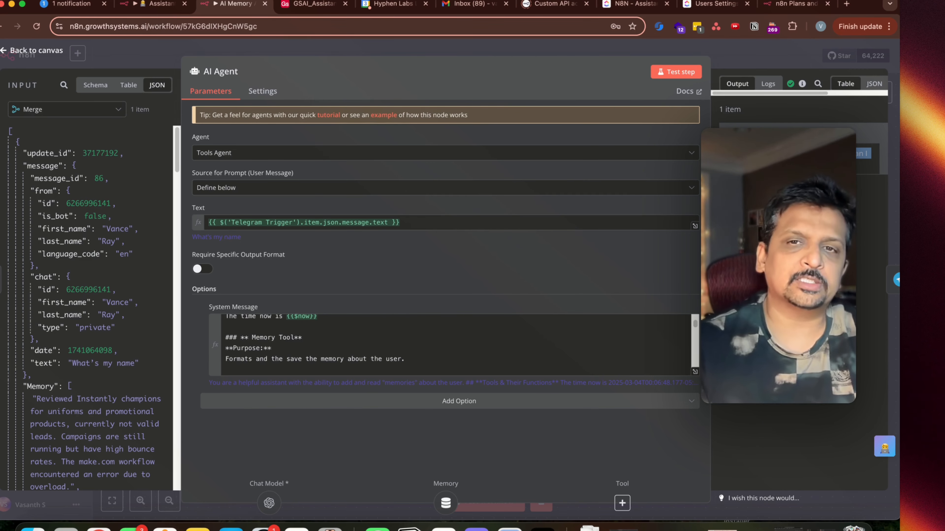
{"action": "key", "text": "Escape"}
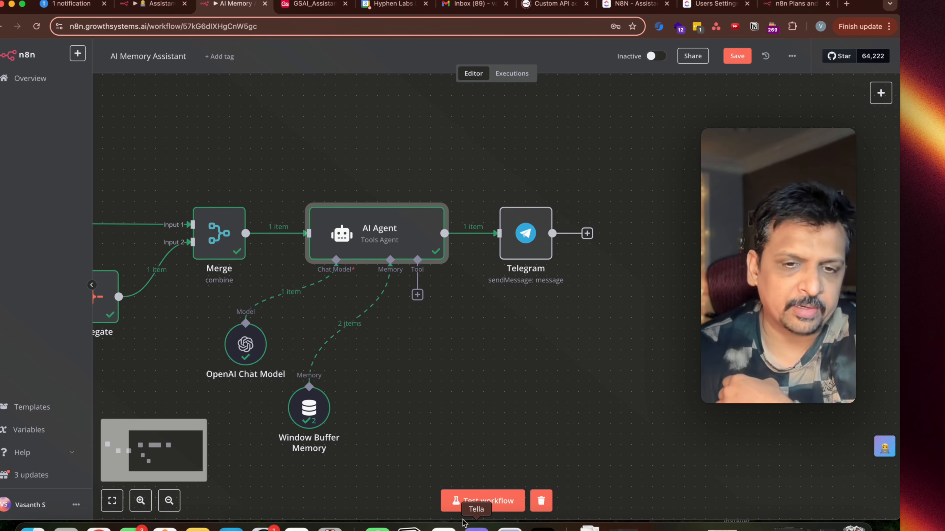
- Start a workflow test run, send the bot "What's my favorite coffee ?" from the mirrored phone's Telegram chat, and return to the canvas
{"action": "left_click", "coordinate": [466, 502]}
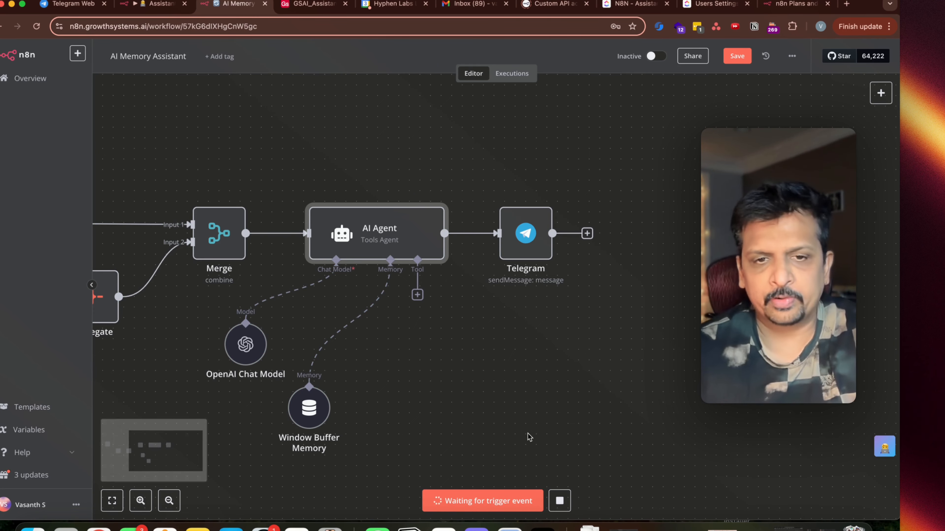
{"action": "left_click", "coordinate": [330, 528]}
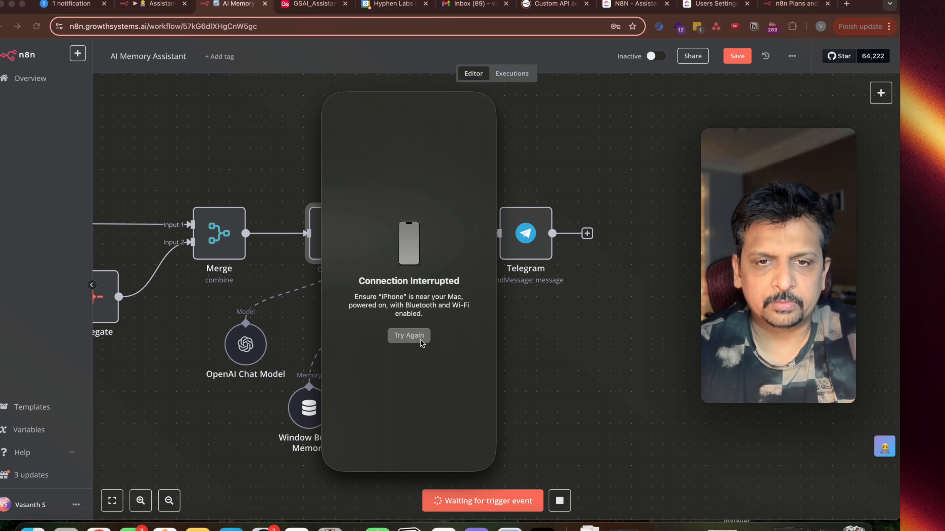
{"action": "left_click", "coordinate": [403, 393]}
{"action": "left_click", "coordinate": [383, 449]}
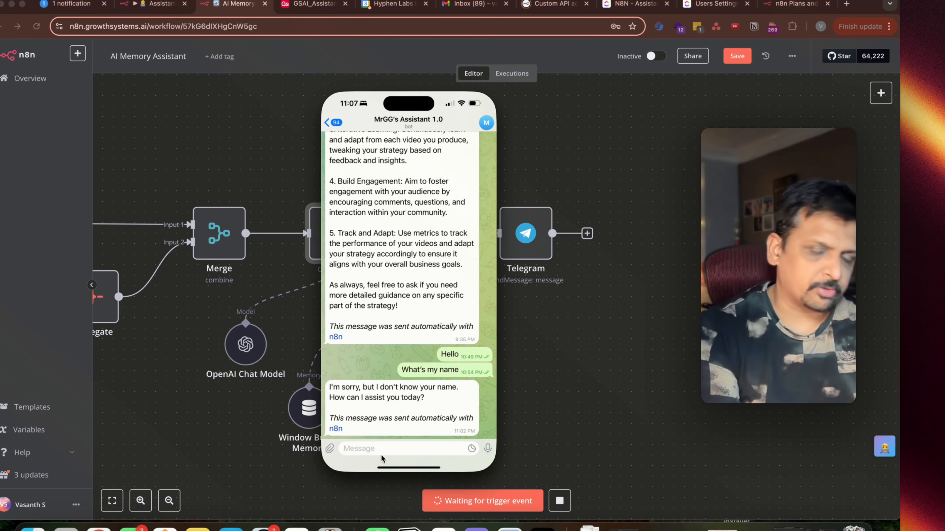
{"action": "type", "text": "What's m"}
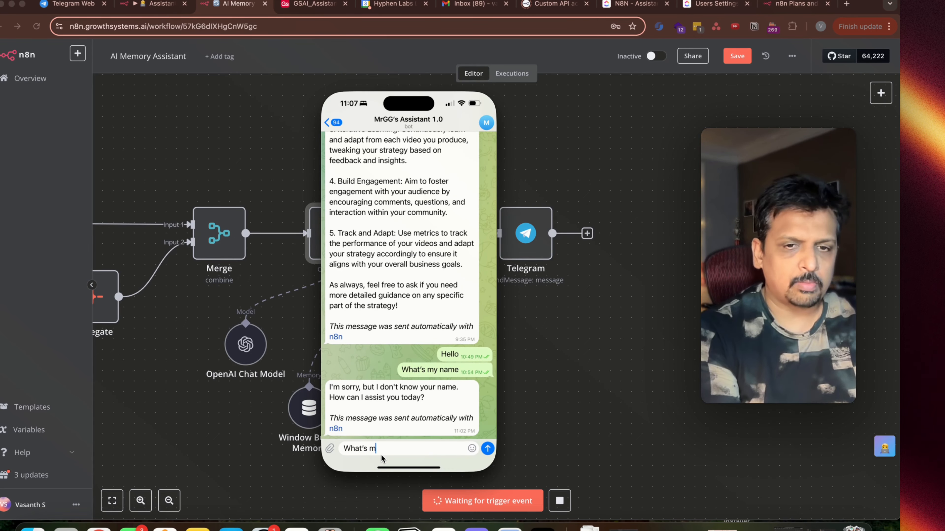
{"action": "type", "text": "y favorite coffee"}
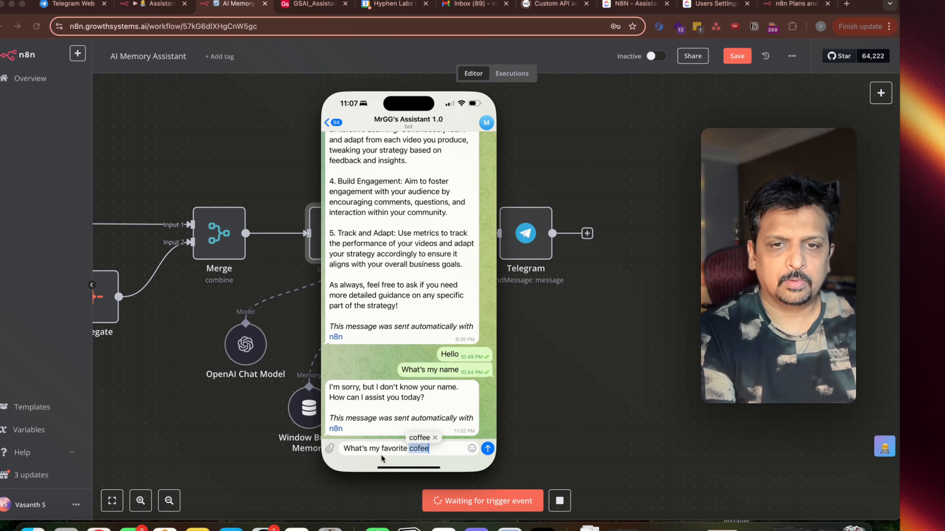
{"action": "type", "text": " ?"}
{"action": "key", "text": "Return"}
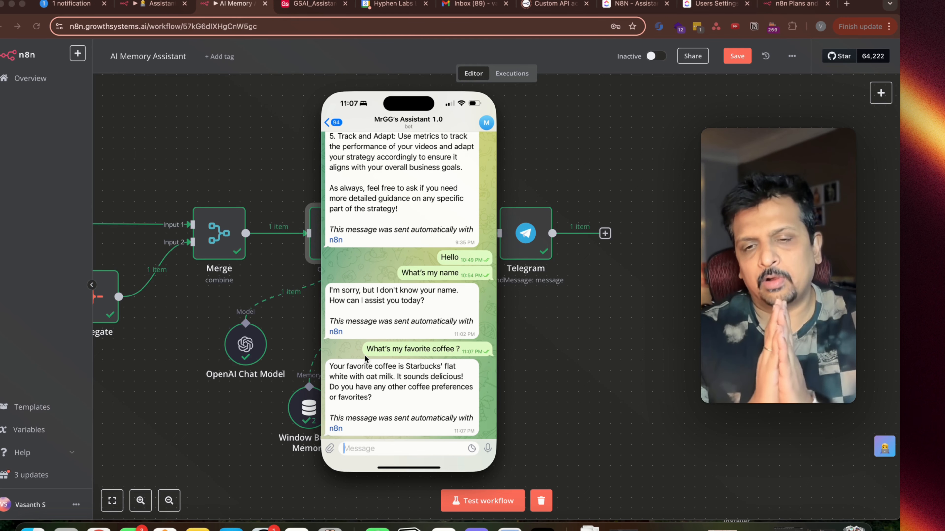
{"action": "left_click", "coordinate": [606, 334]}
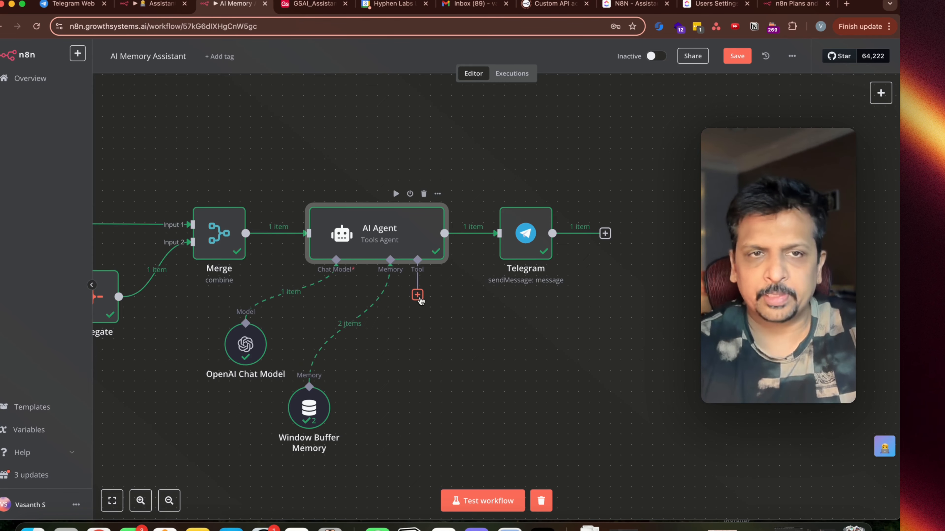
- Copy the memory_tool Airtable node from the Assistant 1.0 (Self Learning) workflow
{"action": "left_click", "coordinate": [159, 6]}
{"action": "left_click", "coordinate": [306, 46]}
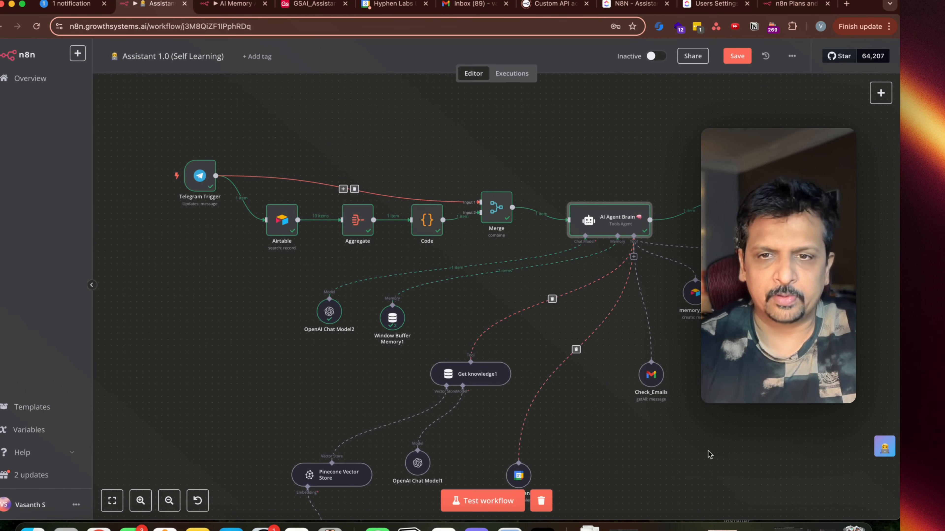
{"action": "right_click", "coordinate": [710, 455]}
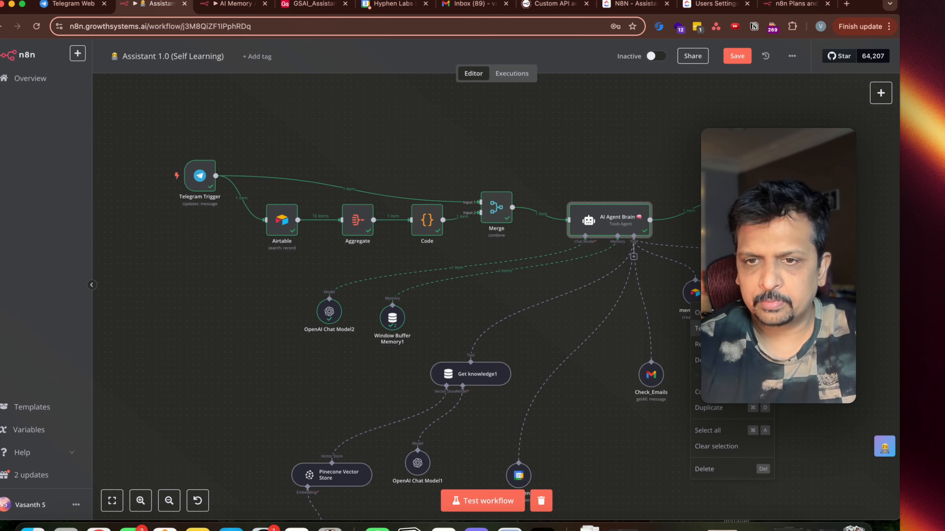
{"action": "left_click", "coordinate": [716, 392]}
- Paste memory_tool into the AI Memory Assistant workflow and connect it to the AI Agent's Tool input
{"action": "left_click", "coordinate": [233, 5]}
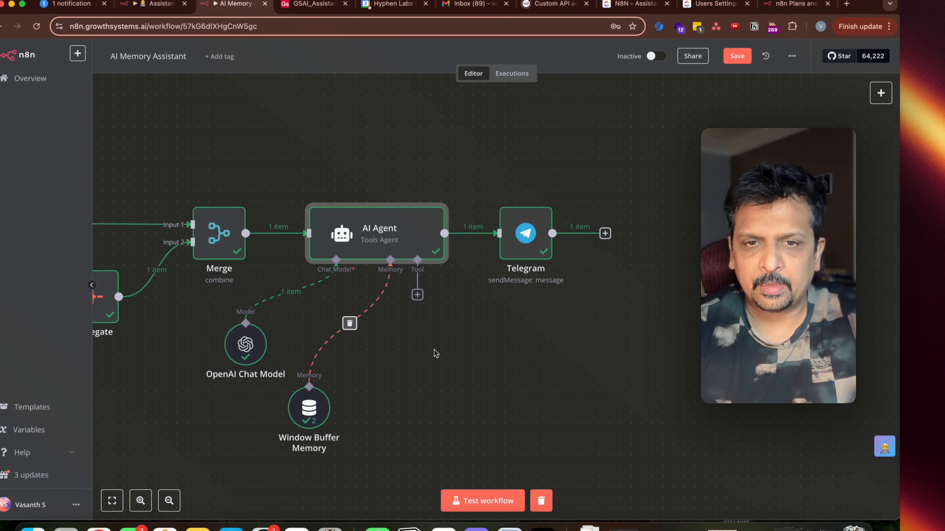
{"action": "right_click", "coordinate": [417, 345]}
{"action": "key", "text": "super+v"}
{"action": "left_click_drag", "start_coordinate": [421, 297], "coordinate": [509, 346]}
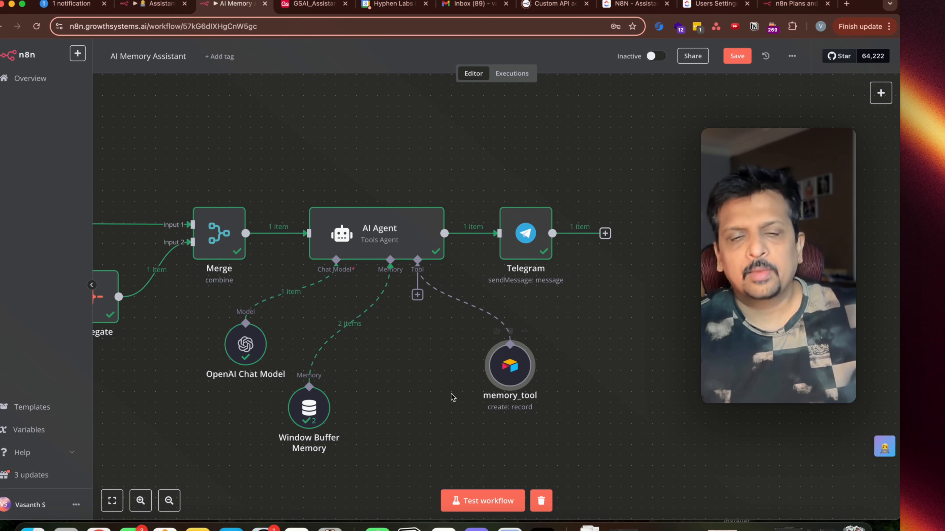
- Inspect memory_tool's Airtable settings and the $fromAI expression in its Memory column, and return to the canvas
{"action": "double_click", "coordinate": [506, 367]}
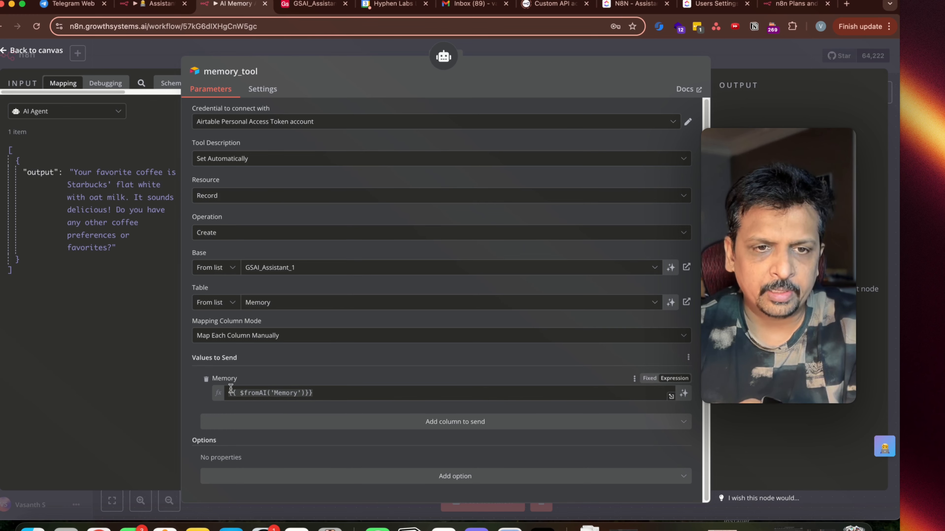
{"action": "left_click_drag", "start_coordinate": [328, 393], "coordinate": [223, 393]}
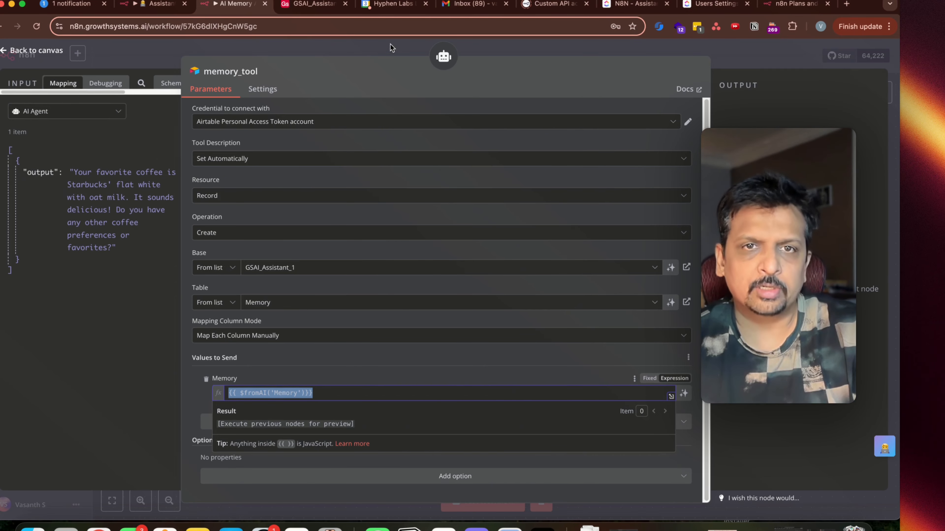
{"action": "left_click", "coordinate": [687, 47]}
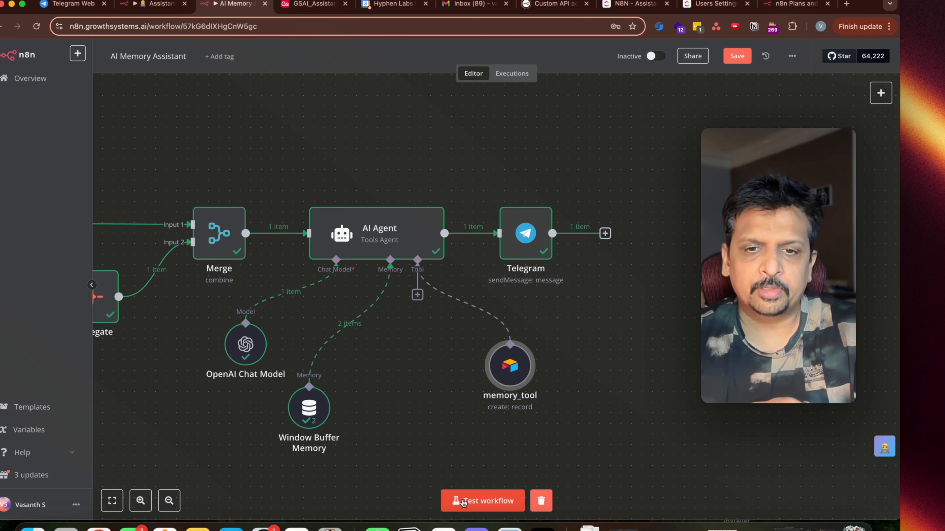
- Start another workflow test run and send the bot "My new preference is Black coffee" from the mirrored phone's Telegram chat
{"action": "left_click", "coordinate": [463, 502]}
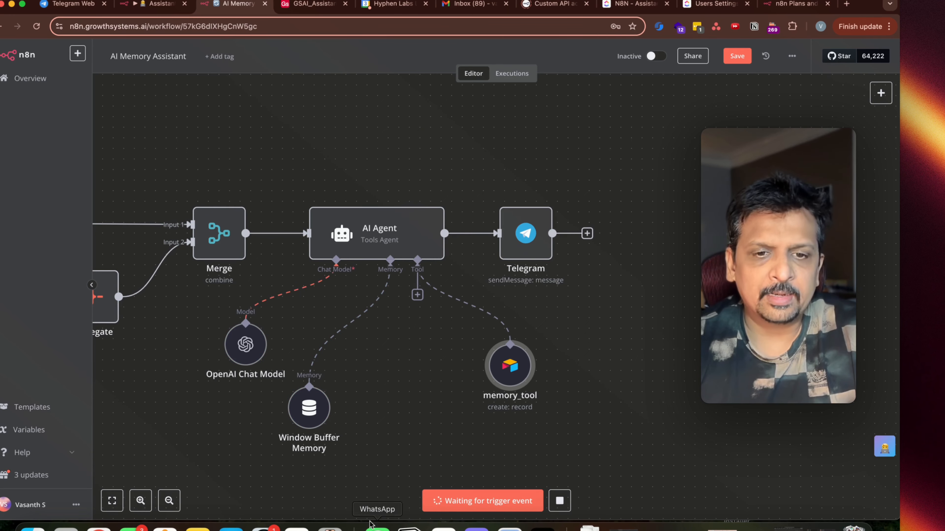
{"action": "left_click", "coordinate": [329, 528]}
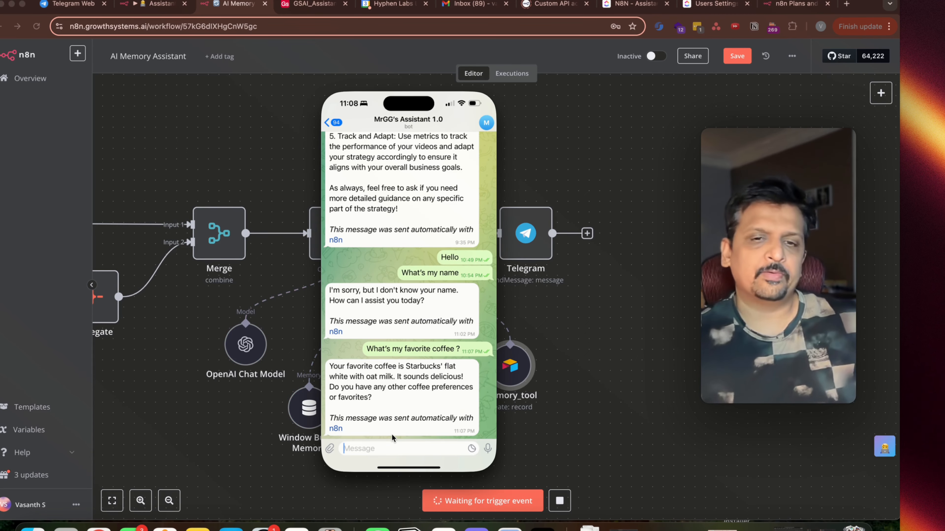
{"action": "type", "text": "My "}
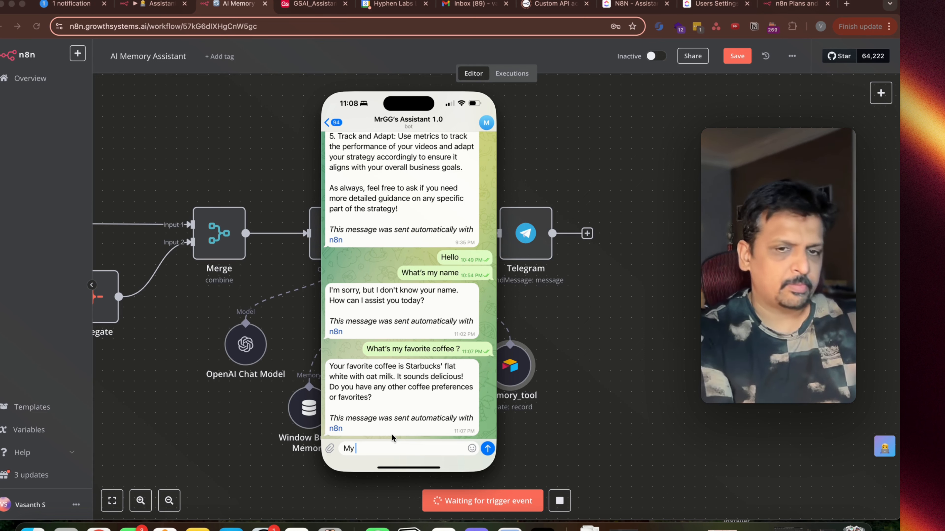
{"action": "type", "text": "new preference is Black coffee"}
{"action": "key", "text": "Return"}
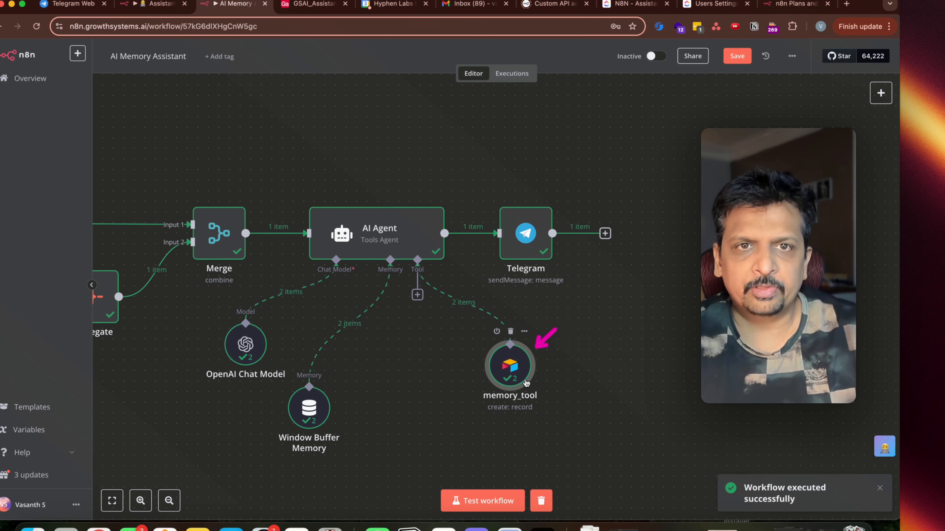
- Check the Memory table of the GSAI_Assistant_1 Airtable base and expand the newest coffee preference records
{"action": "left_click", "coordinate": [313, 4]}
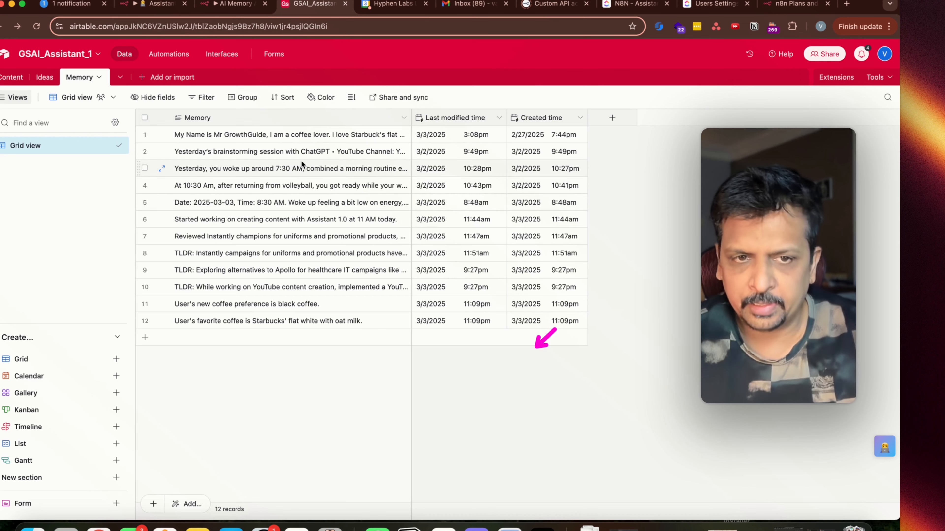
{"action": "left_click", "coordinate": [161, 320]}
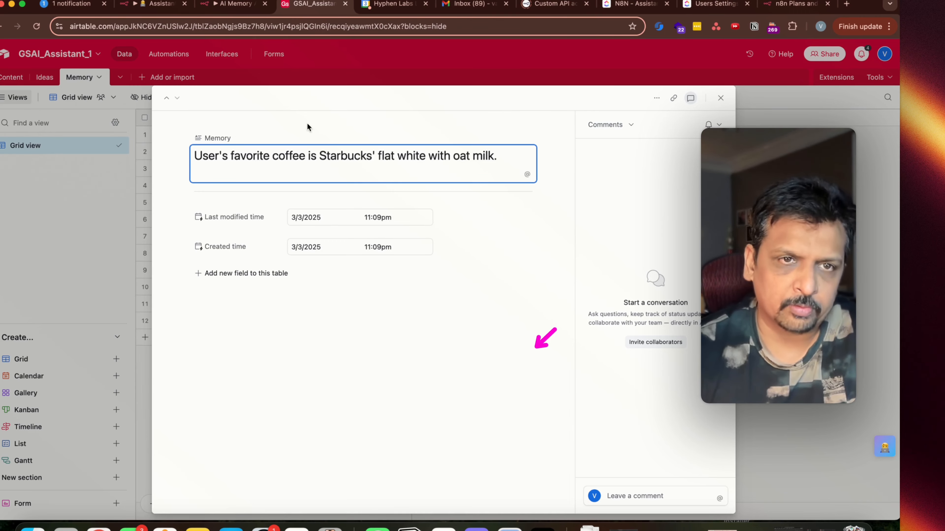
{"action": "left_click", "coordinate": [132, 374]}
{"action": "left_click", "coordinate": [306, 304]}
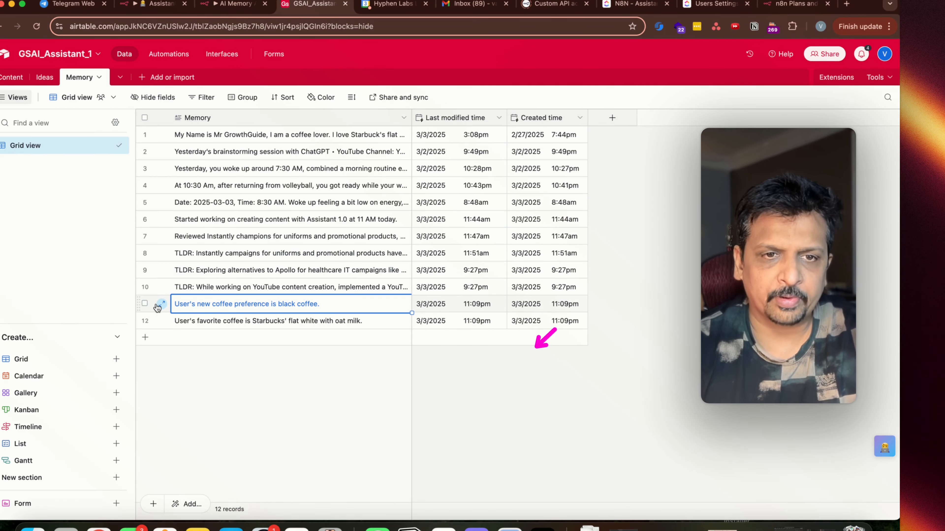
{"action": "left_click", "coordinate": [154, 305]}
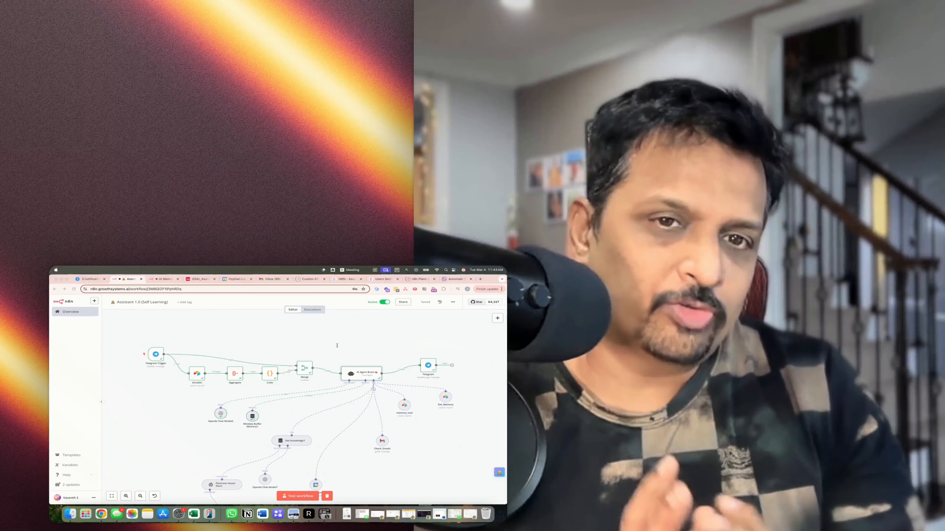